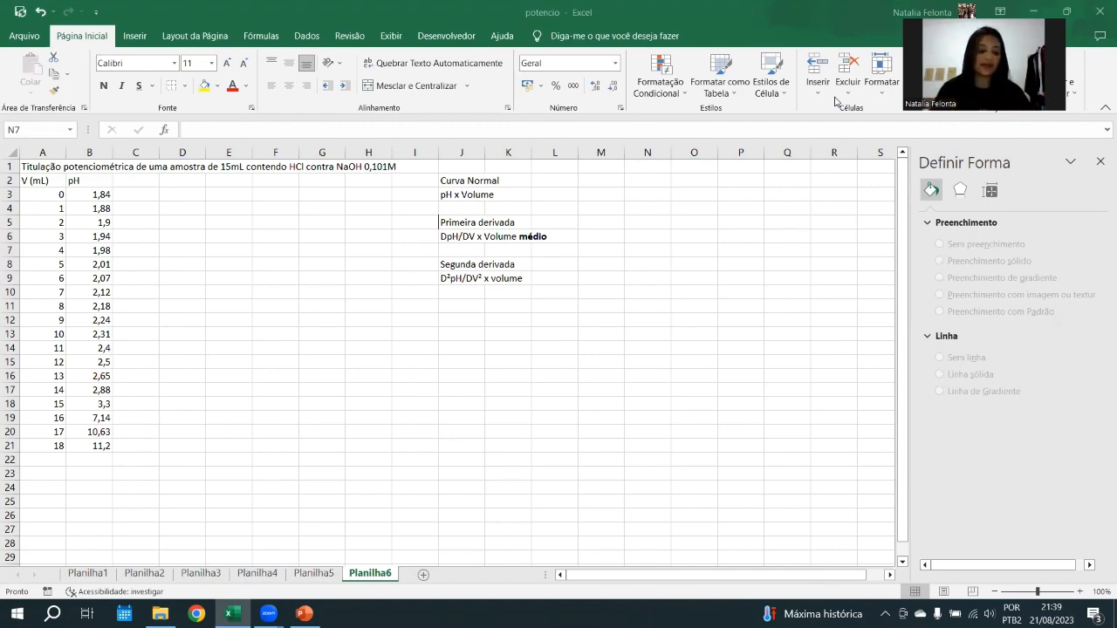
Switch to the PowerPoint presentation, examine the normal curve, first derivative and second derivative slides, and return to the Excel workbook
{"action": "key", "text": "alt+Tab"}
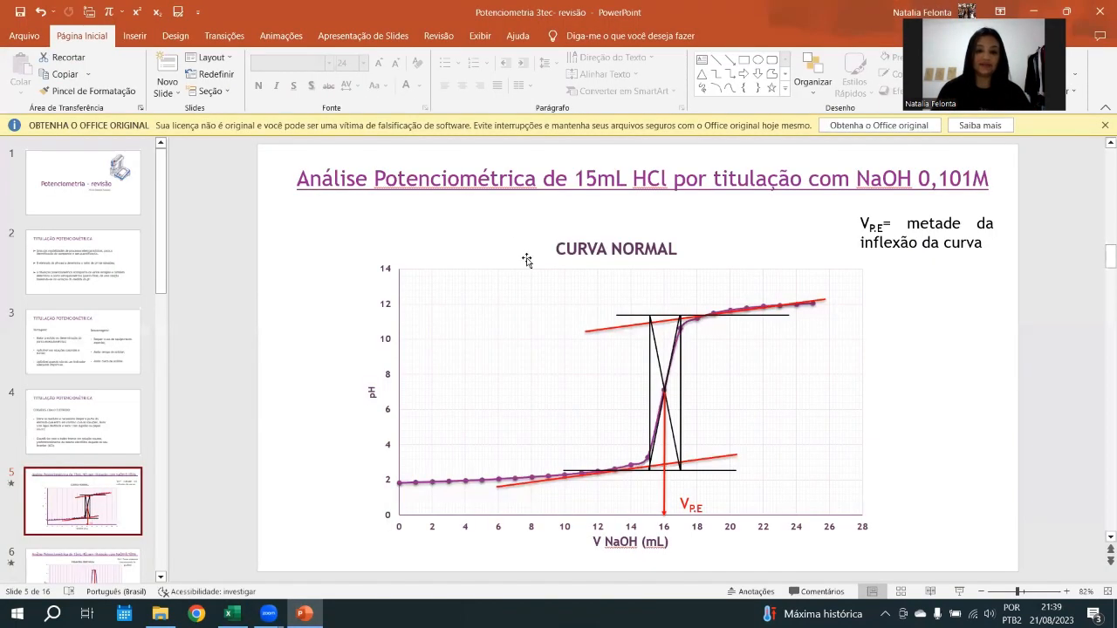
{"action": "key", "text": "Down"}
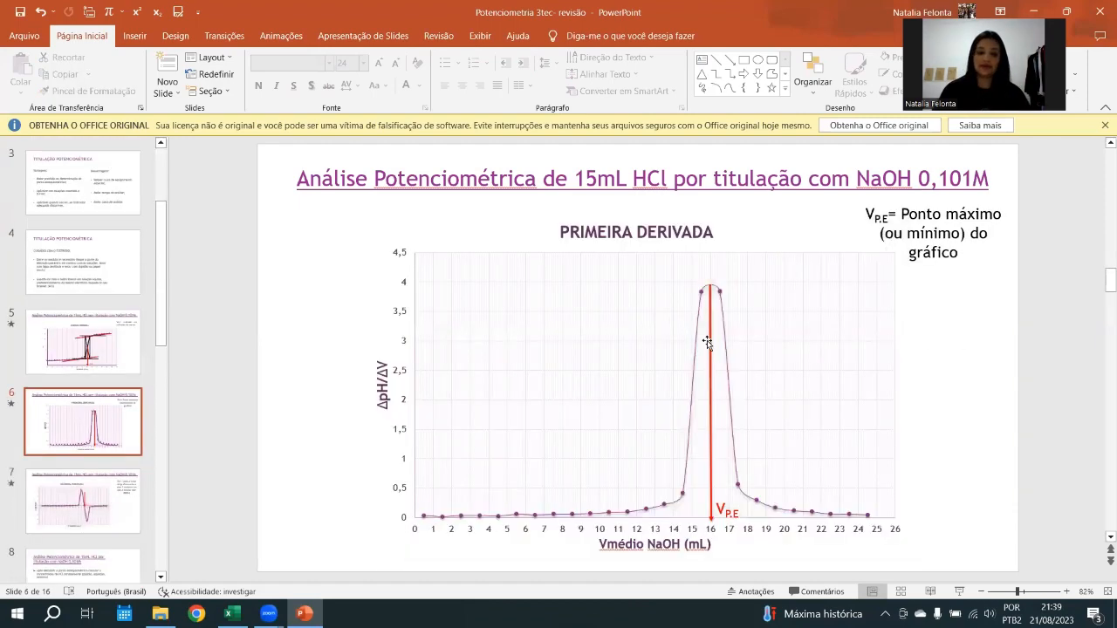
{"action": "key", "text": "Up"}
{"action": "left_click", "coordinate": [67, 258]}
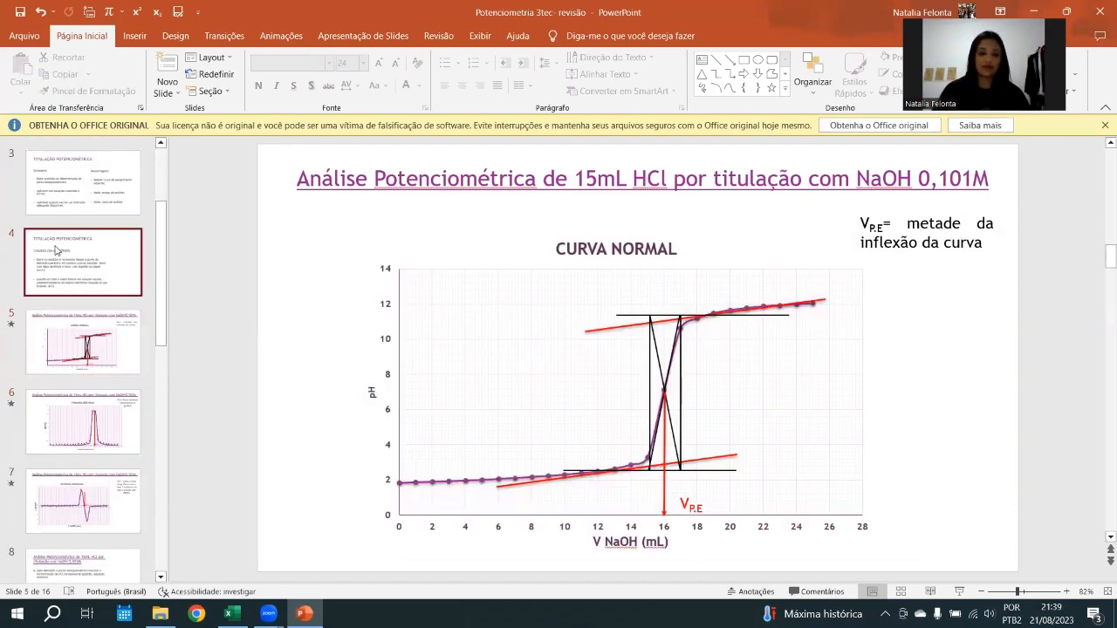
{"action": "left_click", "coordinate": [84, 327]}
{"action": "left_click", "coordinate": [53, 406]}
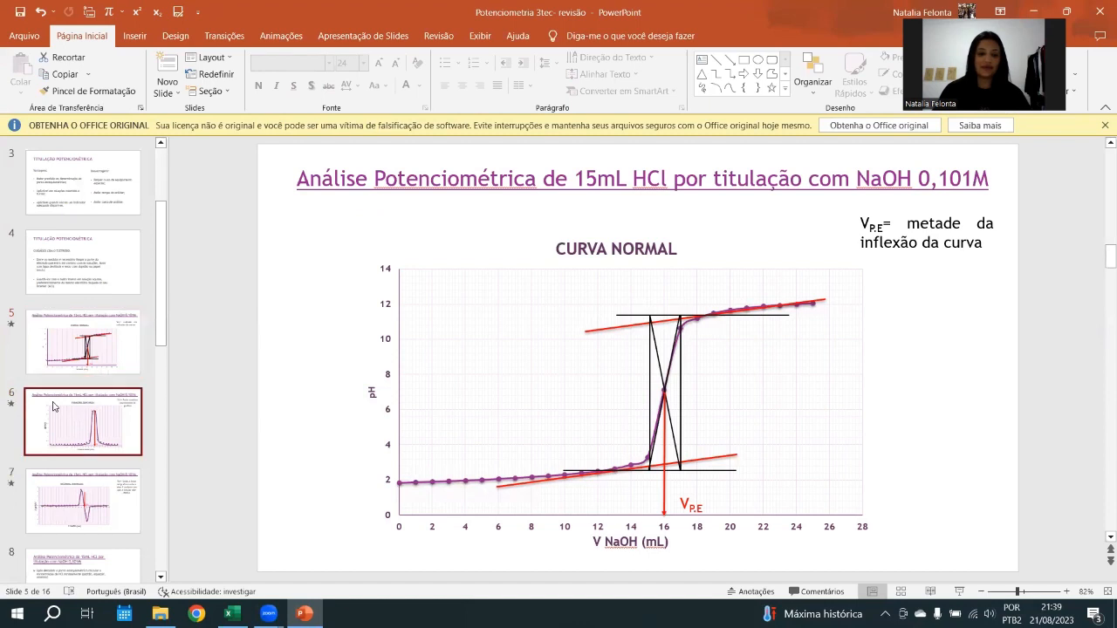
{"action": "left_click", "coordinate": [78, 506]}
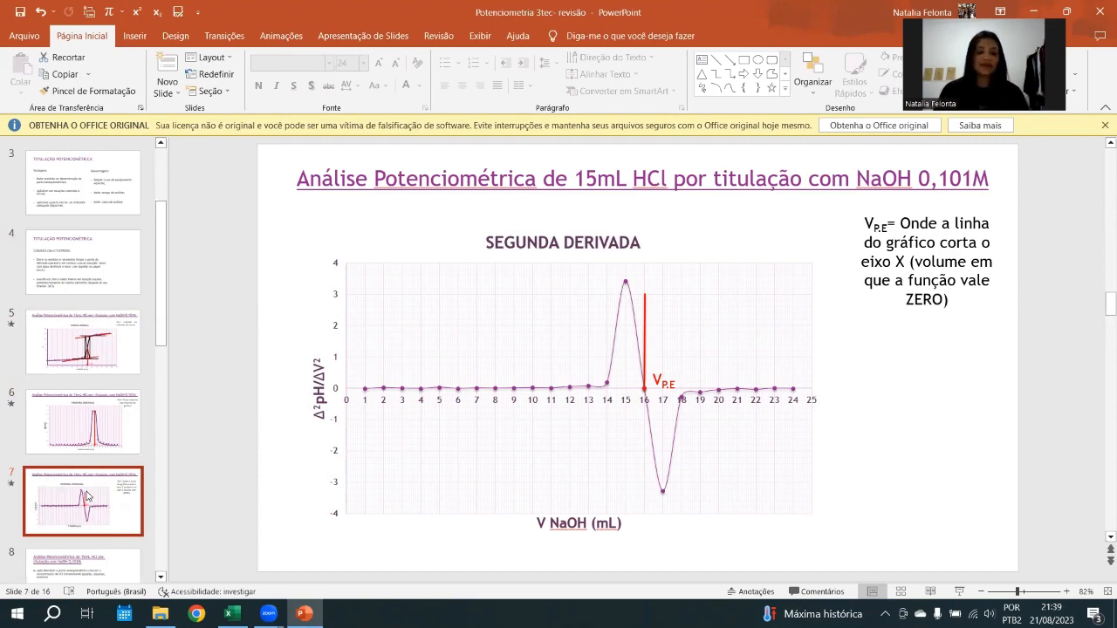
{"action": "key", "text": "alt+Tab"}
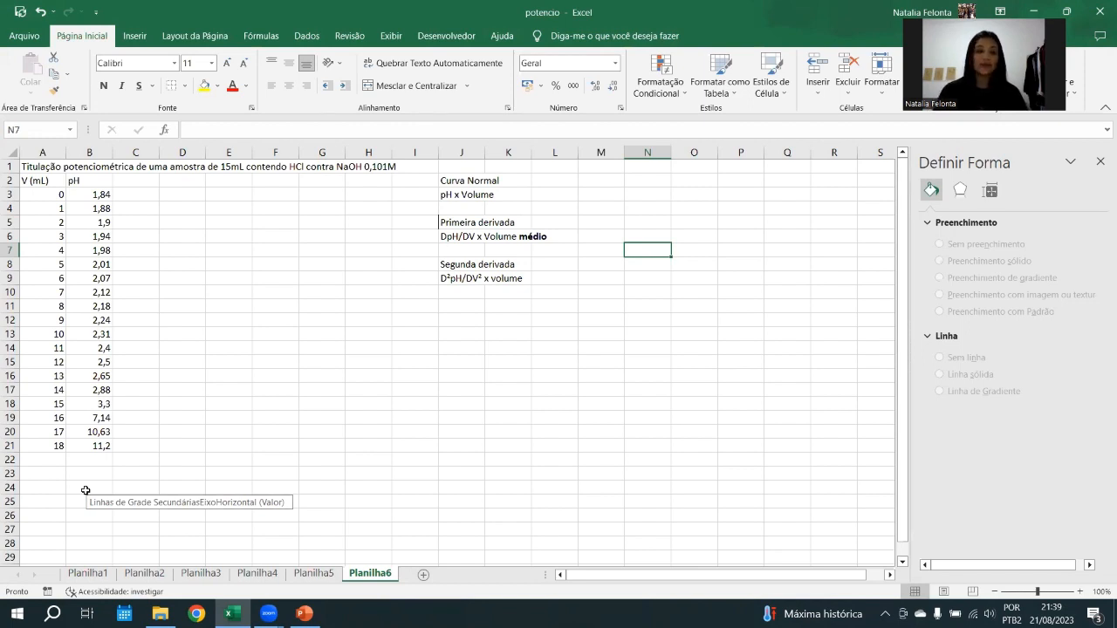
{"action": "left_click", "coordinate": [35, 195]}
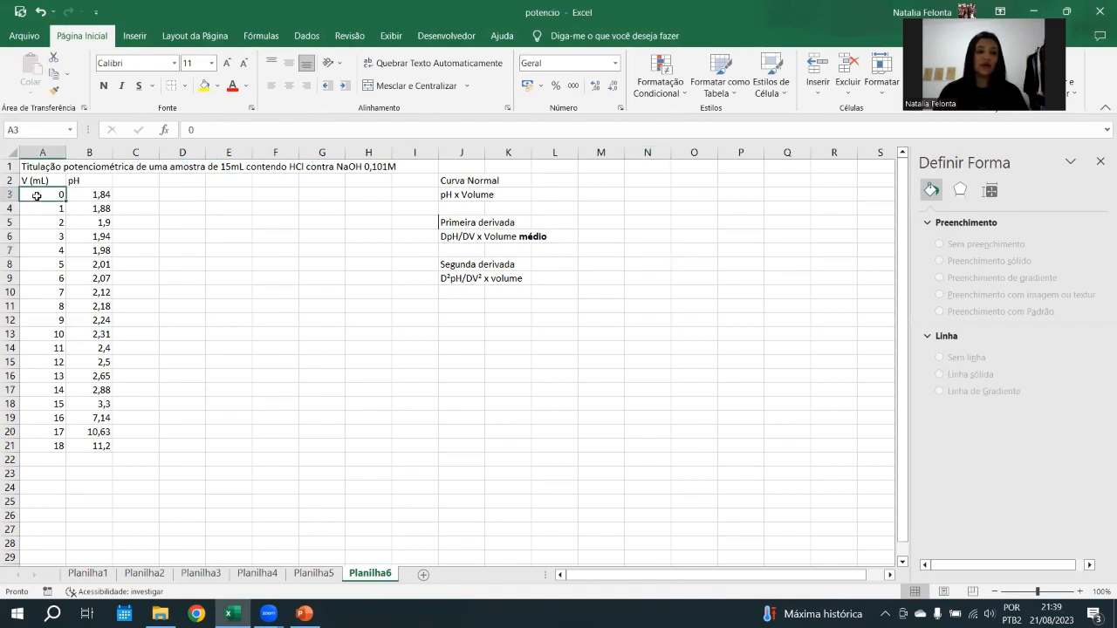
{"action": "left_click", "coordinate": [86, 195]}
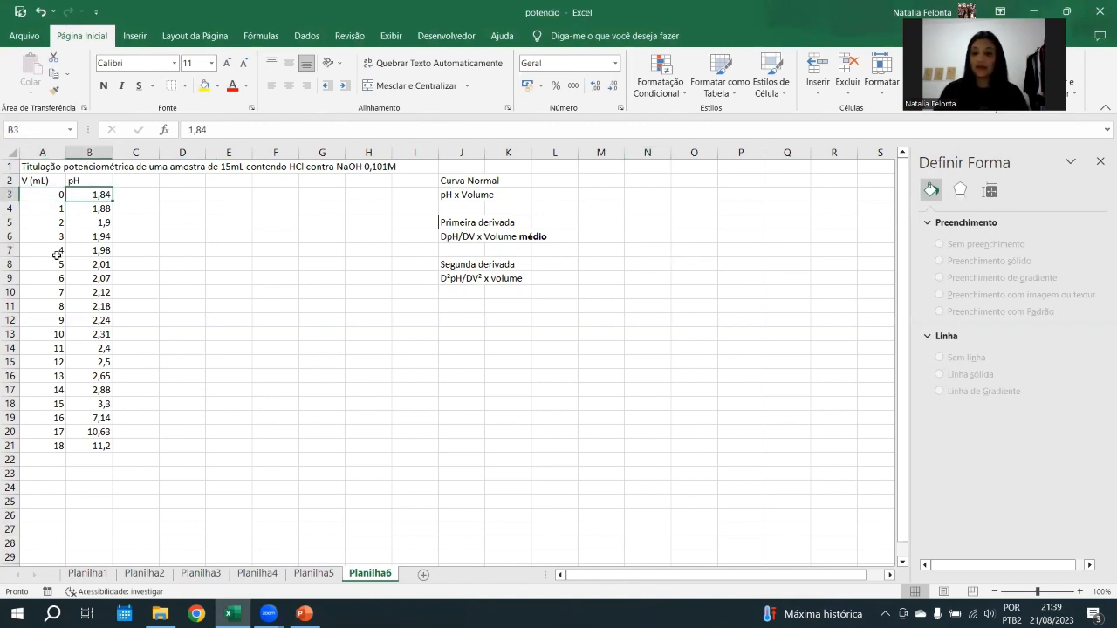
{"action": "left_click_drag", "start_coordinate": [54, 194], "coordinate": [67, 455]}
{"action": "left_click_drag", "start_coordinate": [103, 197], "coordinate": [89, 449]}
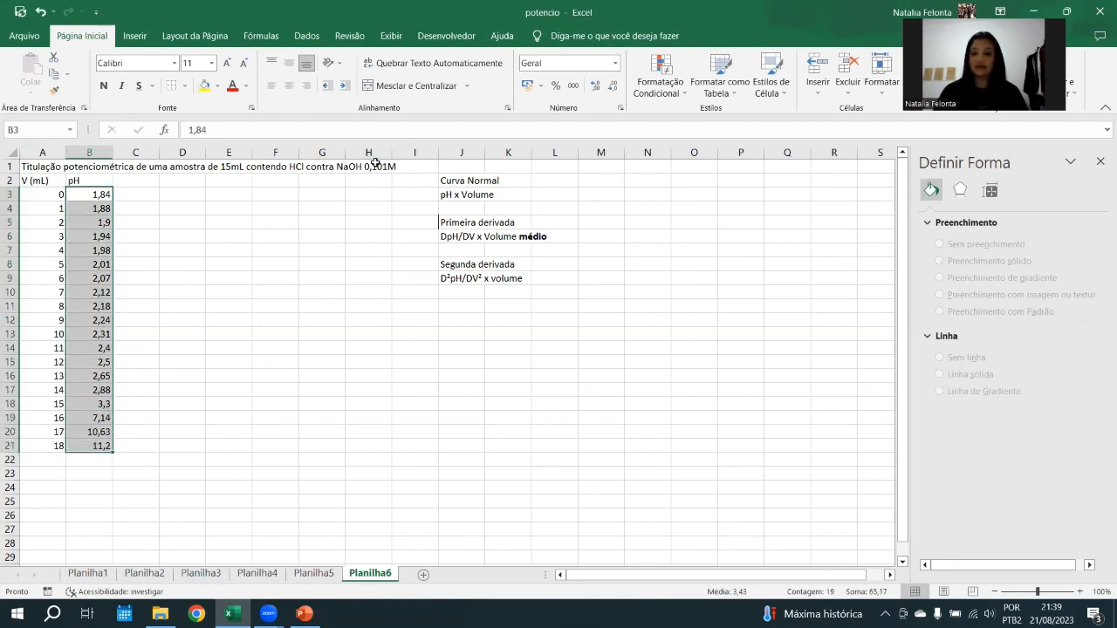
{"action": "left_click", "coordinate": [324, 221]}
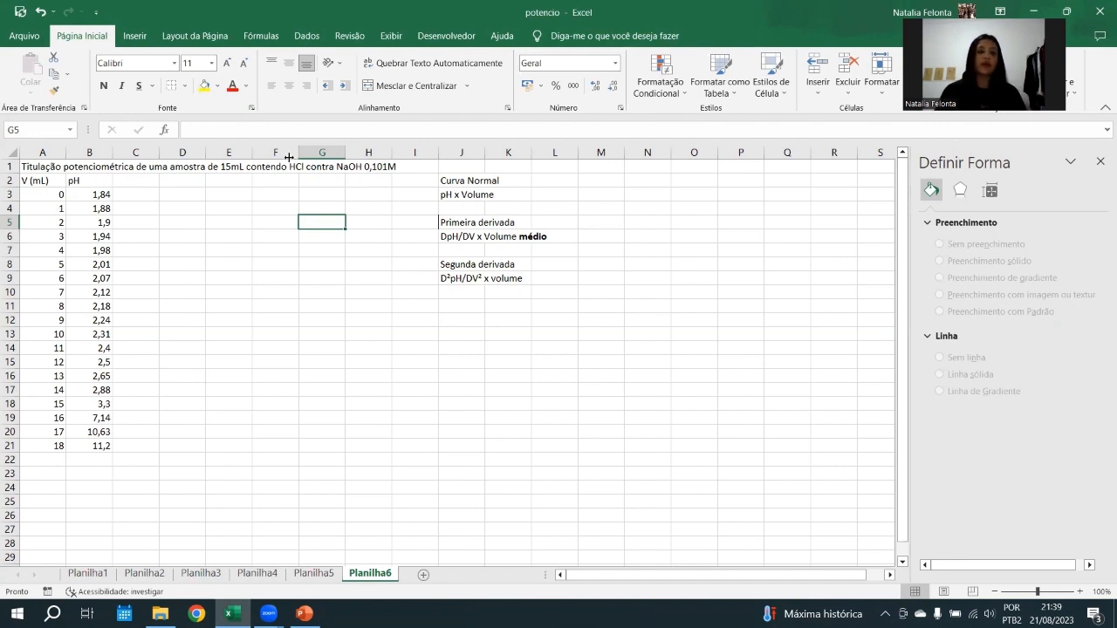
Insert a scatter chart with smooth lines and markers from the volume and pH data in A3:B21
{"action": "left_click_drag", "start_coordinate": [41, 194], "coordinate": [79, 447]}
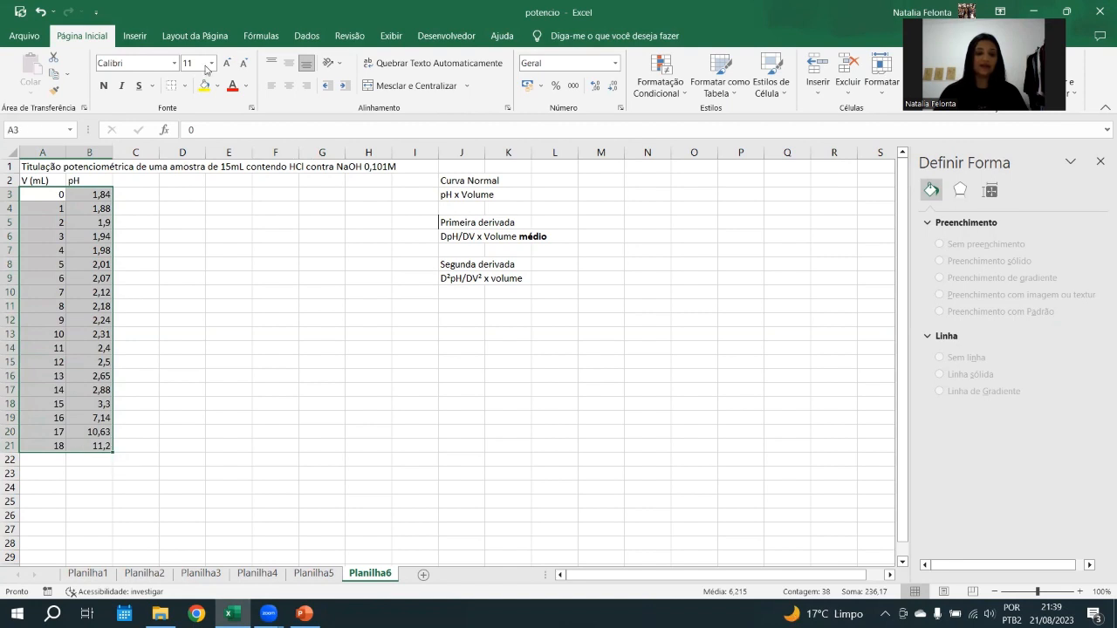
{"action": "left_click", "coordinate": [134, 36]}
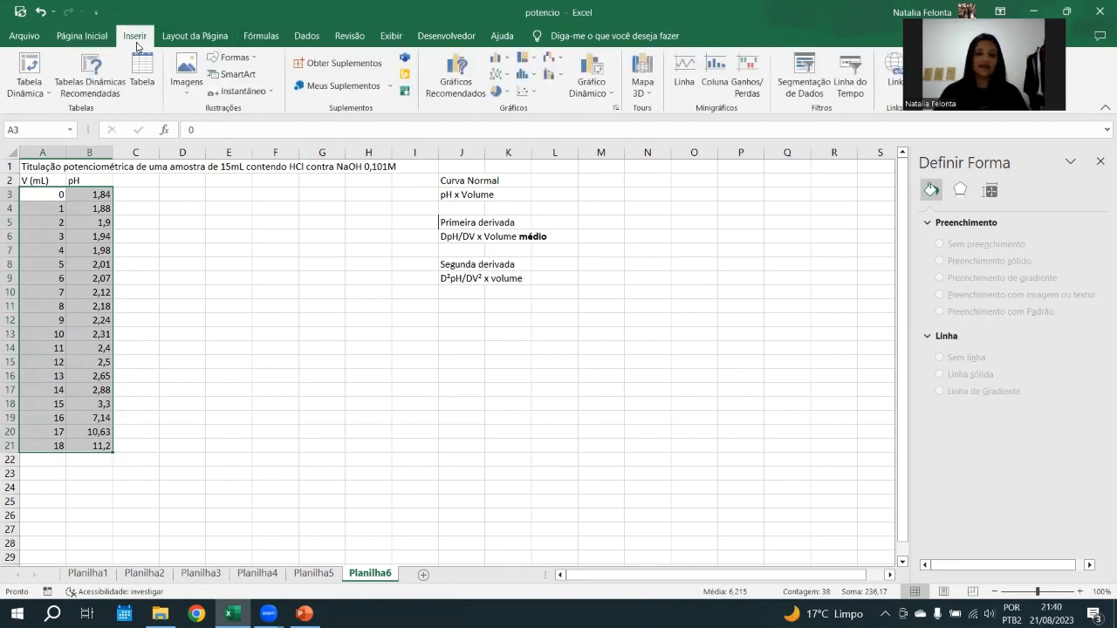
{"action": "left_click", "coordinate": [528, 90]}
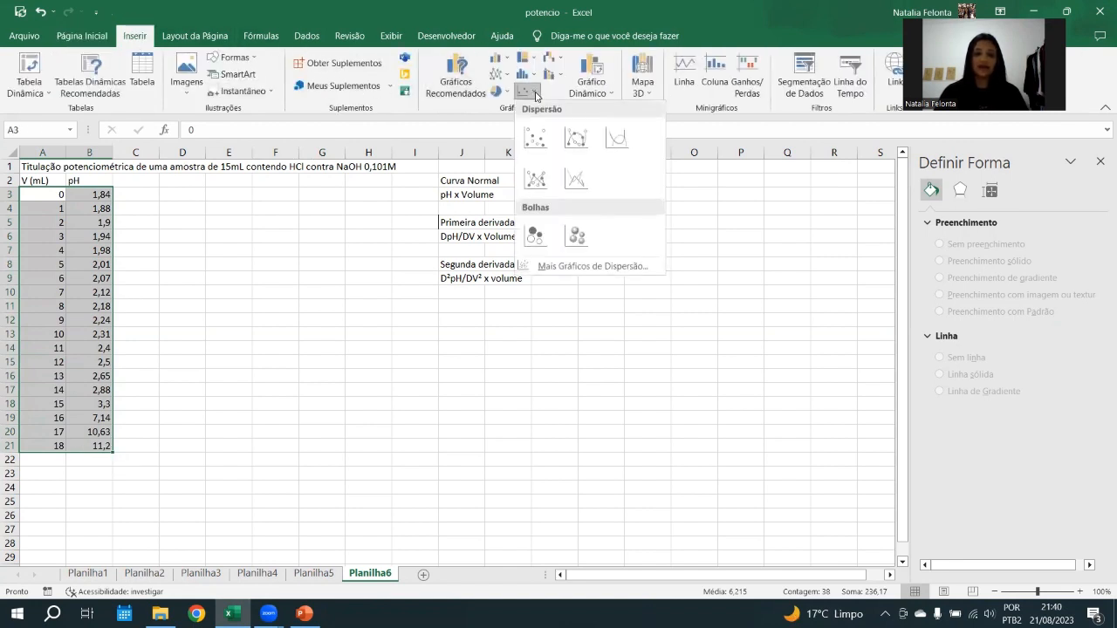
{"action": "left_click", "coordinate": [576, 144]}
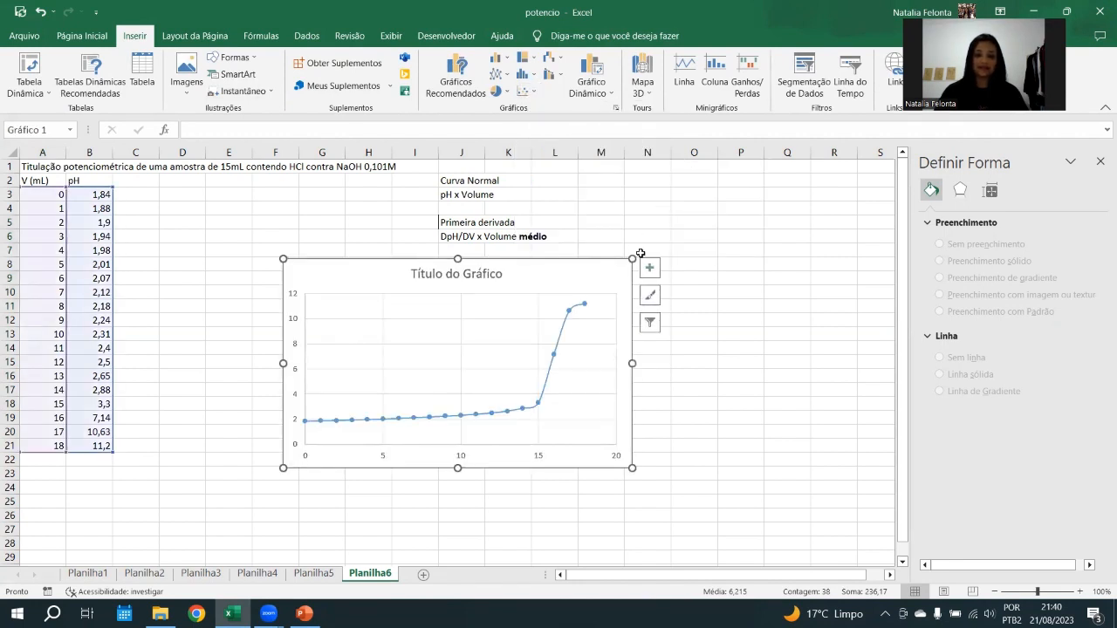
Enlarge the chart and move it below the data table, starting around row 25
{"action": "left_click", "coordinate": [651, 246]}
{"action": "left_click", "coordinate": [630, 265]}
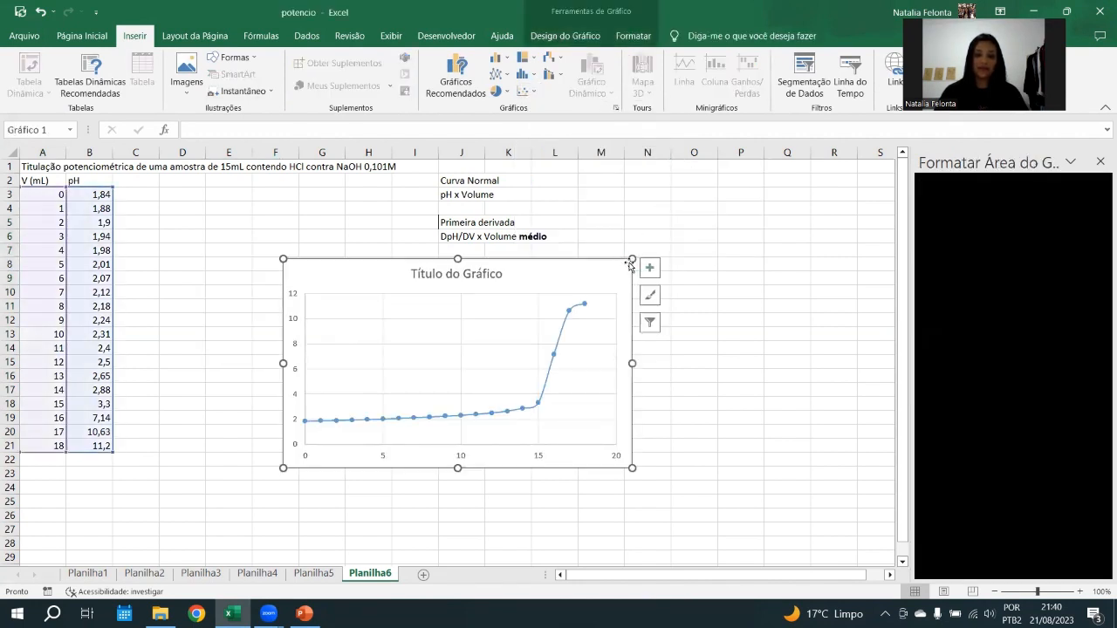
{"action": "left_click_drag", "start_coordinate": [631, 264], "coordinate": [722, 209]}
{"action": "left_click_drag", "start_coordinate": [571, 249], "coordinate": [398, 423]}
{"action": "scroll", "coordinate": [512, 269], "scroll_direction": "down", "scroll_amount": 3}
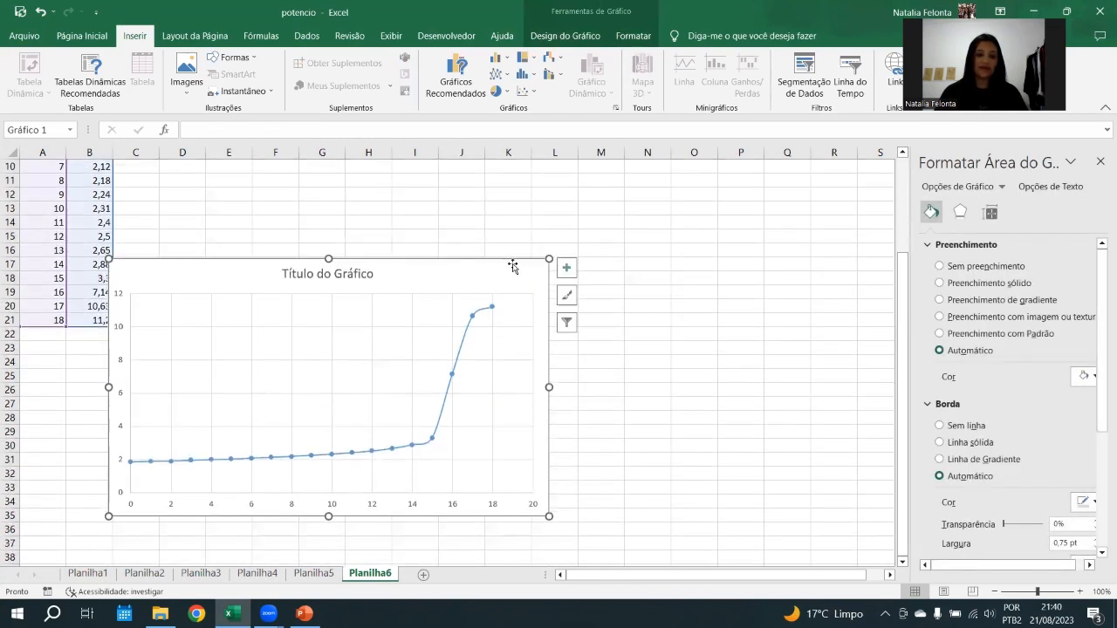
{"action": "scroll", "coordinate": [512, 266], "scroll_direction": "down", "scroll_amount": 4}
{"action": "scroll", "coordinate": [425, 224], "scroll_direction": "up", "scroll_amount": 3}
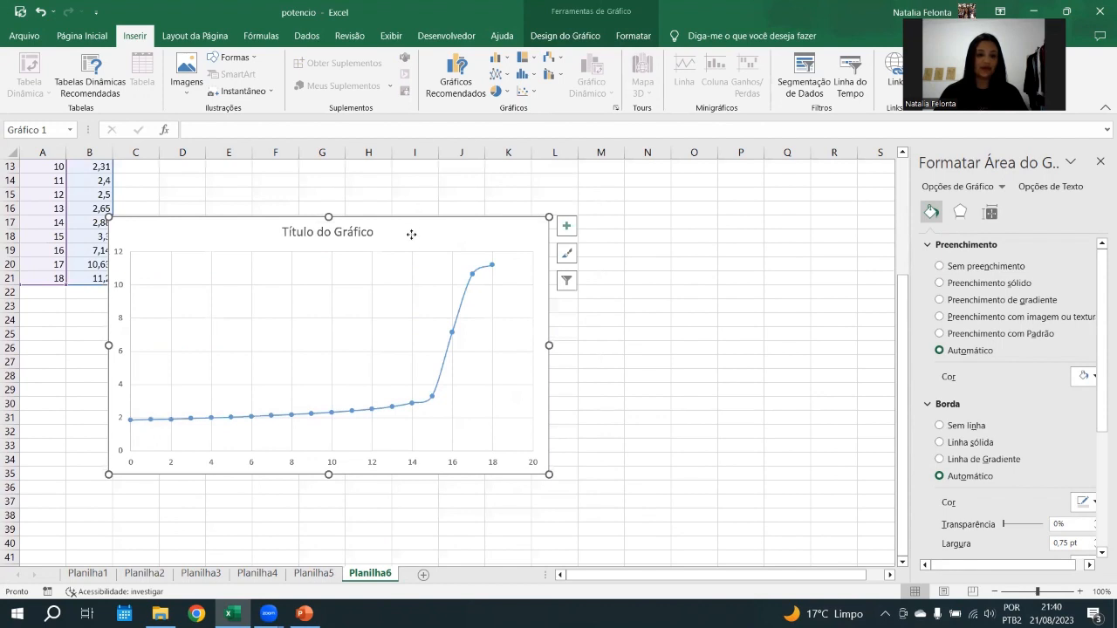
{"action": "left_click_drag", "start_coordinate": [412, 234], "coordinate": [365, 374]}
{"action": "scroll", "coordinate": [436, 261], "scroll_direction": "down", "scroll_amount": 3}
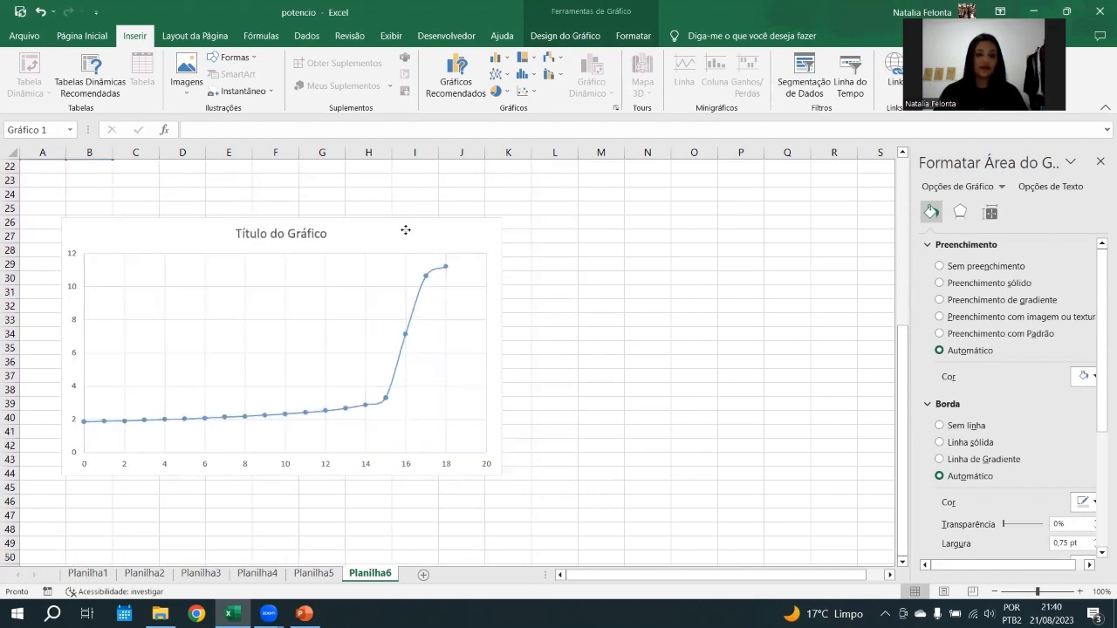
Add axis titles and secondary horizontal and vertical gridlines to the chart, and shift it up to about row 23
{"action": "left_click", "coordinate": [498, 215]}
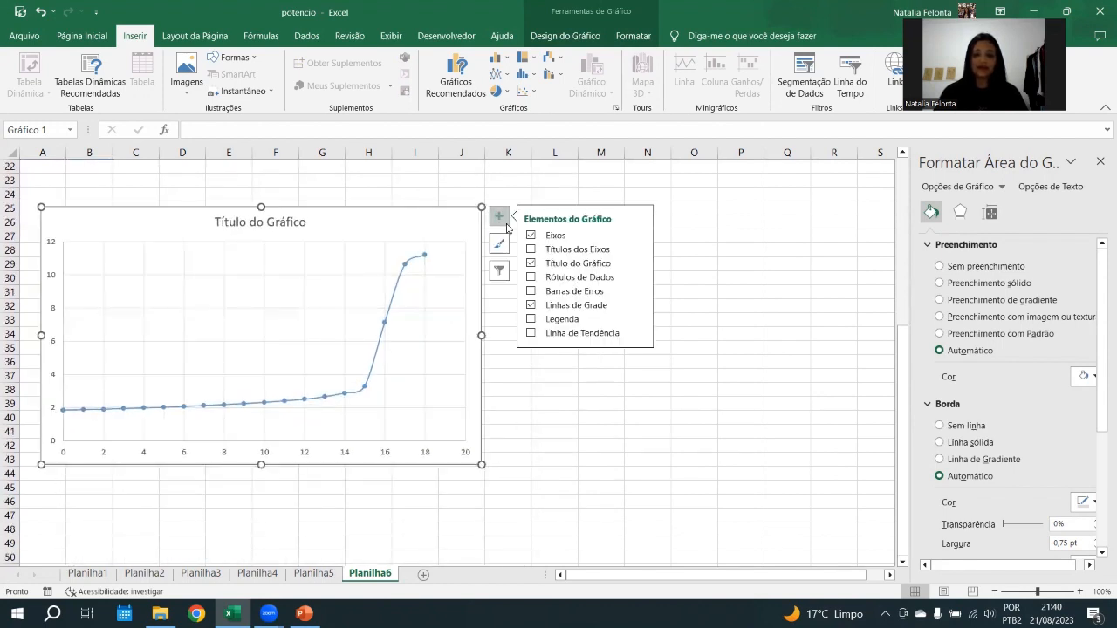
{"action": "left_click", "coordinate": [550, 250]}
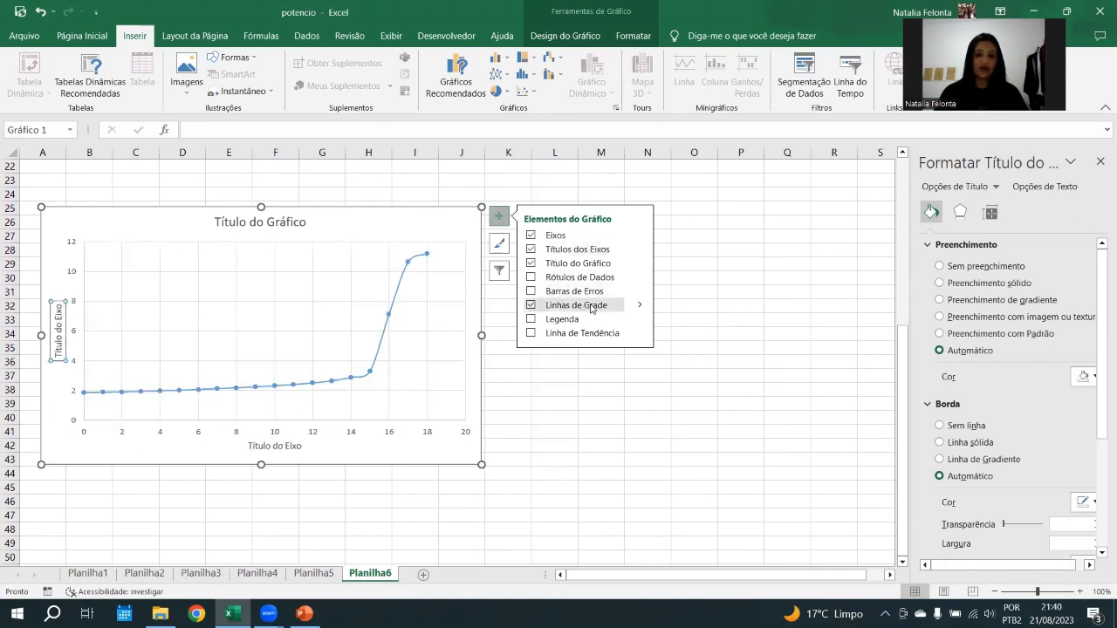
{"action": "mouse_move", "coordinate": [641, 310]}
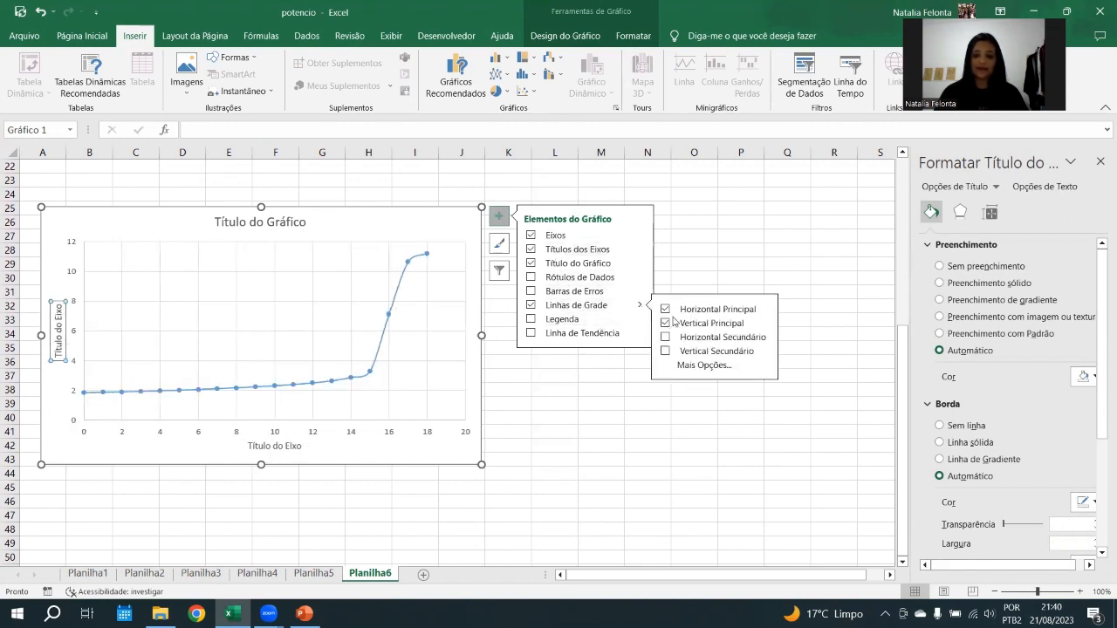
{"action": "left_click", "coordinate": [690, 353]}
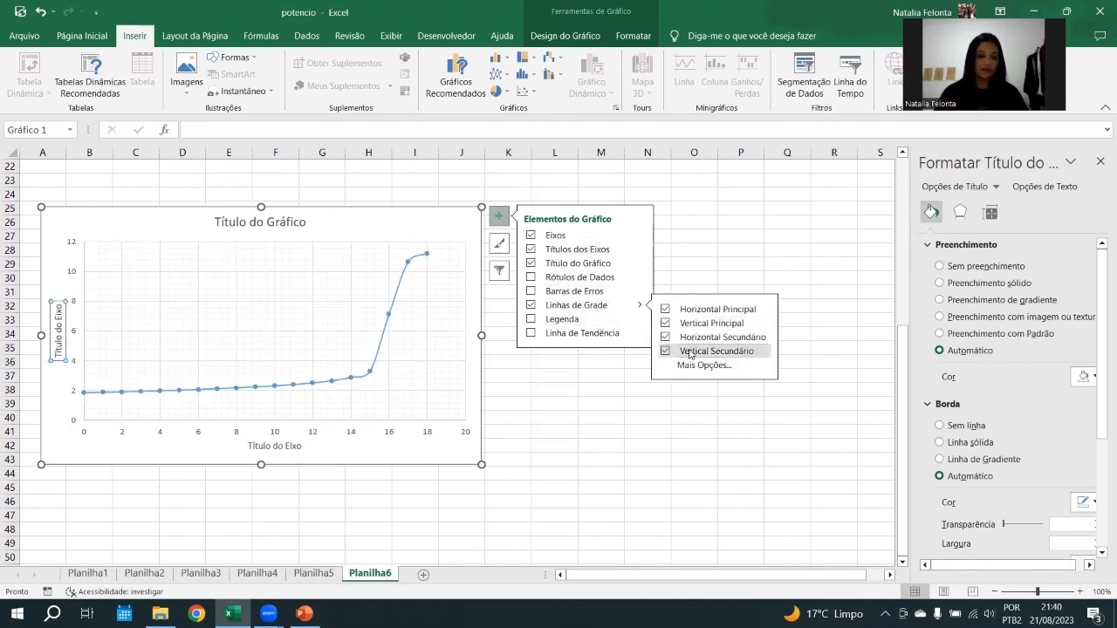
{"action": "left_click_drag", "start_coordinate": [415, 223], "coordinate": [409, 193]}
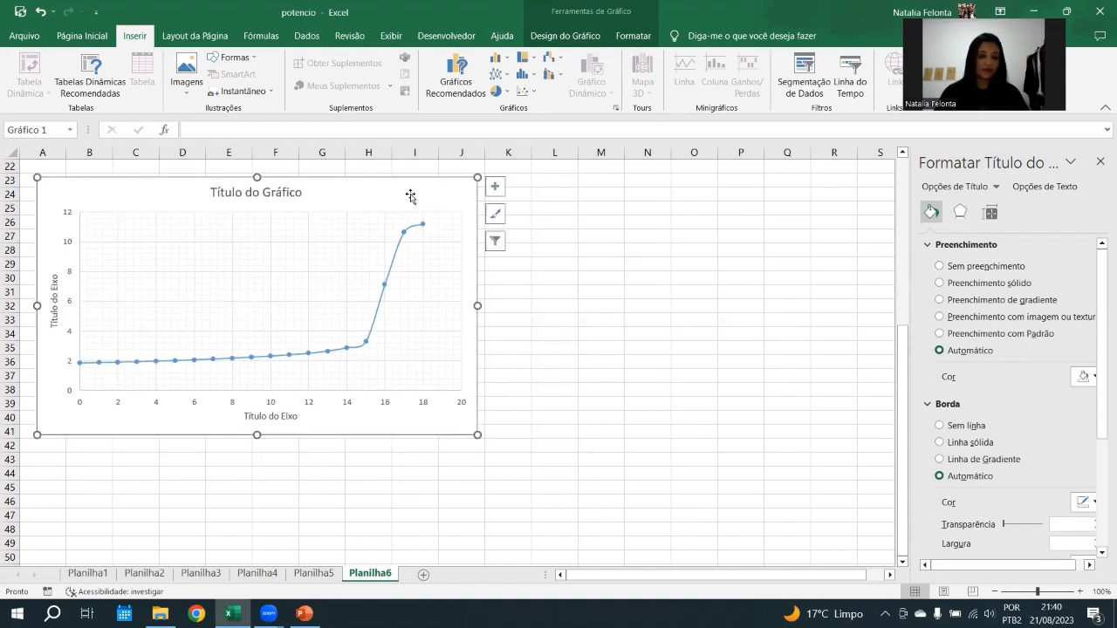
Replace the chart title with the titration heading copied from cell A1
{"action": "left_click", "coordinate": [243, 194]}
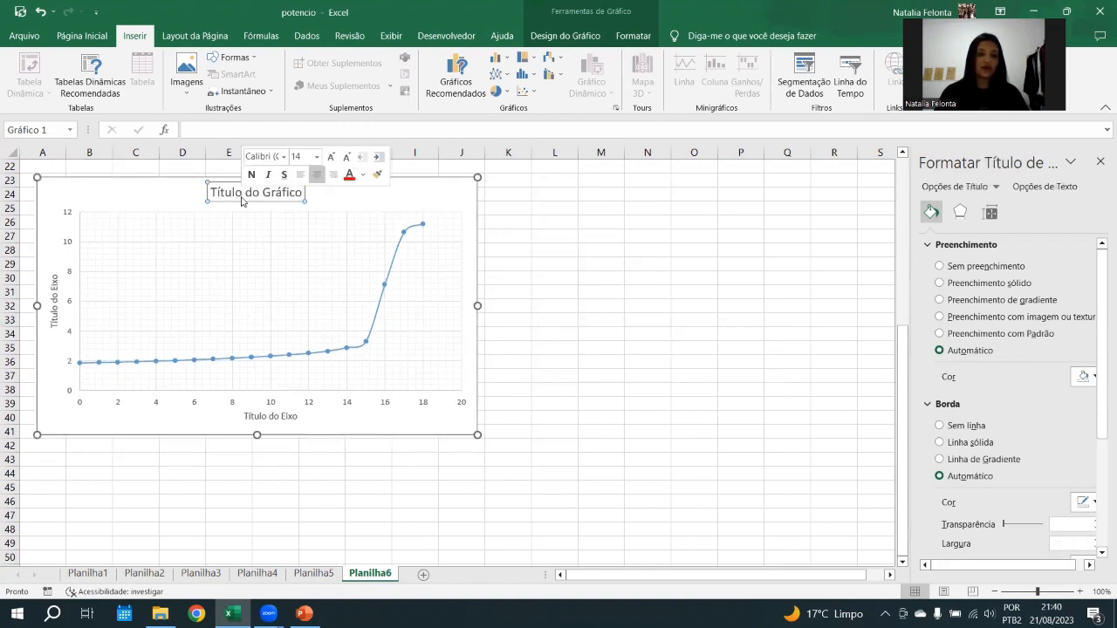
{"action": "double_click", "coordinate": [227, 192]}
{"action": "scroll", "coordinate": [293, 154], "scroll_direction": "up", "scroll_amount": 7}
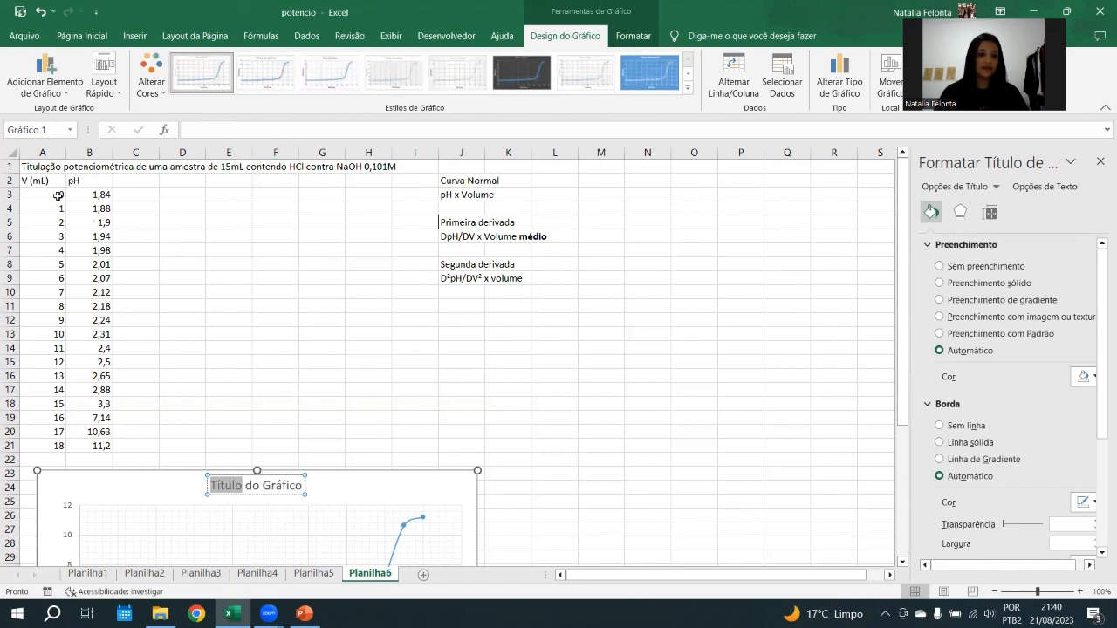
{"action": "left_click", "coordinate": [42, 167]}
{"action": "key", "text": "ctrl+c"}
{"action": "scroll", "coordinate": [274, 474], "scroll_direction": "down", "scroll_amount": 3}
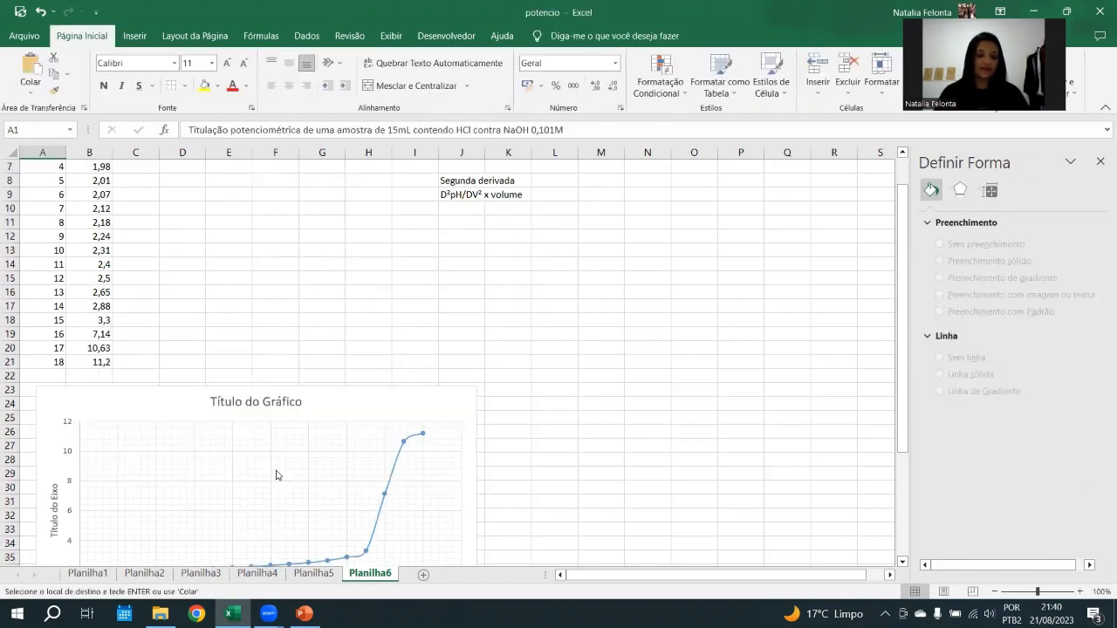
{"action": "left_click", "coordinate": [251, 360]}
{"action": "triple_click", "coordinate": [250, 360]}
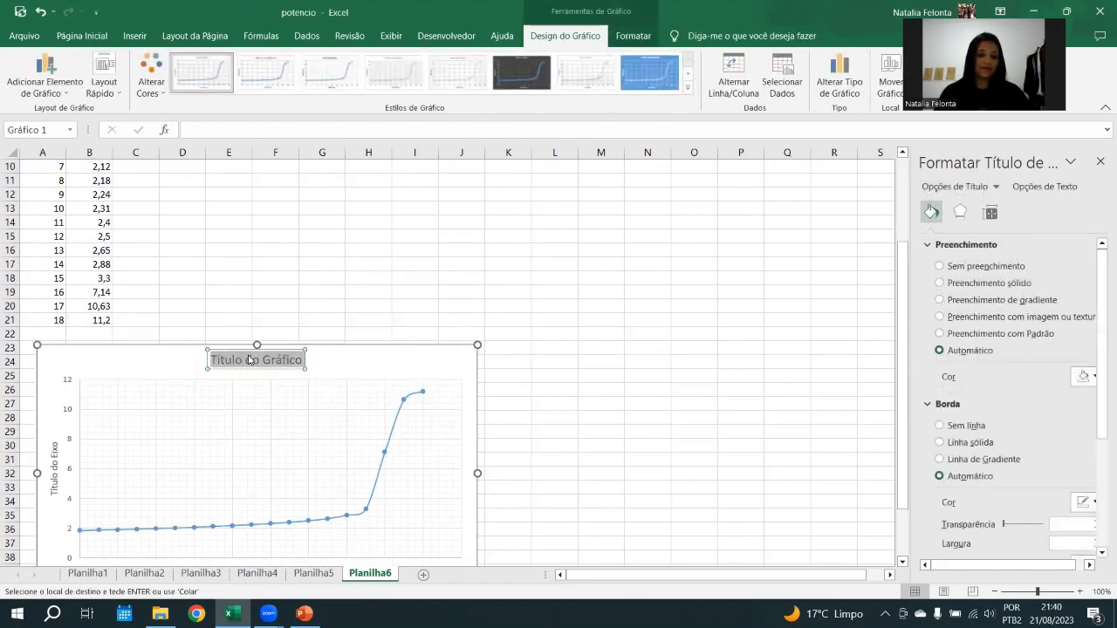
{"action": "key", "text": "ctrl+v"}
Set the chart's vertical axis title to "pH"
{"action": "scroll", "coordinate": [91, 260], "scroll_direction": "down", "scroll_amount": 5}
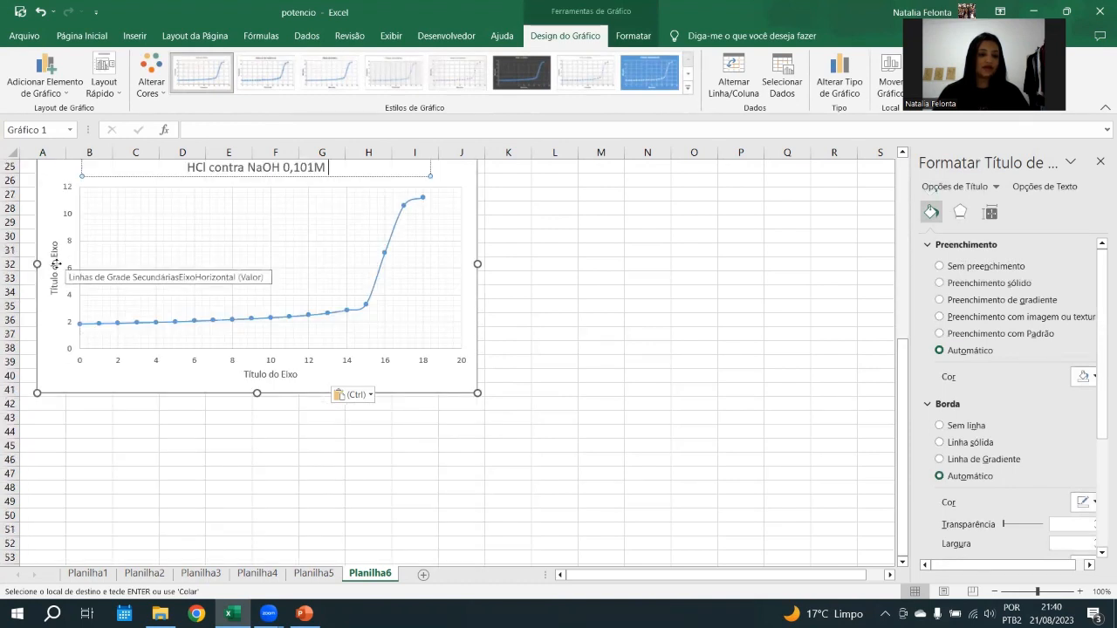
{"action": "double_click", "coordinate": [54, 265]}
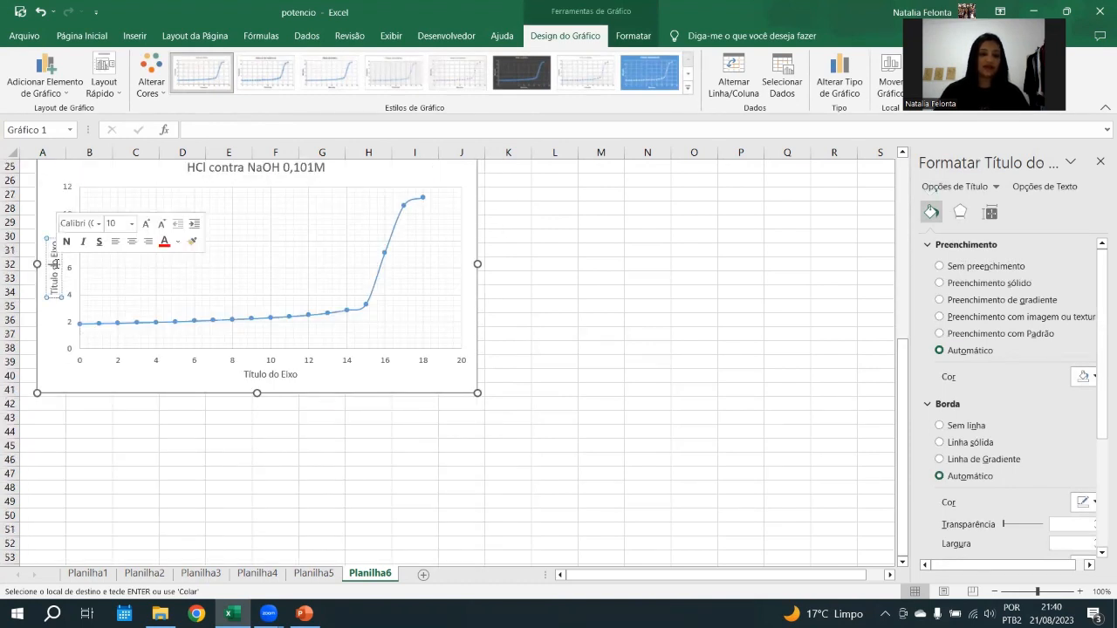
{"action": "triple_click", "coordinate": [56, 268]}
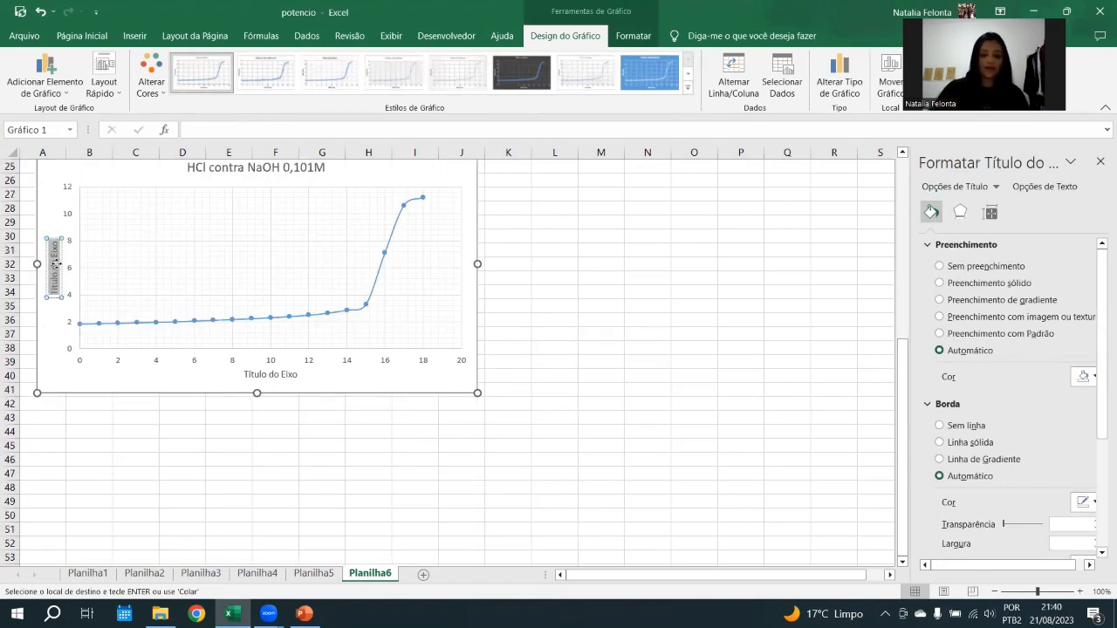
{"action": "type", "text": "pH"}
Set the chart's horizontal axis title to "V NaOH (mL)"
{"action": "left_click", "coordinate": [270, 375]}
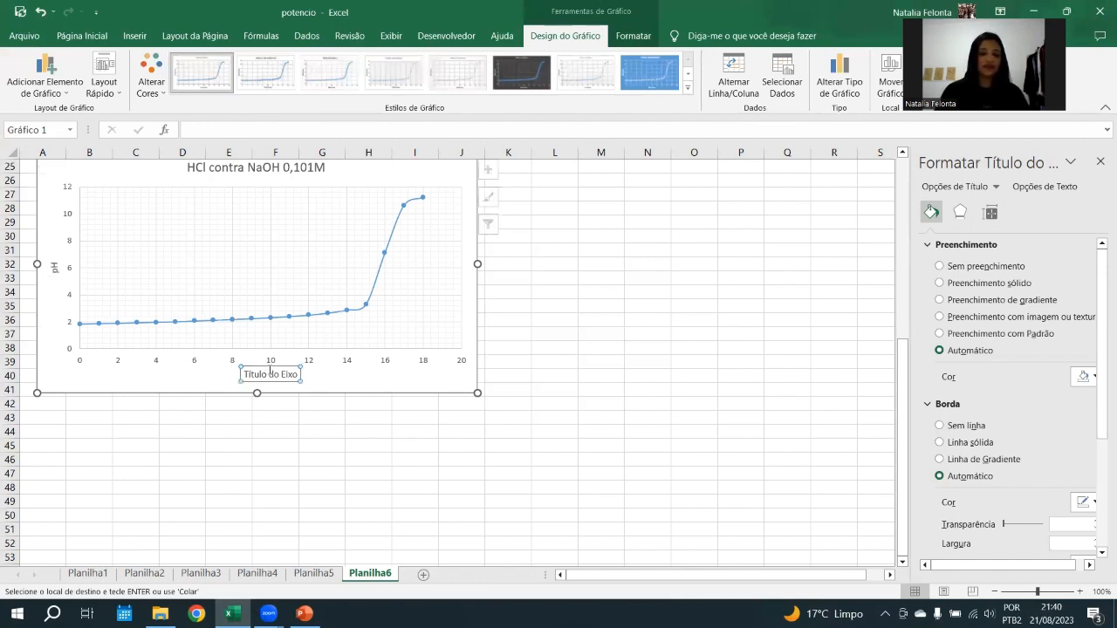
{"action": "double_click", "coordinate": [272, 375]}
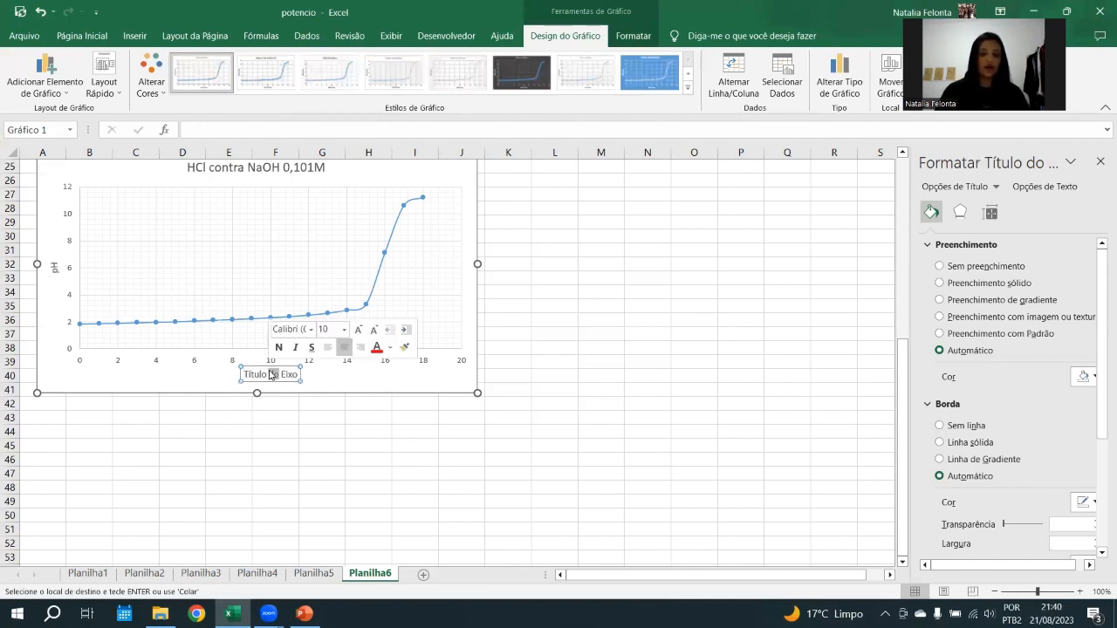
{"action": "triple_click", "coordinate": [272, 375]}
{"action": "key", "text": "BackSpace"}
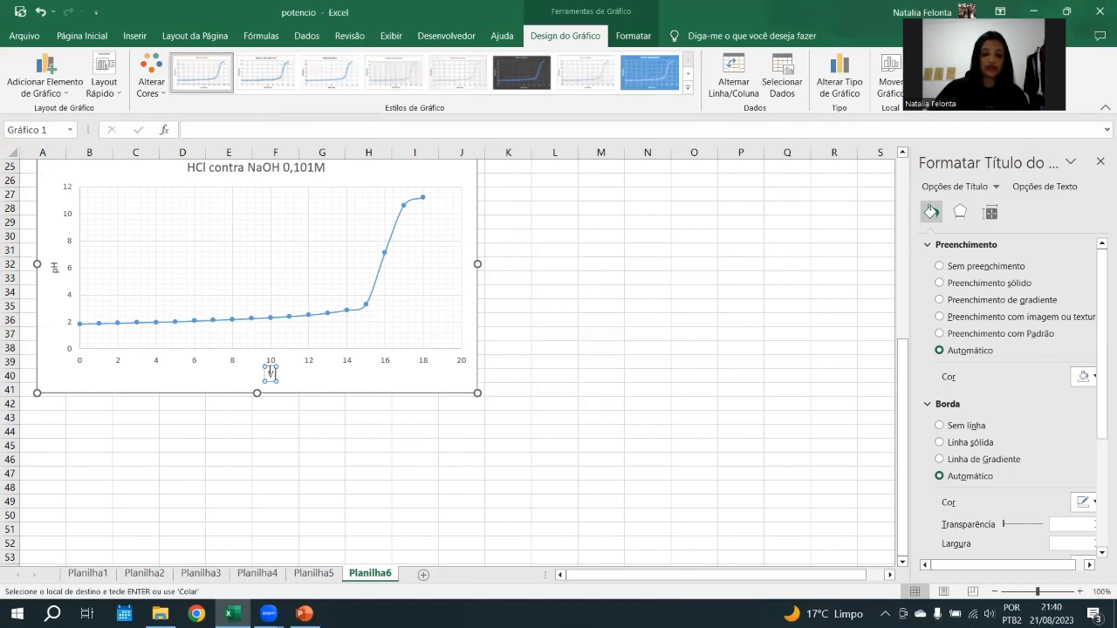
{"action": "type", "text": "V NaOH"}
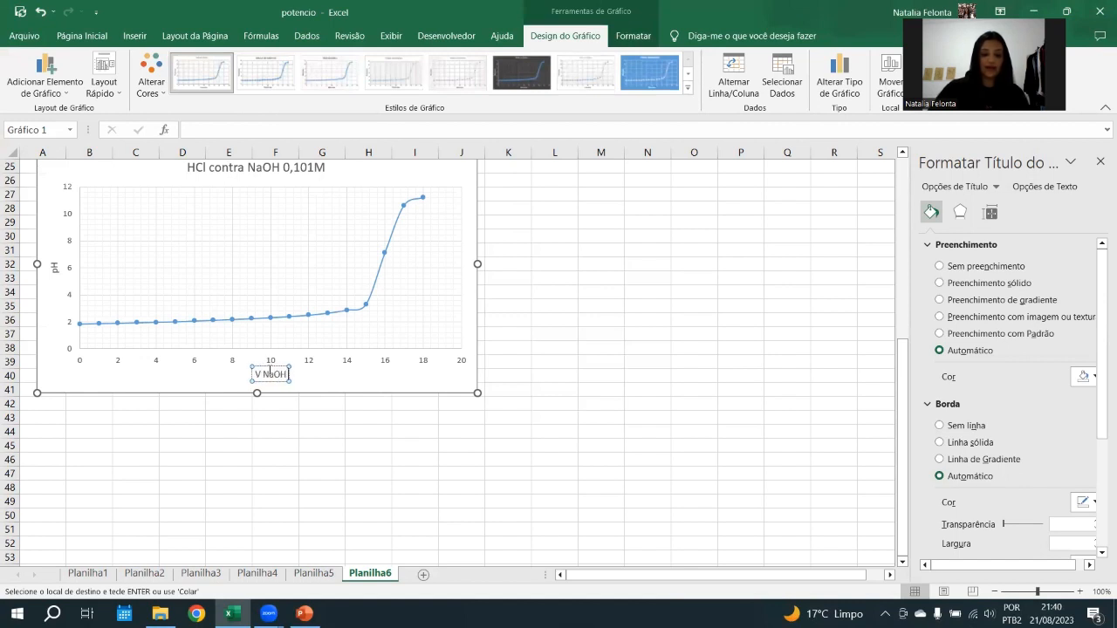
{"action": "type", "text": " (mL)"}
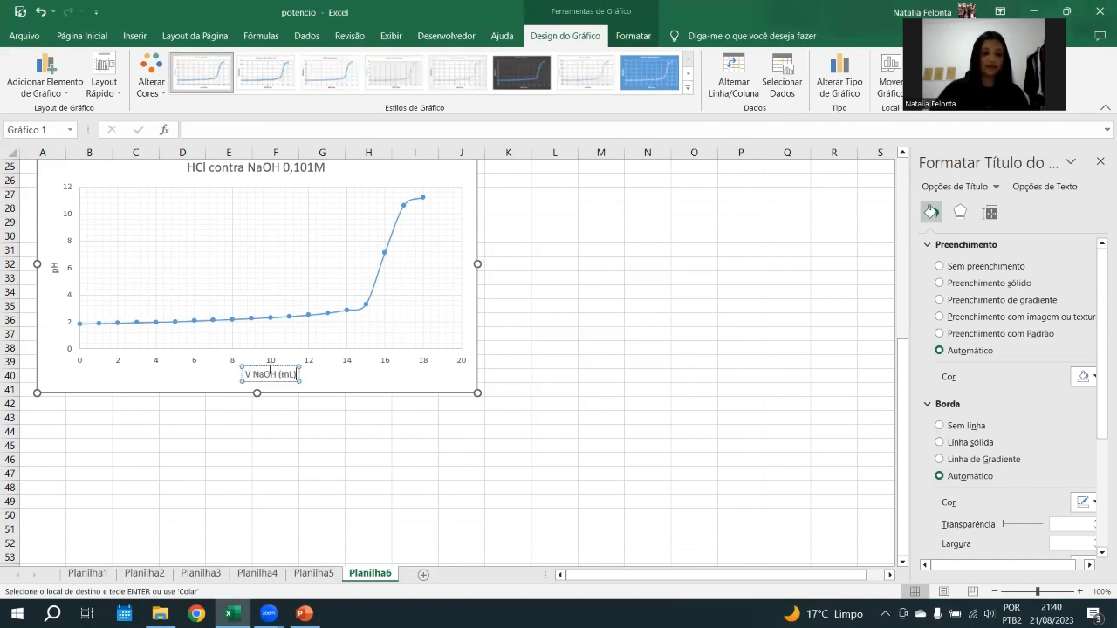
Open the scale settings of the chart's horizontal axis for editing
{"action": "scroll", "coordinate": [549, 187], "scroll_direction": "up", "scroll_amount": 3}
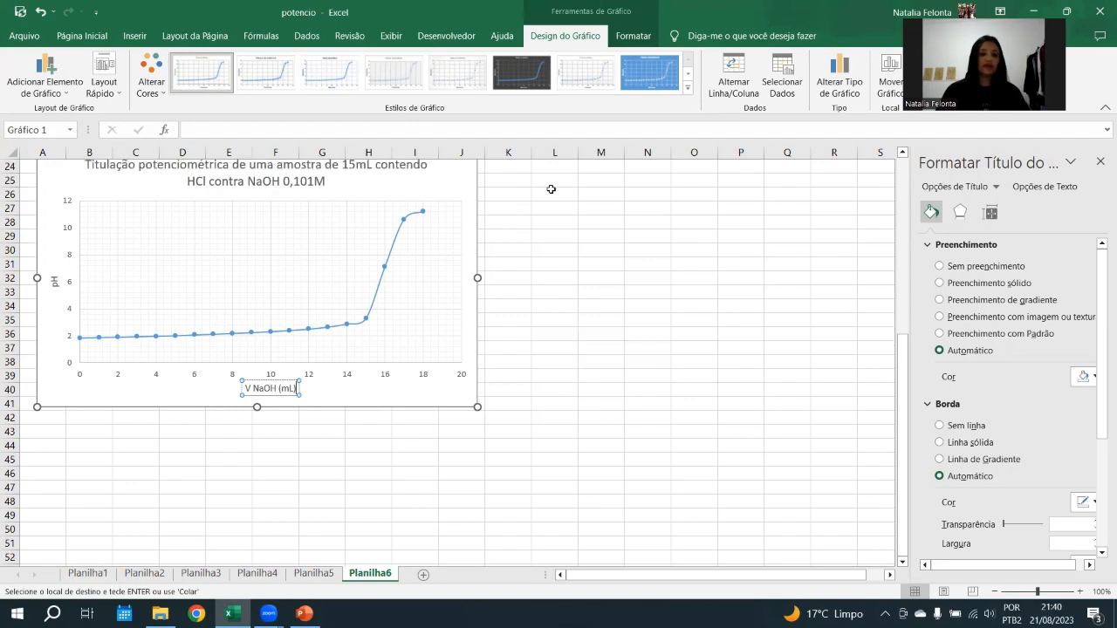
{"action": "left_click", "coordinate": [371, 336]}
{"action": "left_click", "coordinate": [462, 281]}
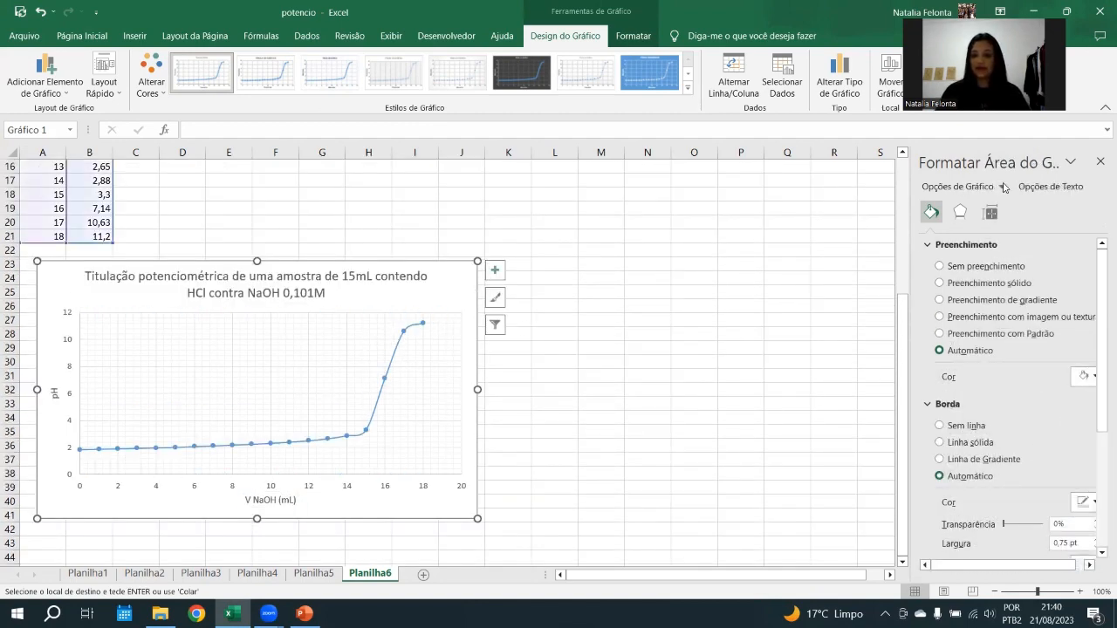
{"action": "left_click", "coordinate": [960, 187]}
{"action": "left_click", "coordinate": [987, 238]}
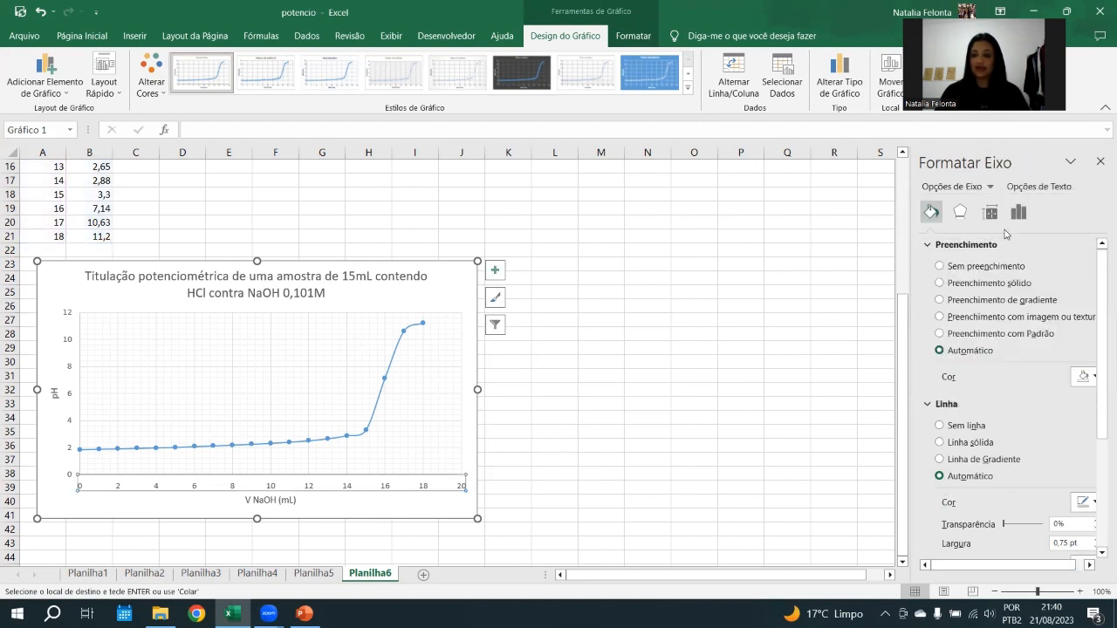
{"action": "left_click", "coordinate": [998, 247]}
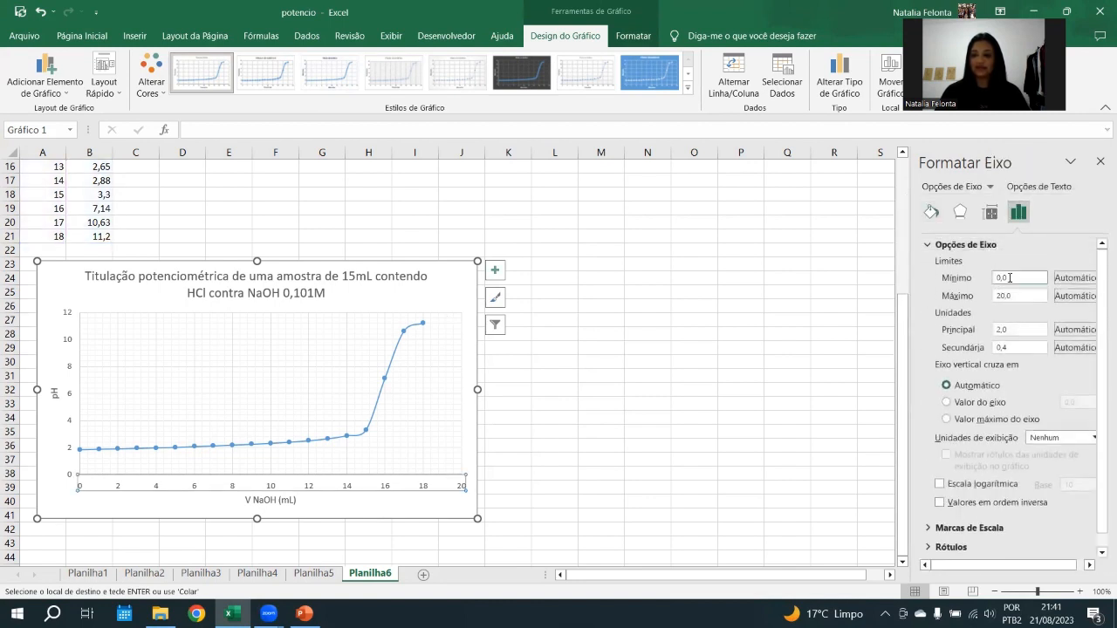
{"action": "scroll", "coordinate": [1021, 278], "scroll_direction": "down", "scroll_amount": 1}
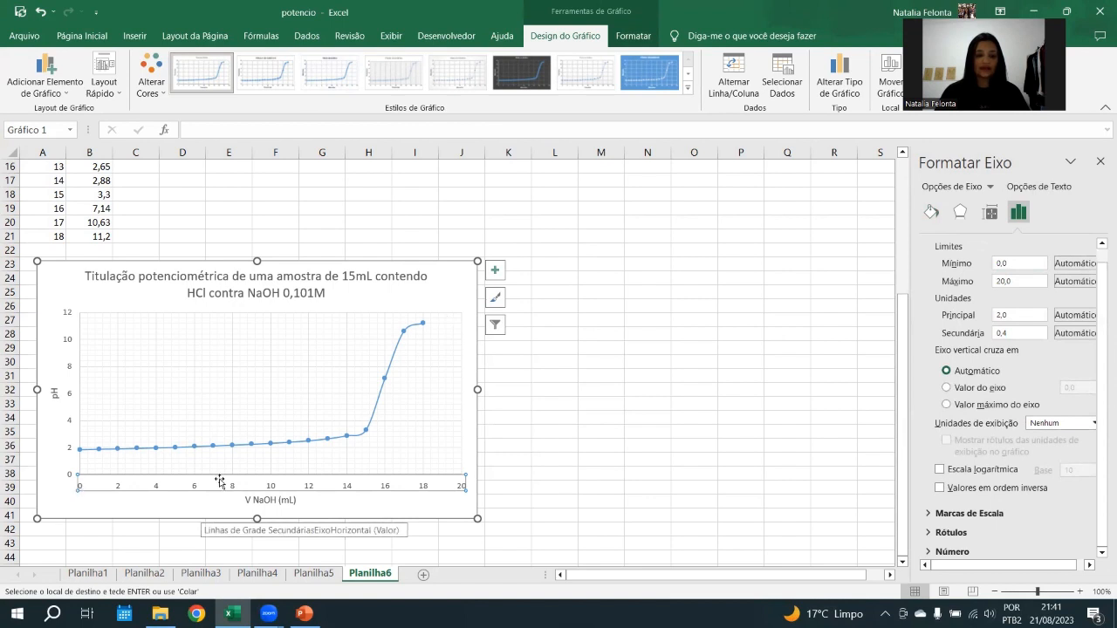
Try a maximum of 18 for the chart's horizontal axis
{"action": "left_click", "coordinate": [1004, 281]}
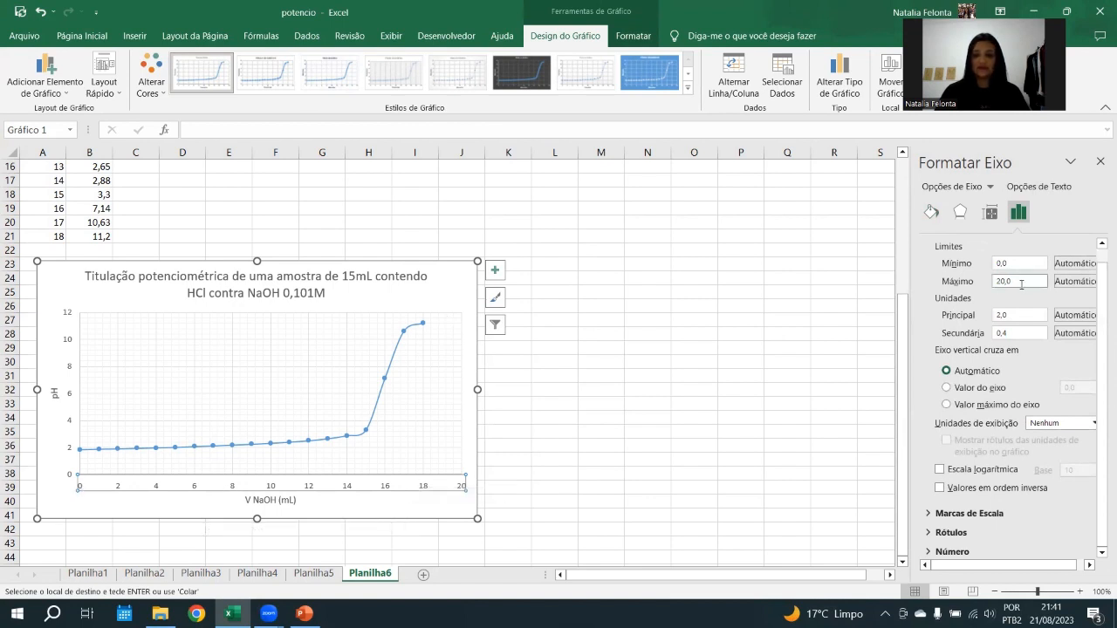
{"action": "type", "text": "18"}
{"action": "key", "text": "Return"}
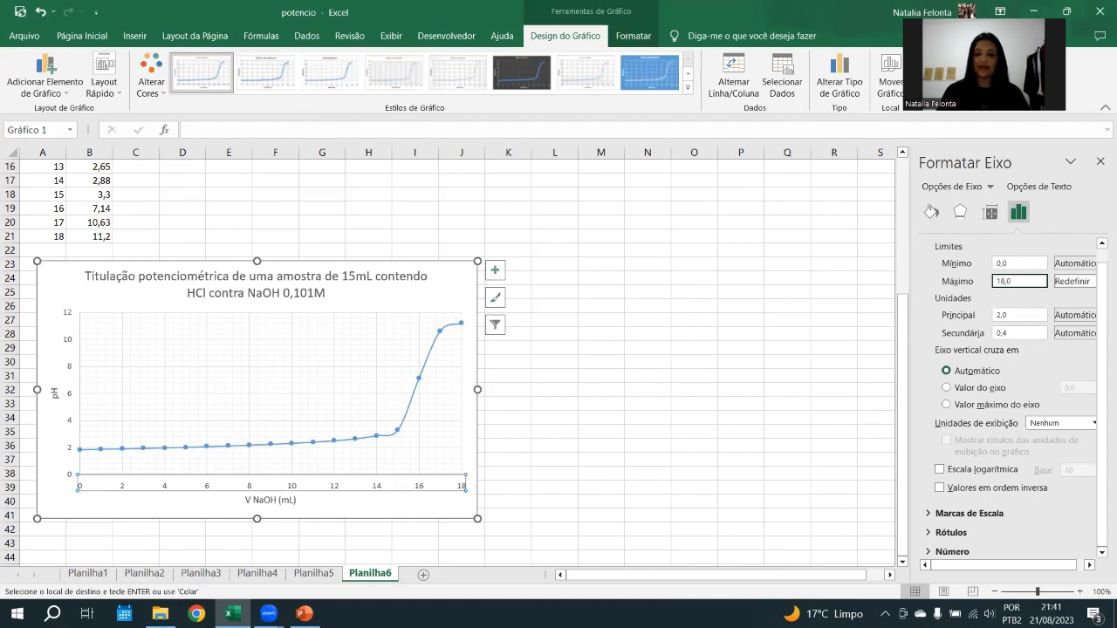
Set the horizontal axis maximum to 20, its major unit to 1 and its minor unit to 0,1
{"action": "left_click", "coordinate": [1033, 284]}
{"action": "type", "text": "20"}
{"action": "key", "text": "Return"}
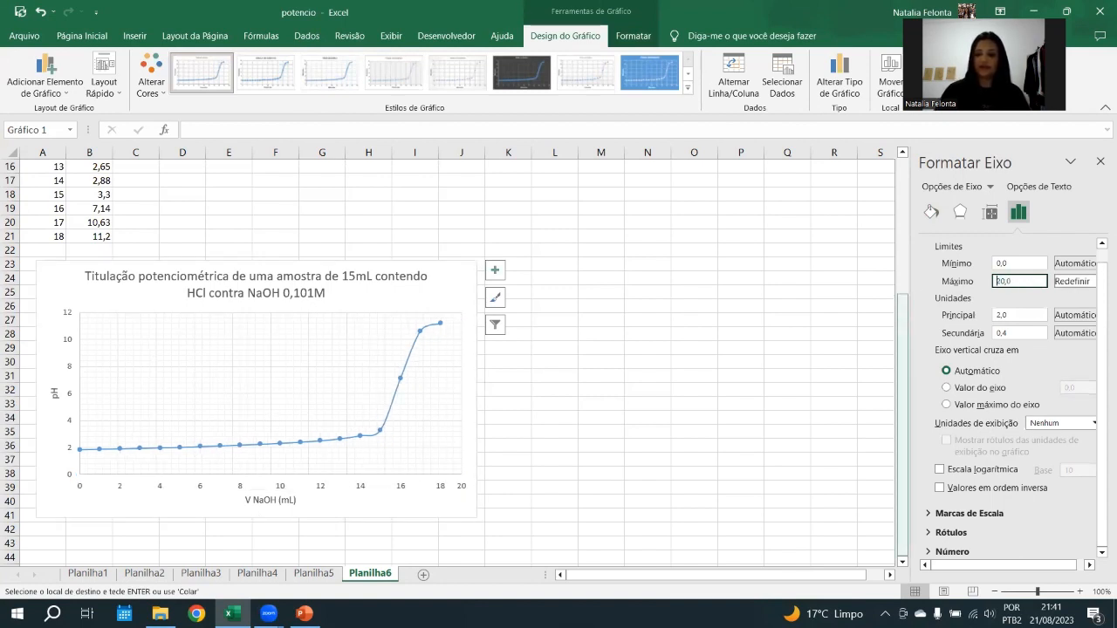
{"action": "left_click", "coordinate": [1018, 314]}
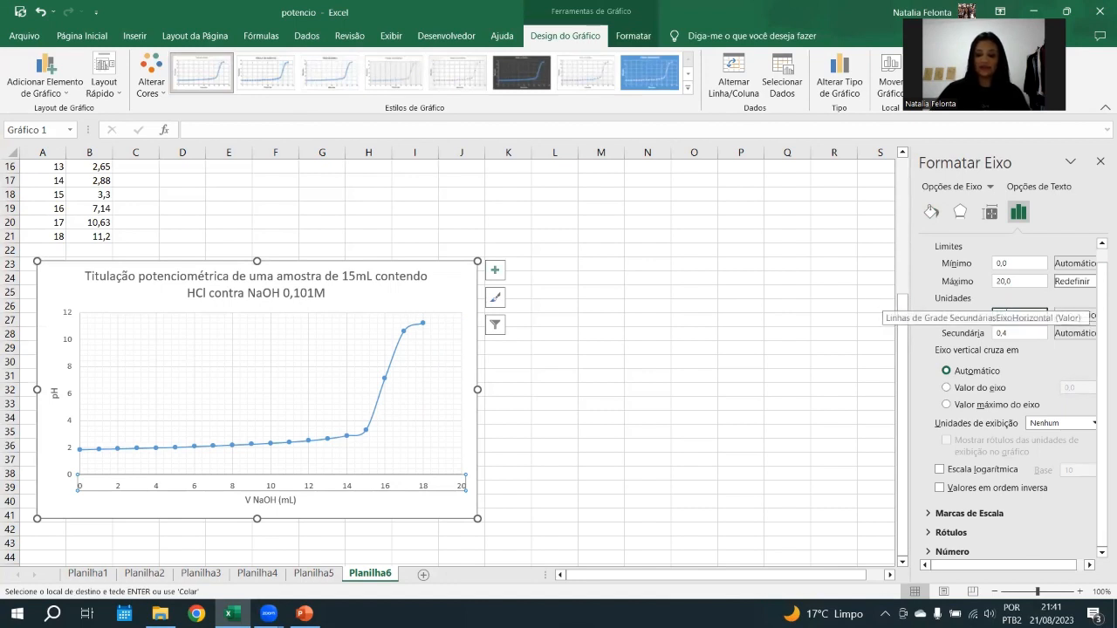
{"action": "type", "text": "1"}
{"action": "key", "text": "Return"}
{"action": "key", "text": "Tab"}
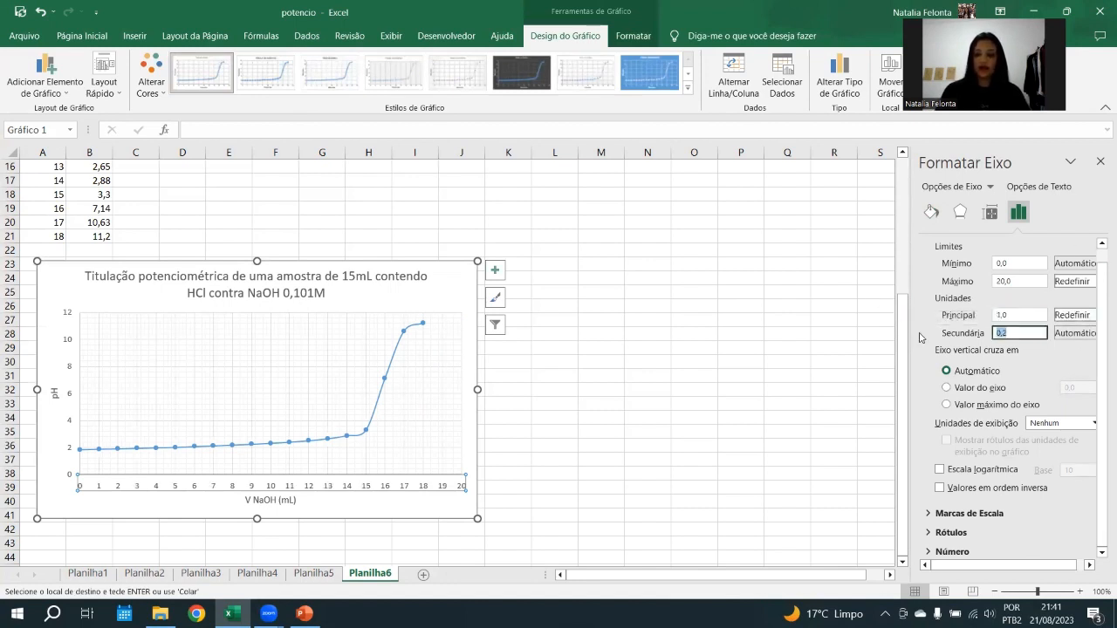
{"action": "type", "text": "0"}
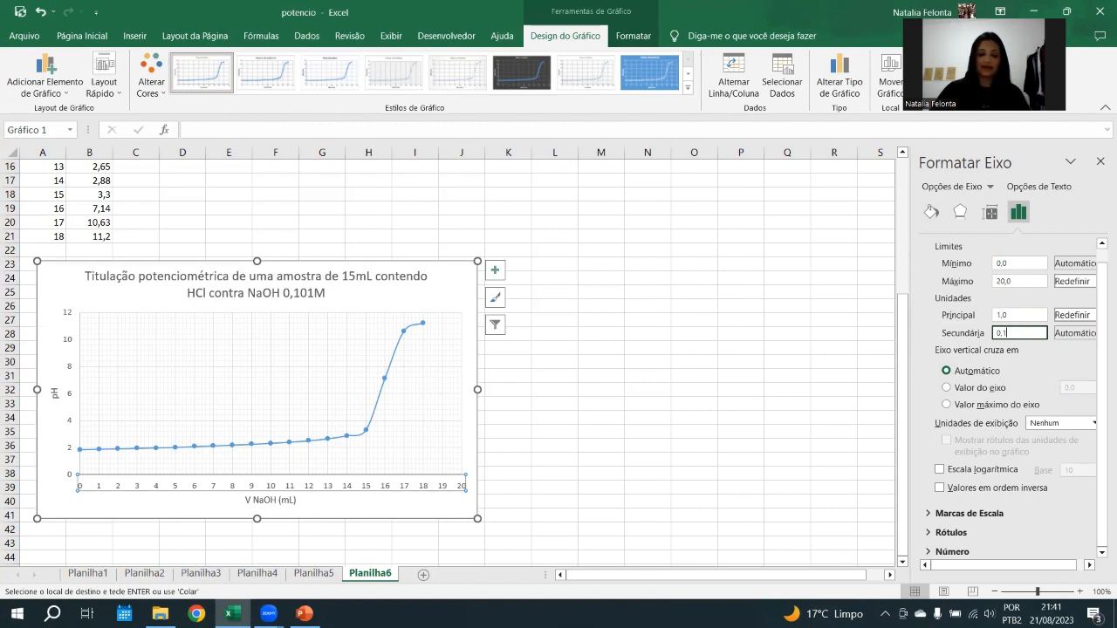
{"action": "key", "text": "Return"}
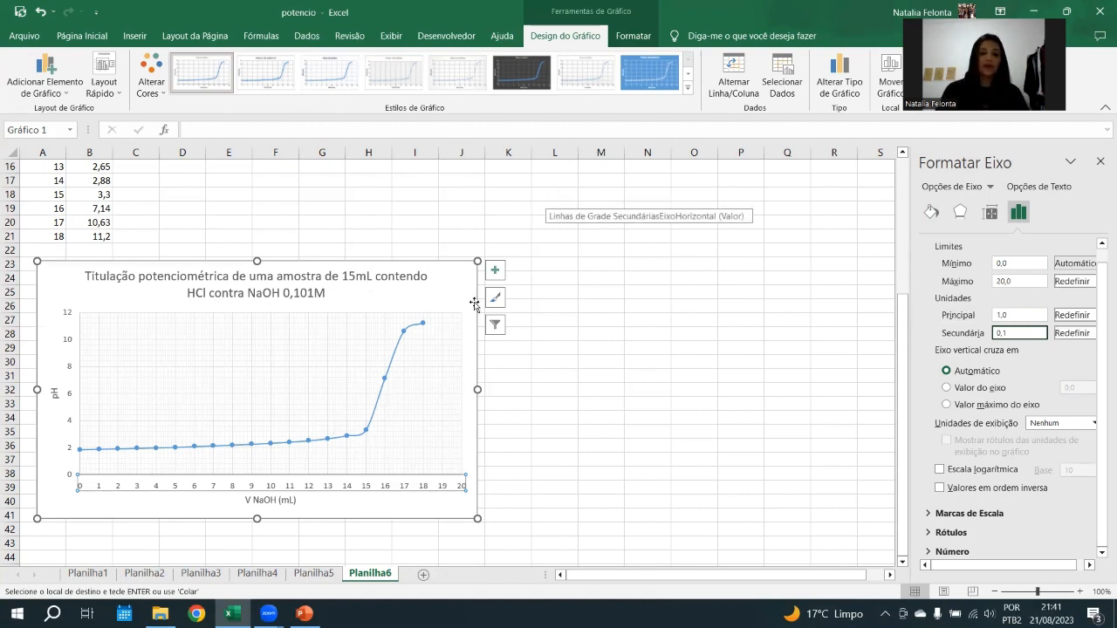
Remove the point markers from the titration curve, leaving only the line
{"action": "left_click", "coordinate": [385, 381]}
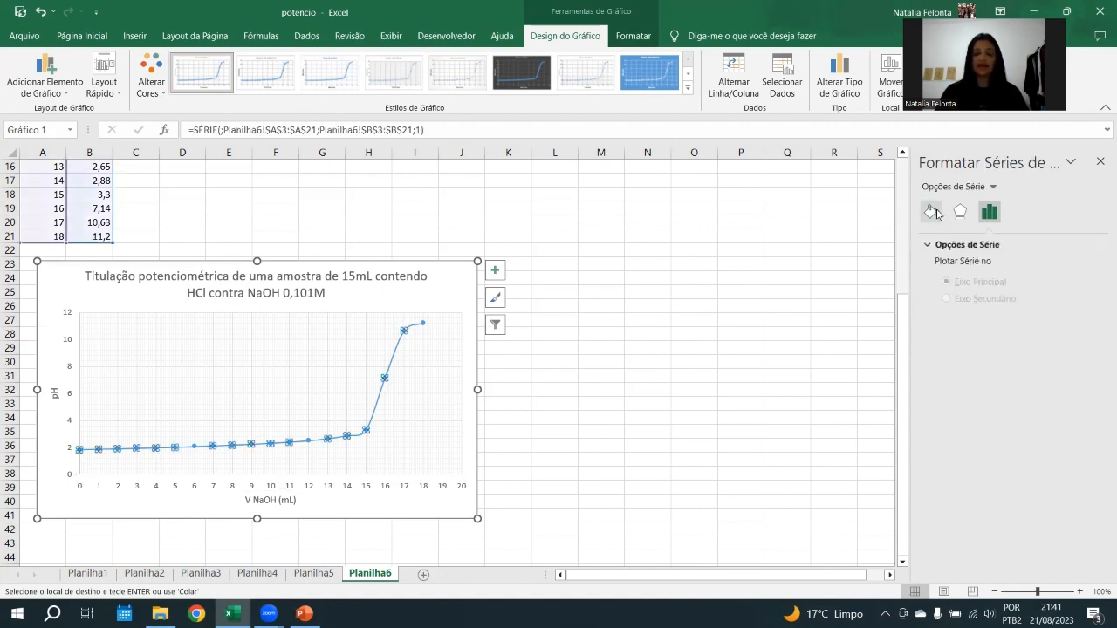
{"action": "left_click", "coordinate": [932, 212]}
{"action": "left_click", "coordinate": [1000, 245]}
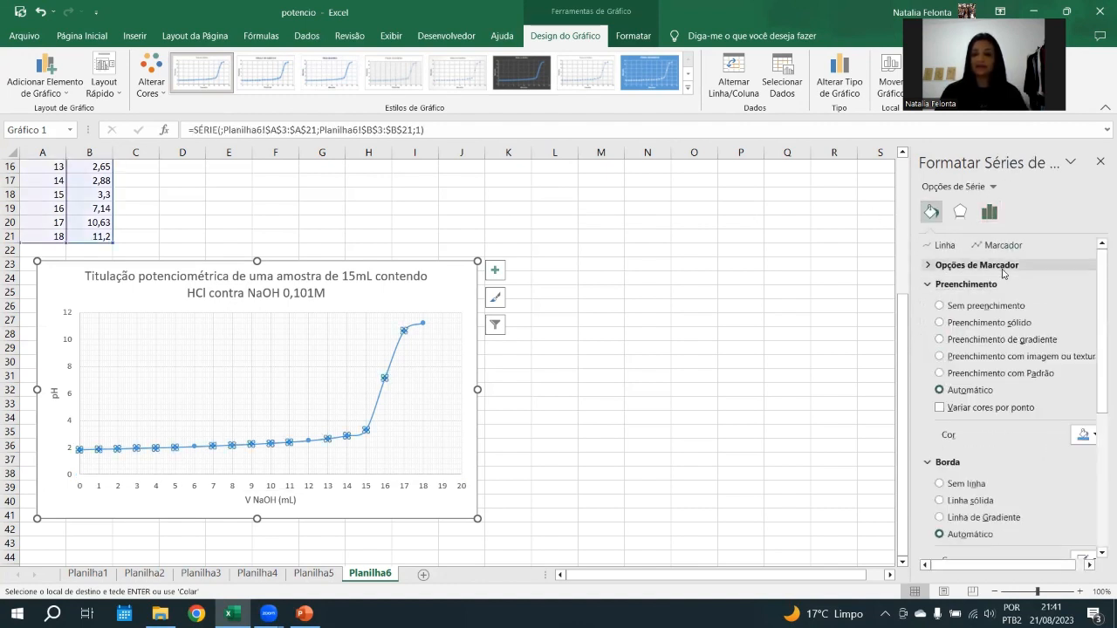
{"action": "left_click", "coordinate": [1003, 273]}
{"action": "left_click", "coordinate": [969, 304]}
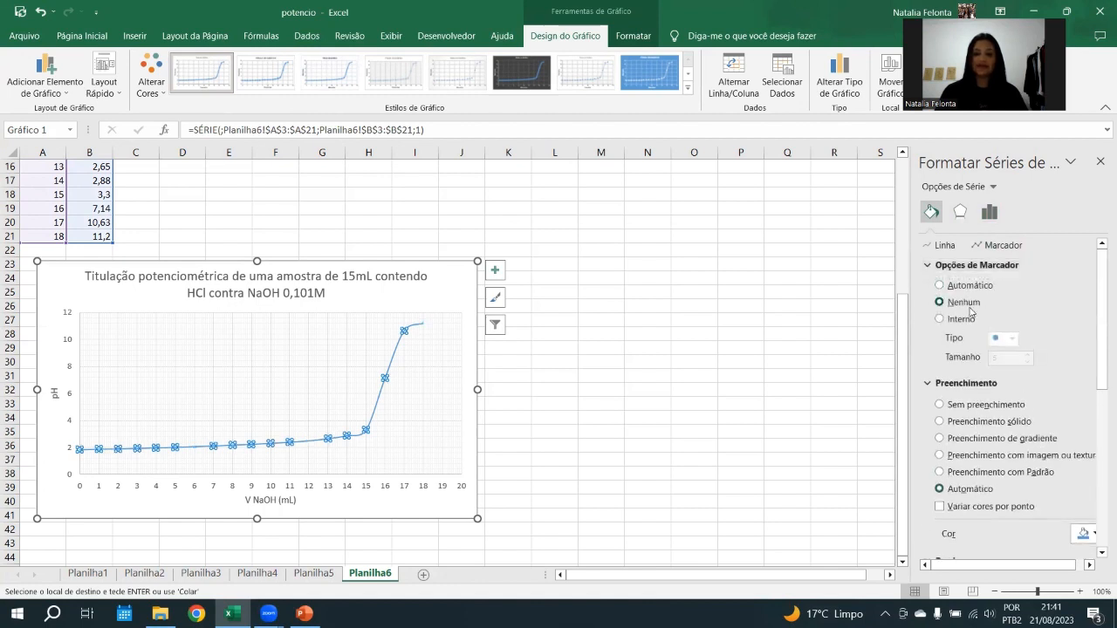
{"action": "left_click", "coordinate": [652, 406]}
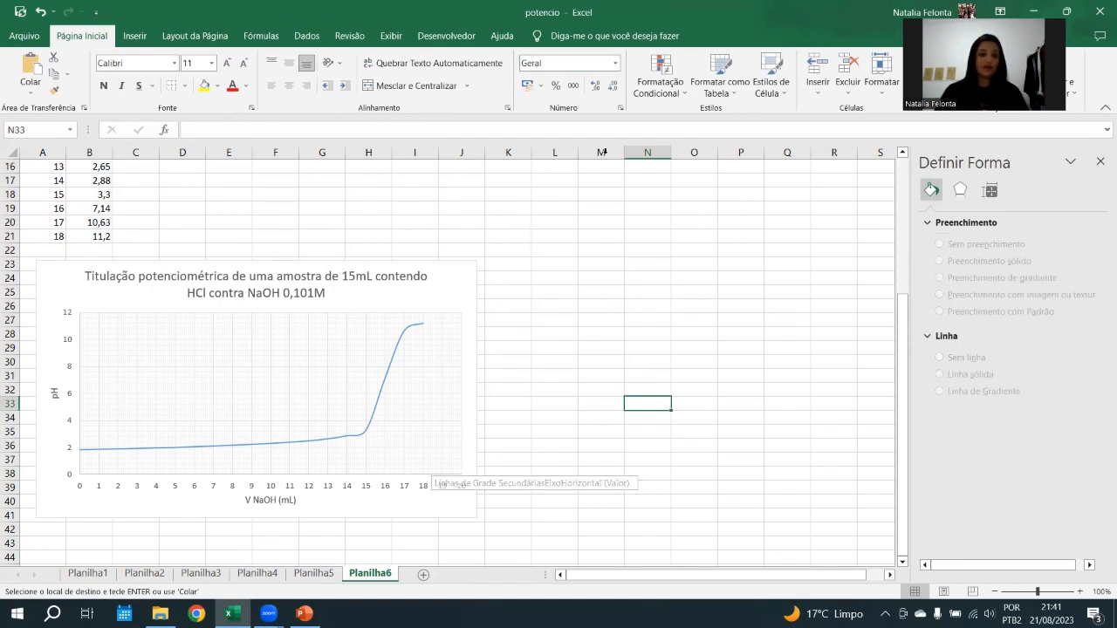
Enter the heading "V médio" in cell D2 for the average-volume column
{"action": "scroll", "coordinate": [609, 193], "scroll_direction": "up", "scroll_amount": 5}
{"action": "left_click", "coordinate": [556, 222]}
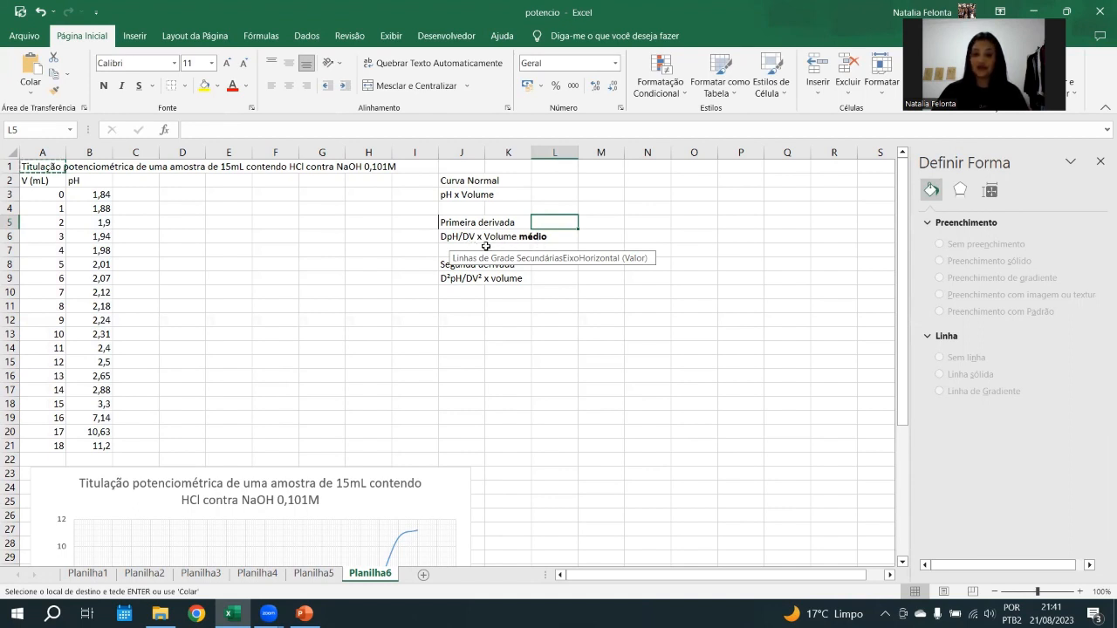
{"action": "left_click", "coordinate": [171, 194]}
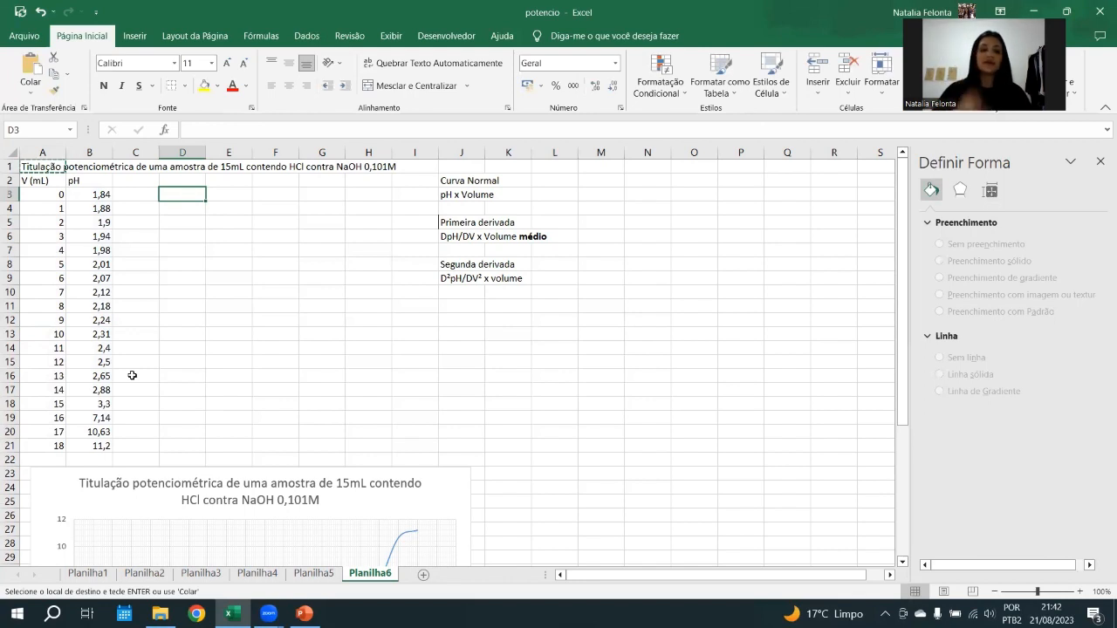
{"action": "left_click", "coordinate": [183, 178]}
{"action": "type", "text": "v"}
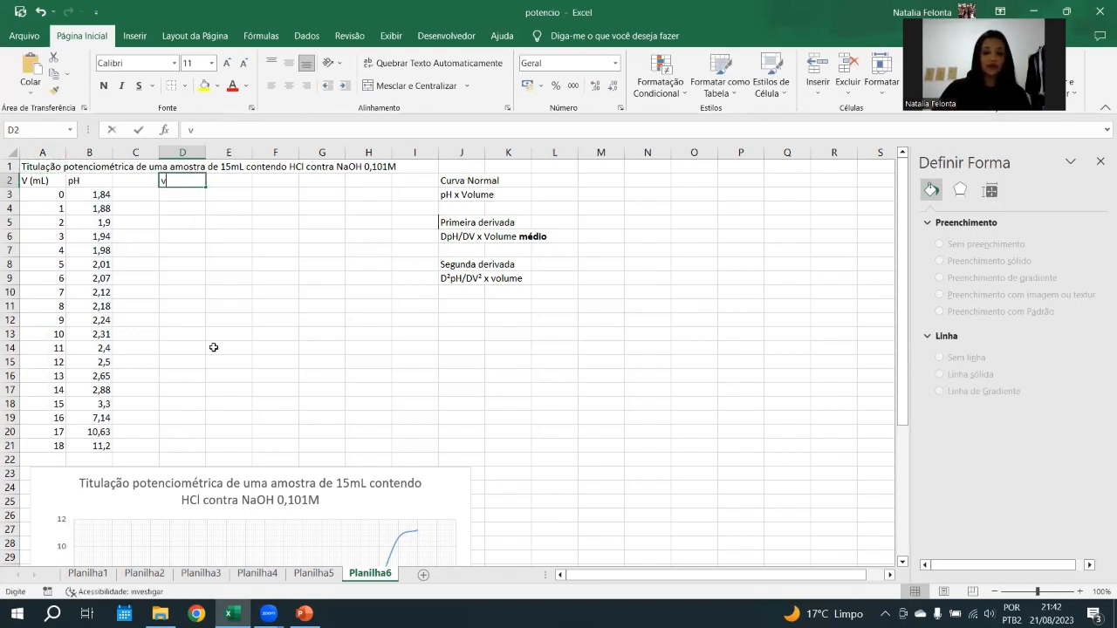
{"action": "key", "text": "BackSpace"}
{"action": "type", "text": "V médio"}
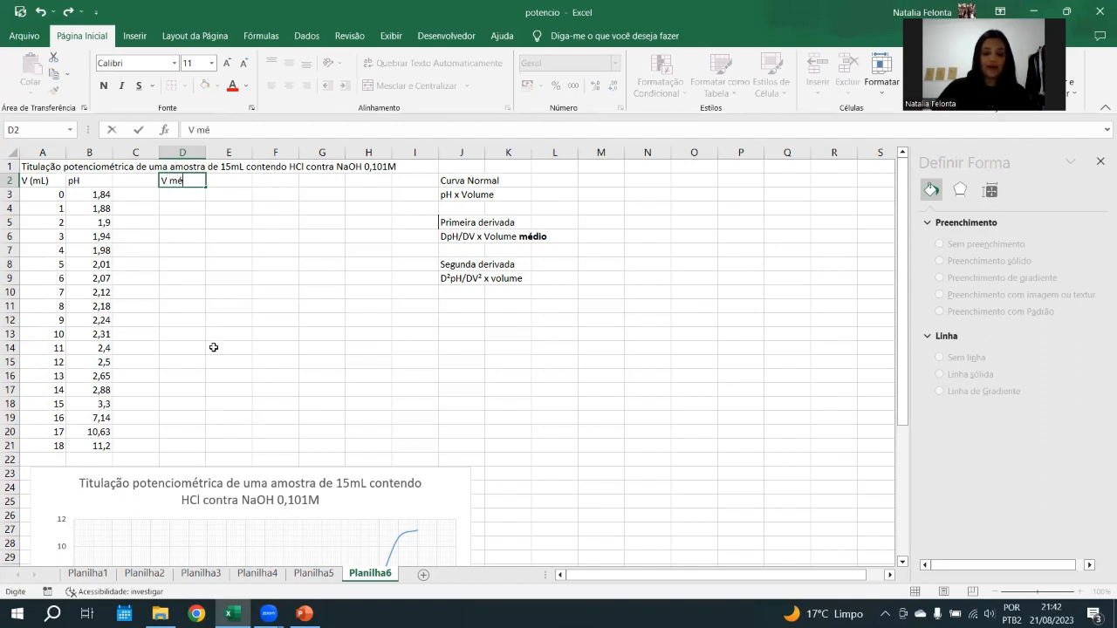
Calculate the average volume in D3 with =MÉDIA(A4;A3) and fill the formula down to D21
{"action": "left_click", "coordinate": [191, 197]}
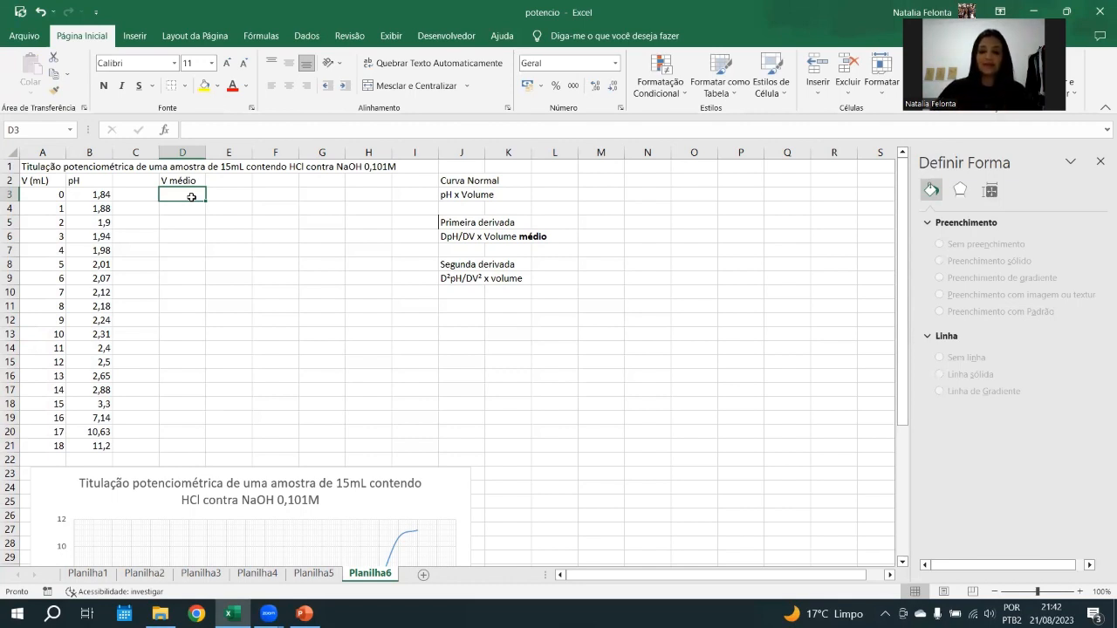
{"action": "type", "text": "=m"}
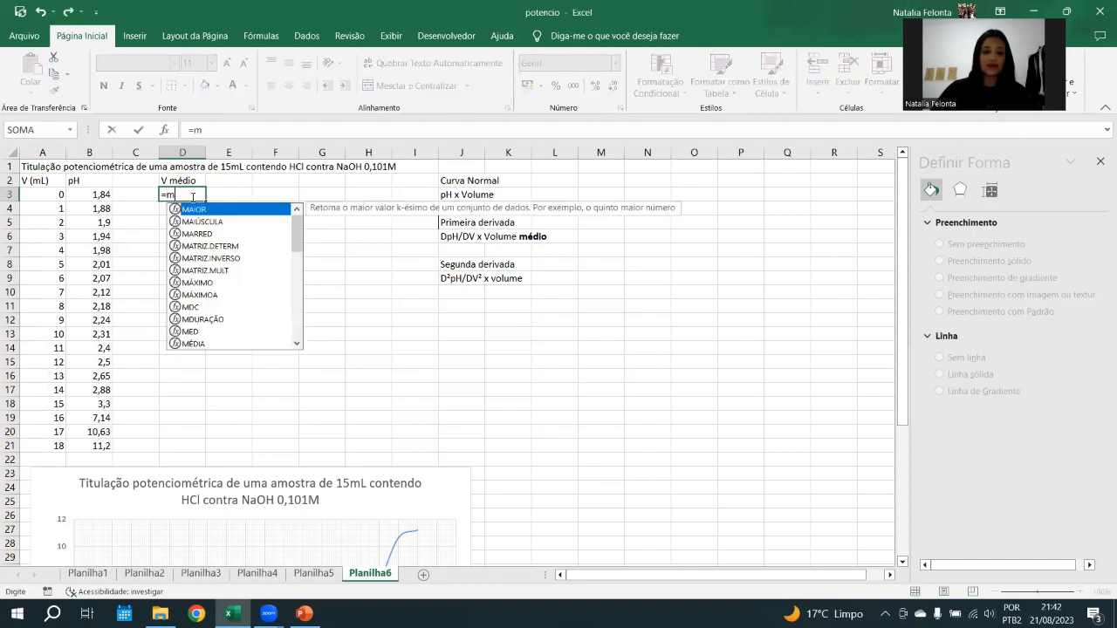
{"action": "type", "text": "éd"}
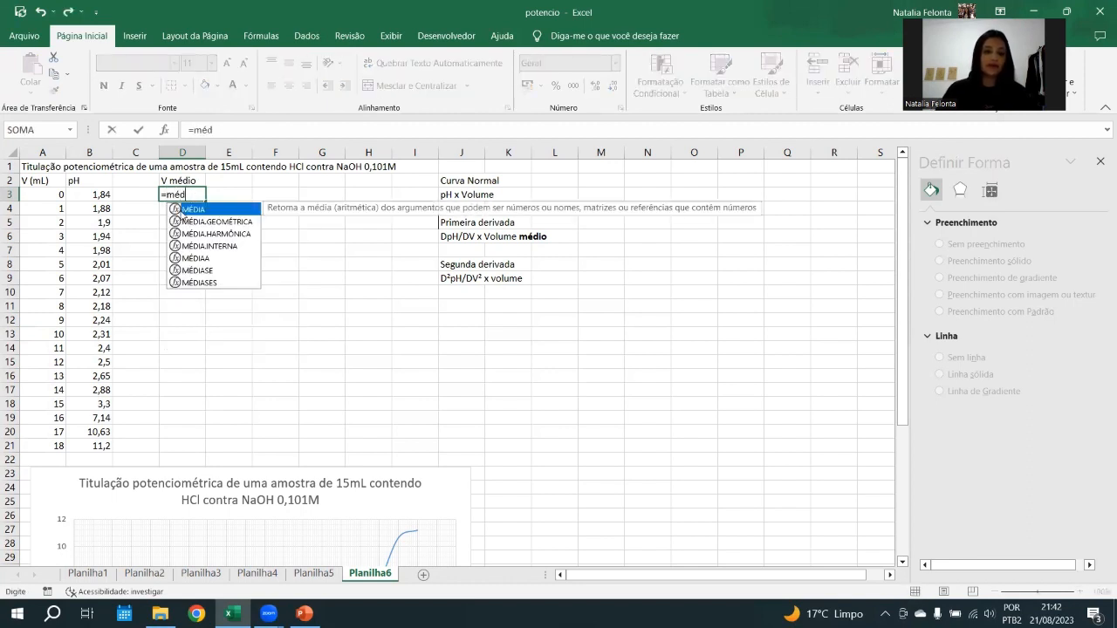
{"action": "double_click", "coordinate": [187, 210]}
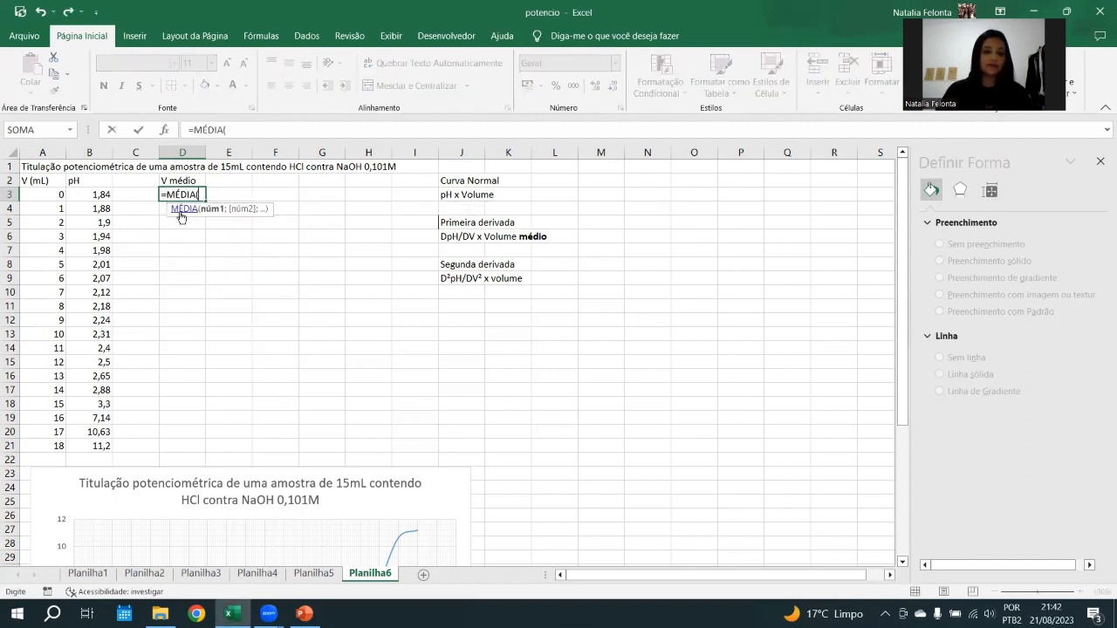
{"action": "left_click", "coordinate": [41, 210]}
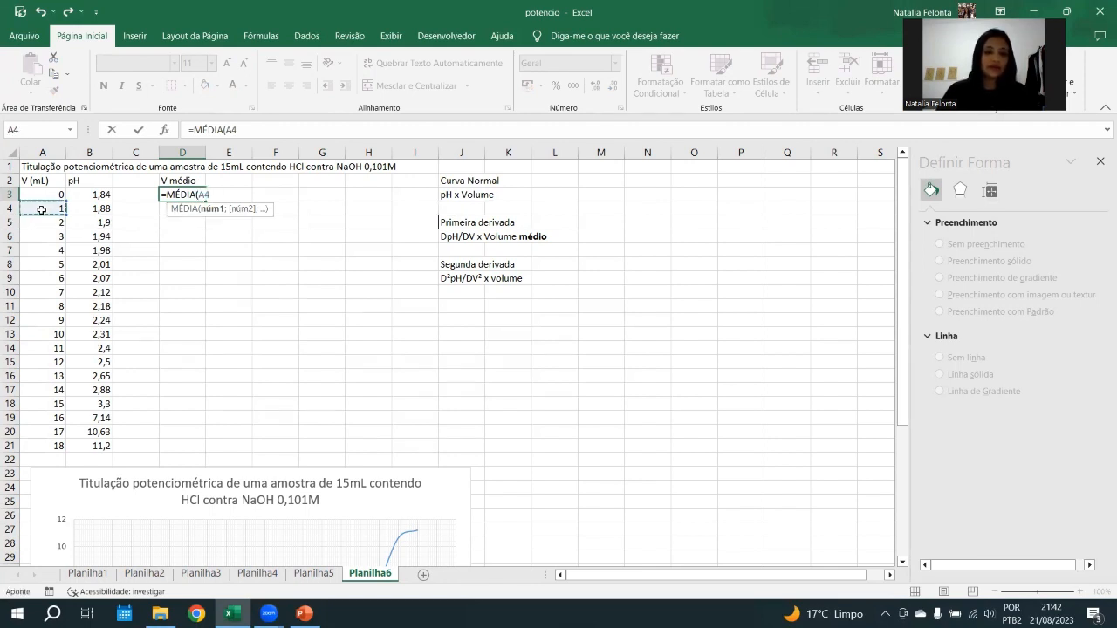
{"action": "type", "text": ";"}
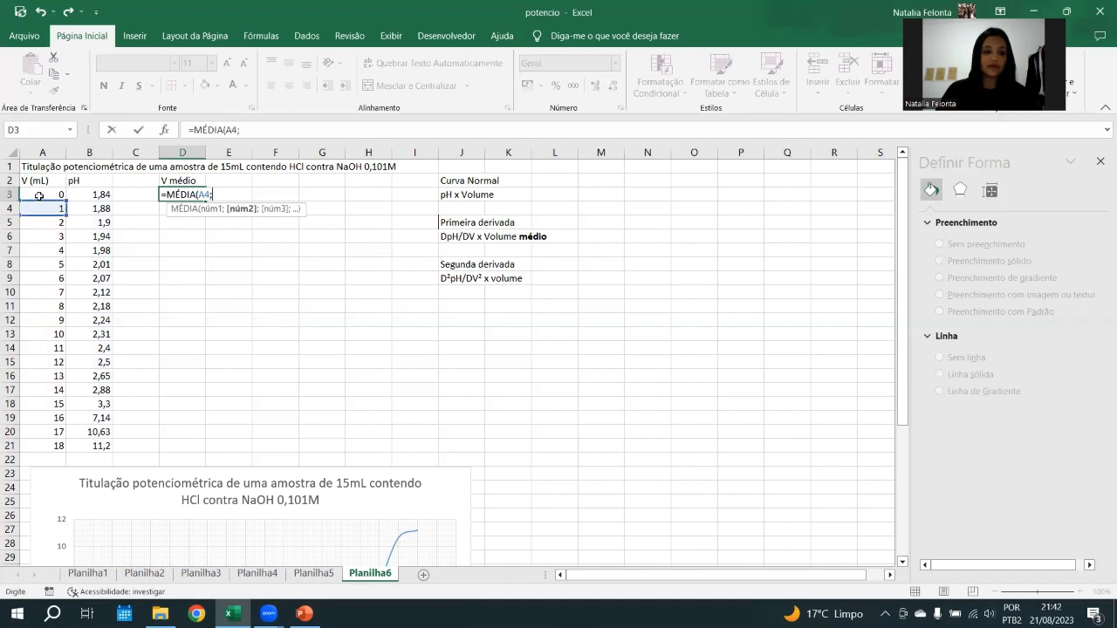
{"action": "left_click", "coordinate": [38, 196]}
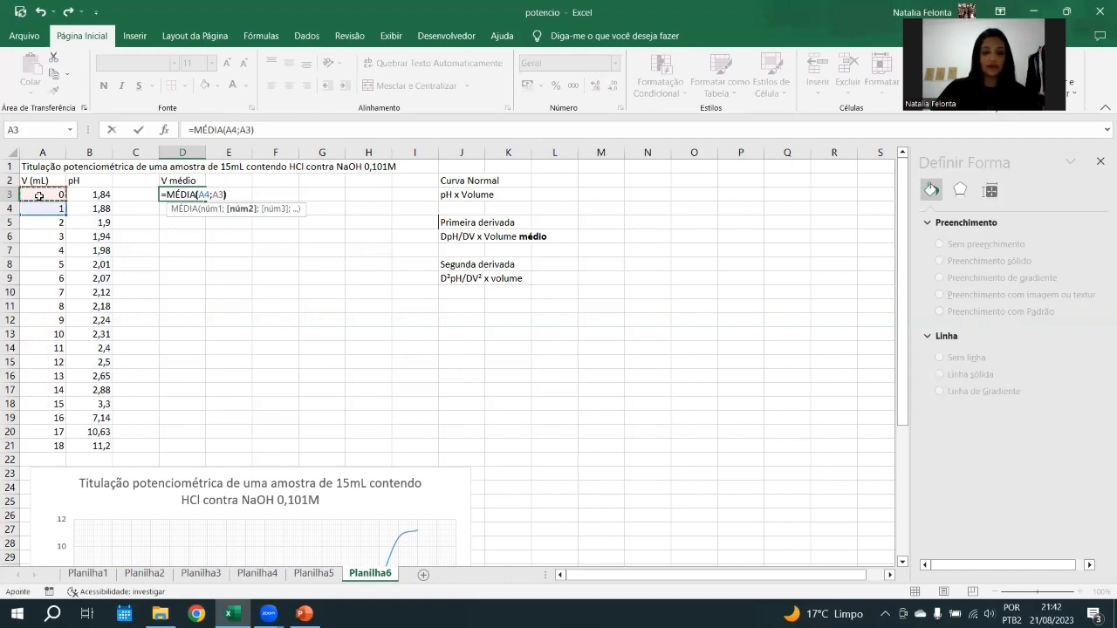
{"action": "key", "text": "Return"}
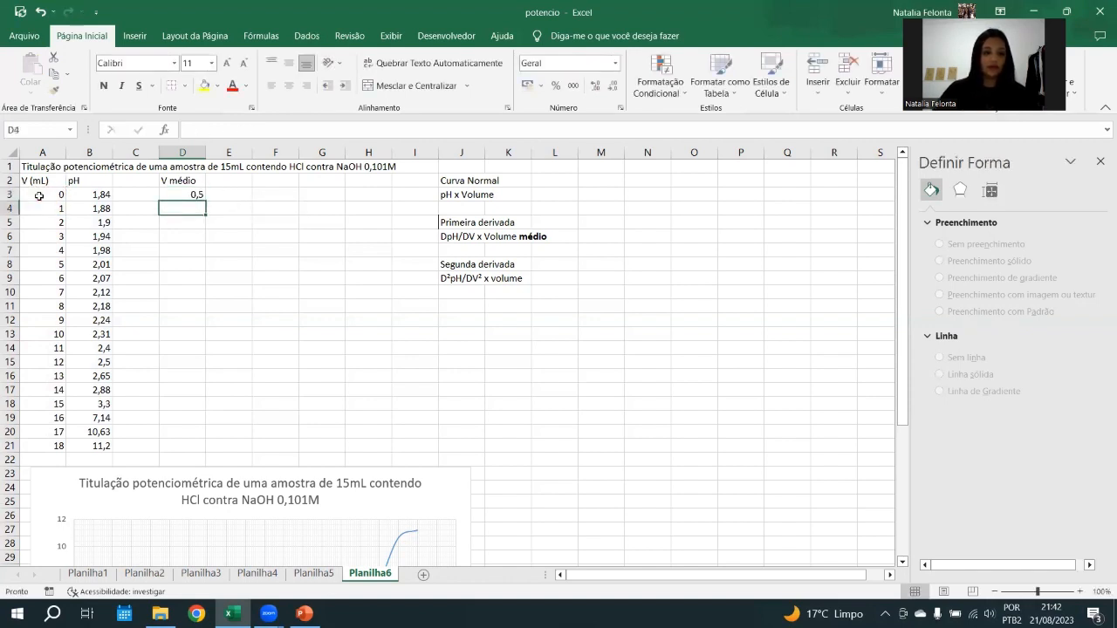
{"action": "left_click", "coordinate": [183, 190]}
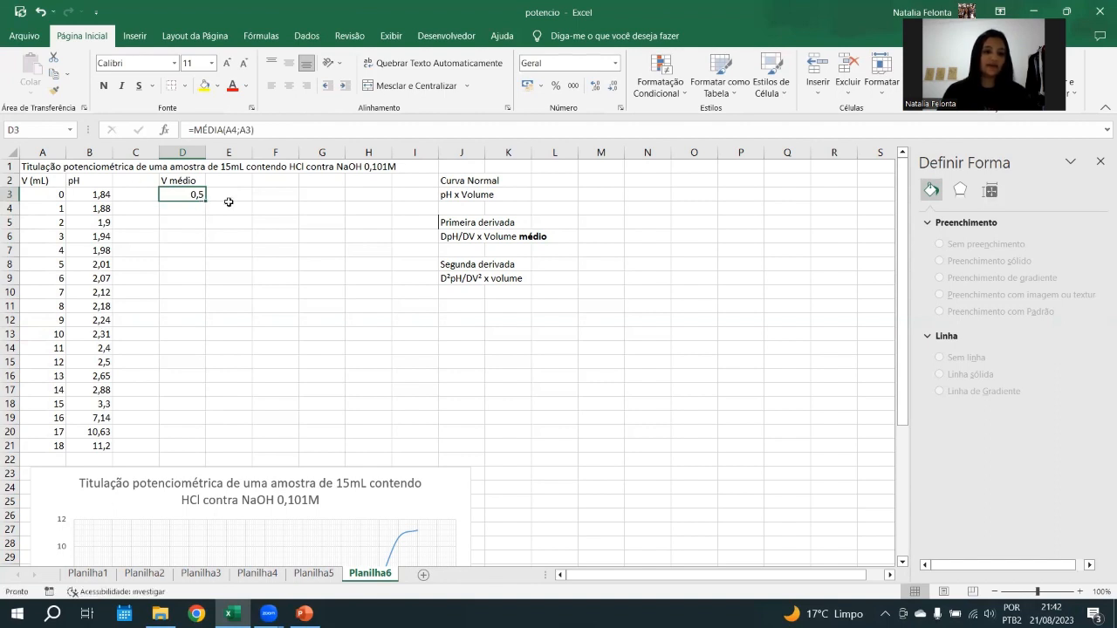
{"action": "left_click_drag", "start_coordinate": [204, 205], "coordinate": [205, 447]}
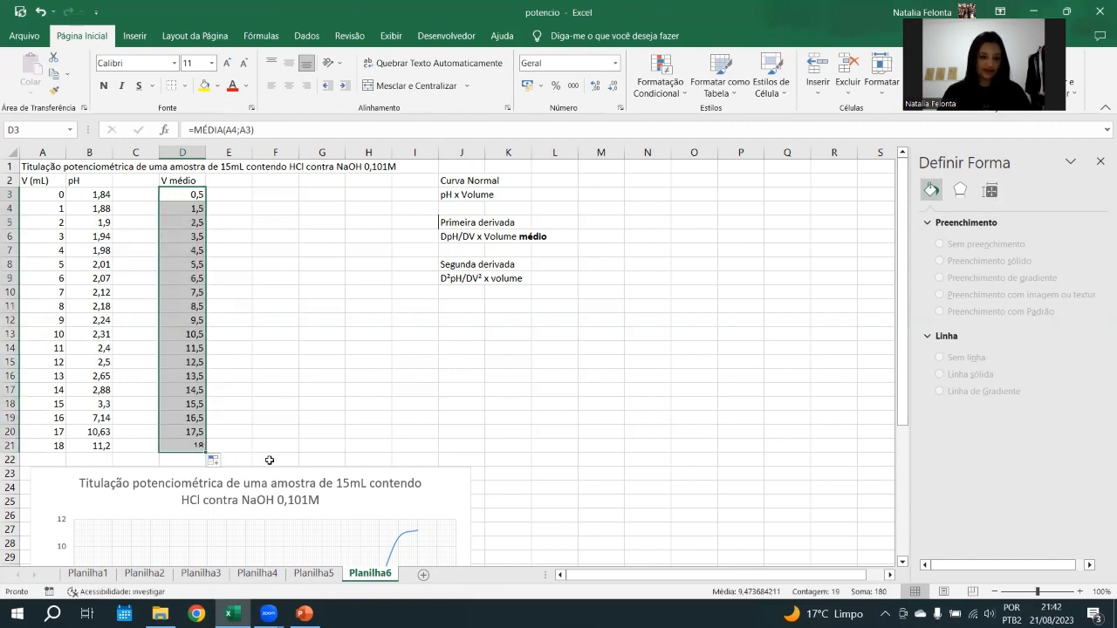
Check which cells the average formula in D21 references, and clear that cell
{"action": "left_click", "coordinate": [174, 446]}
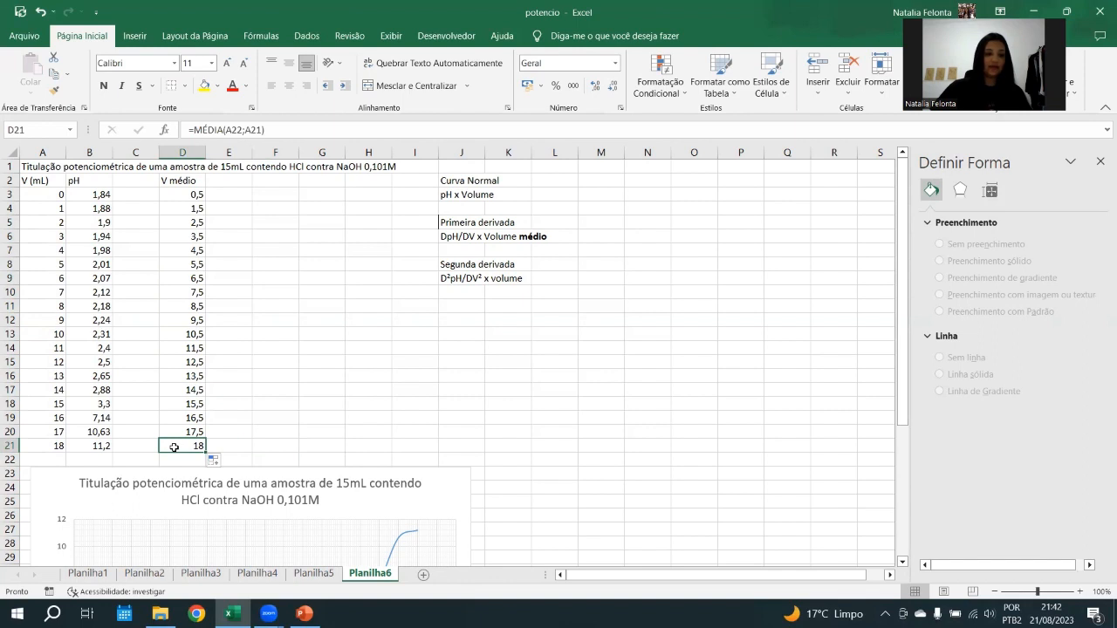
{"action": "scroll", "coordinate": [141, 459], "scroll_direction": "down", "scroll_amount": 1}
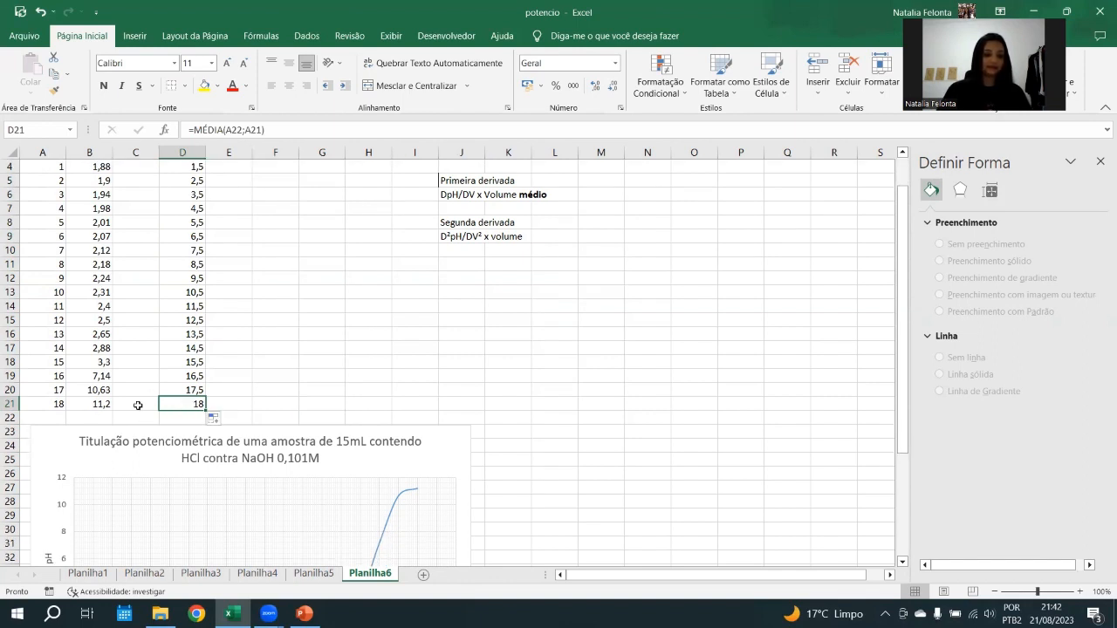
{"action": "double_click", "coordinate": [188, 403]}
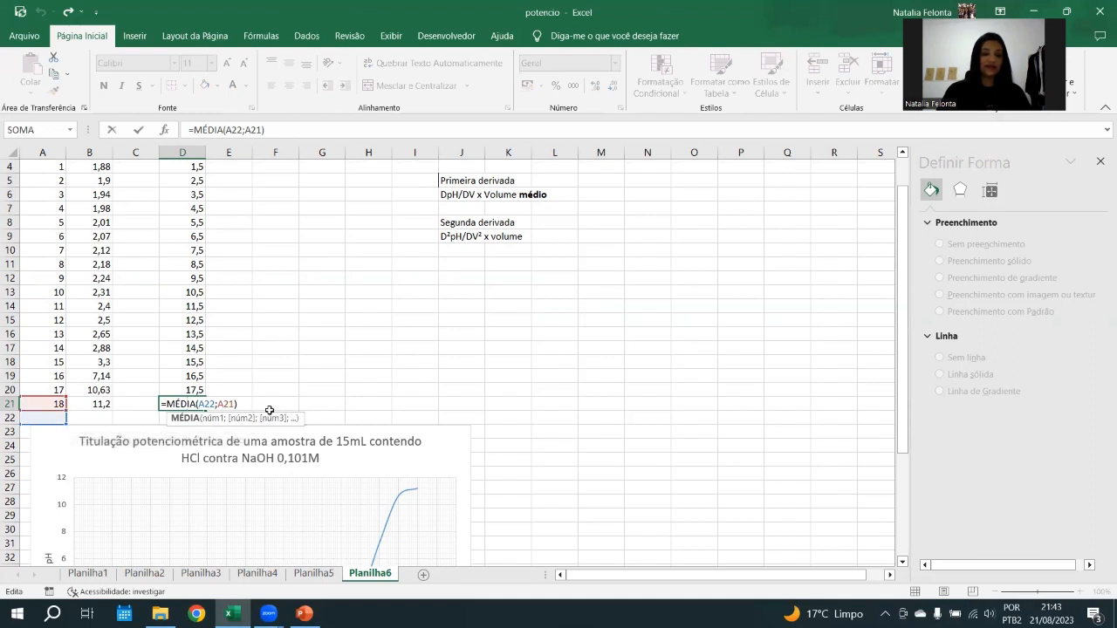
{"action": "left_click", "coordinate": [310, 406]}
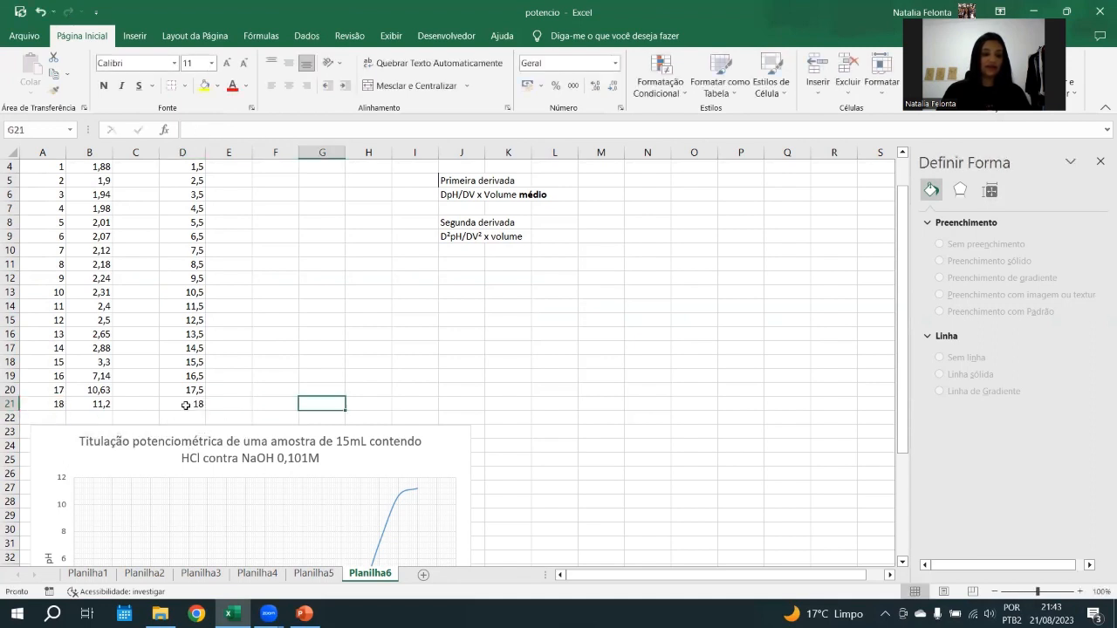
{"action": "left_click", "coordinate": [187, 406]}
{"action": "key", "text": "Delete"}
{"action": "left_click", "coordinate": [316, 377]}
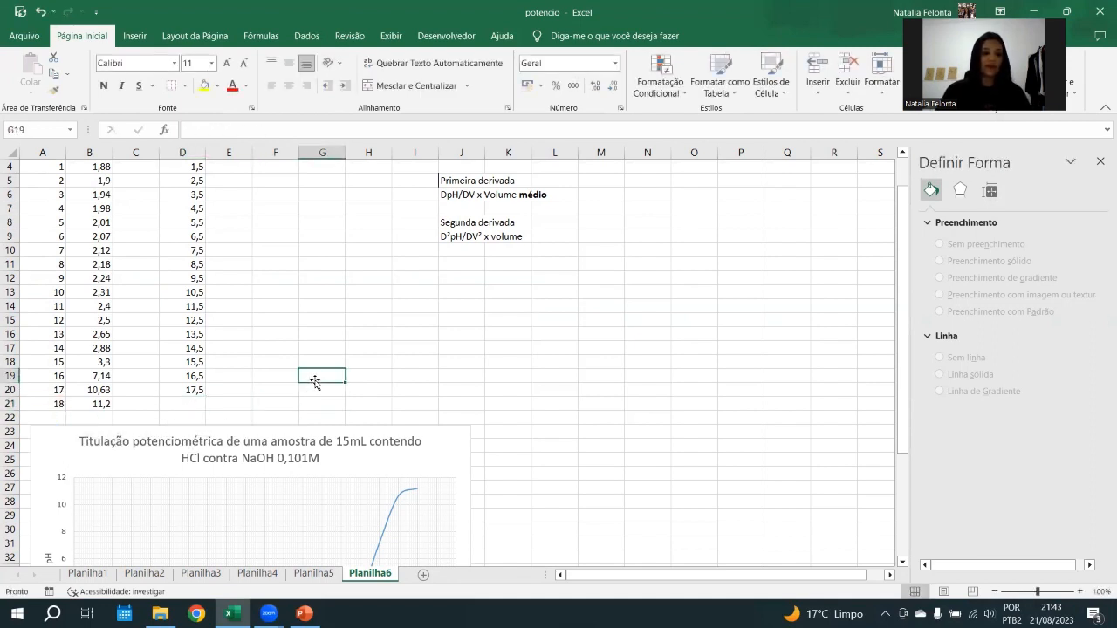
Copy the text "DpH/DV" from cell J6 into E2 as the heading for the first-derivative column
{"action": "scroll", "coordinate": [174, 253], "scroll_direction": "up", "scroll_amount": 1}
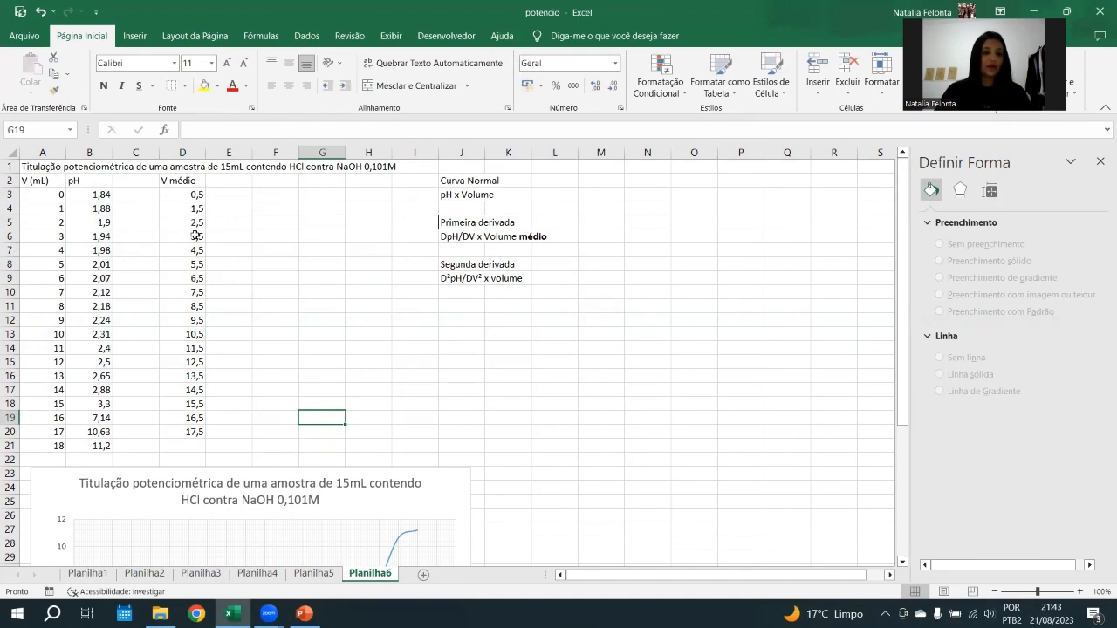
{"action": "left_click", "coordinate": [460, 236]}
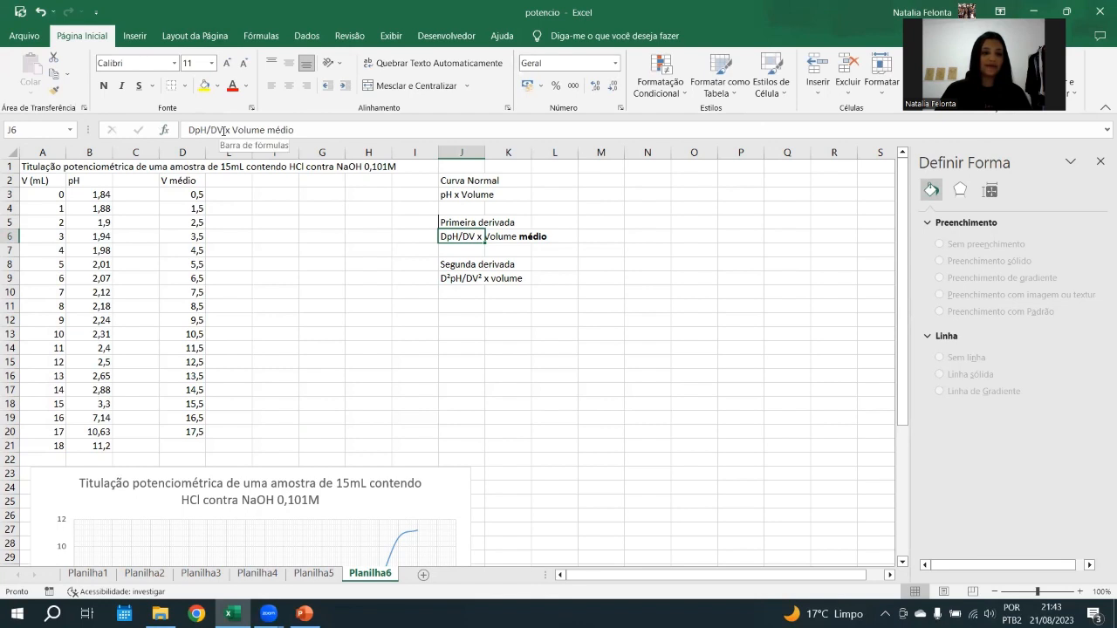
{"action": "left_click_drag", "start_coordinate": [224, 130], "coordinate": [189, 130]}
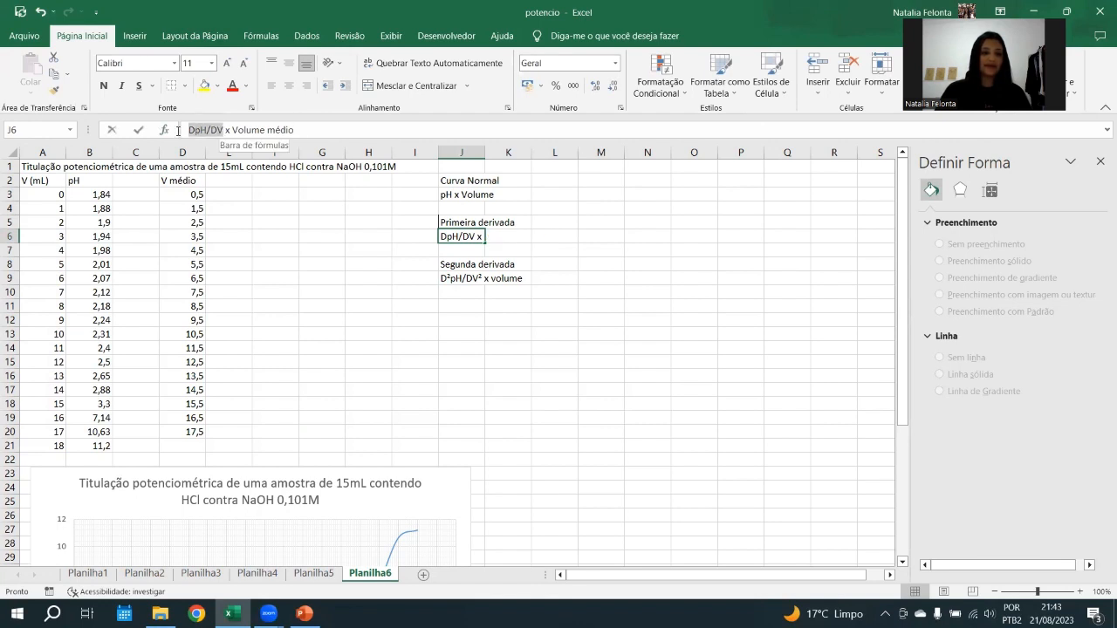
{"action": "left_click", "coordinate": [224, 180]}
{"action": "key", "text": "ctrl+v"}
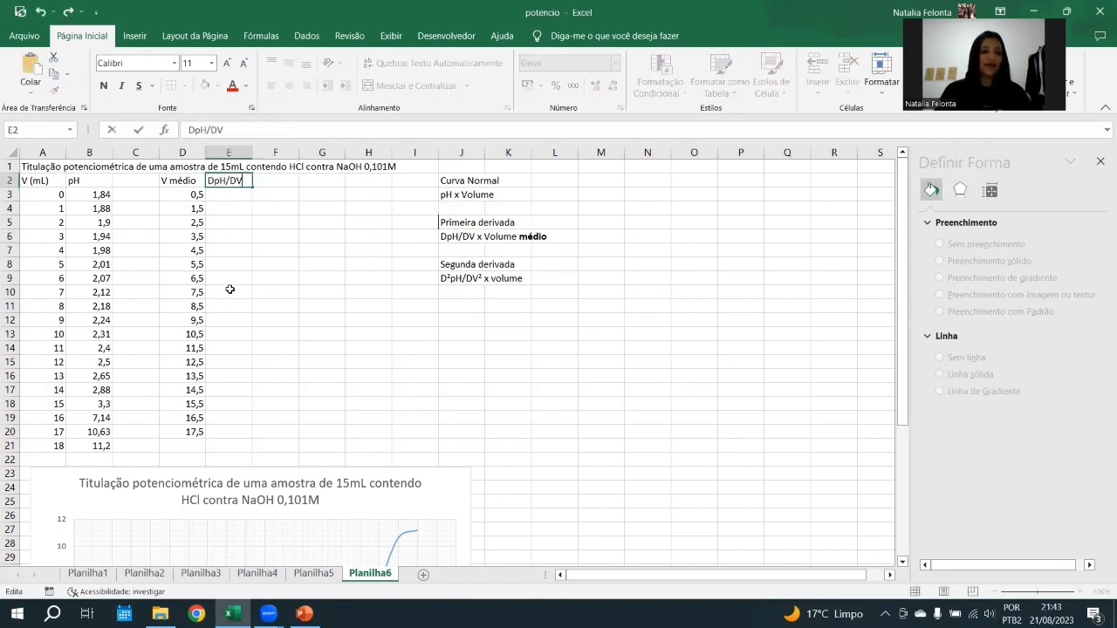
{"action": "left_click", "coordinate": [305, 240]}
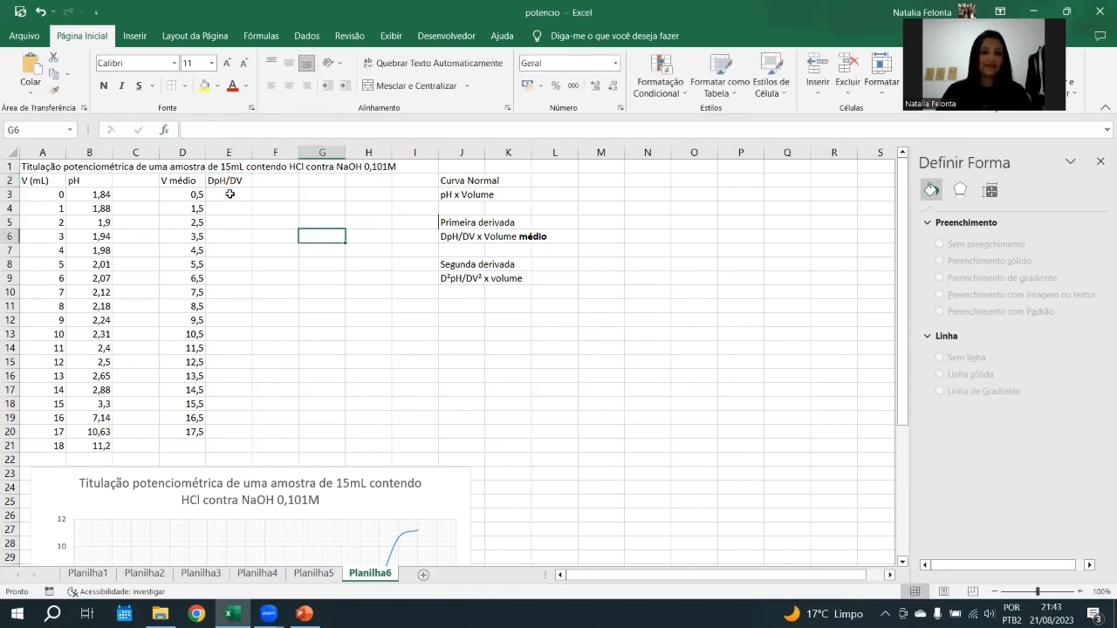
Calculate the first derivative in E3 with =(B4-B3)/(A4-A3)
{"action": "left_click", "coordinate": [230, 194]}
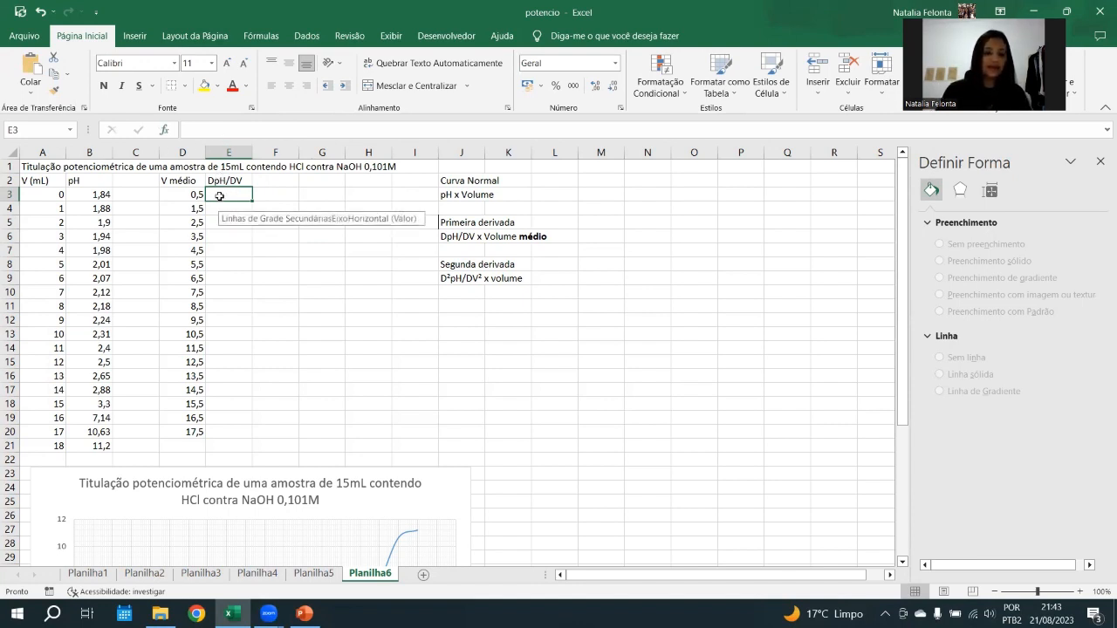
{"action": "type", "text": "=("}
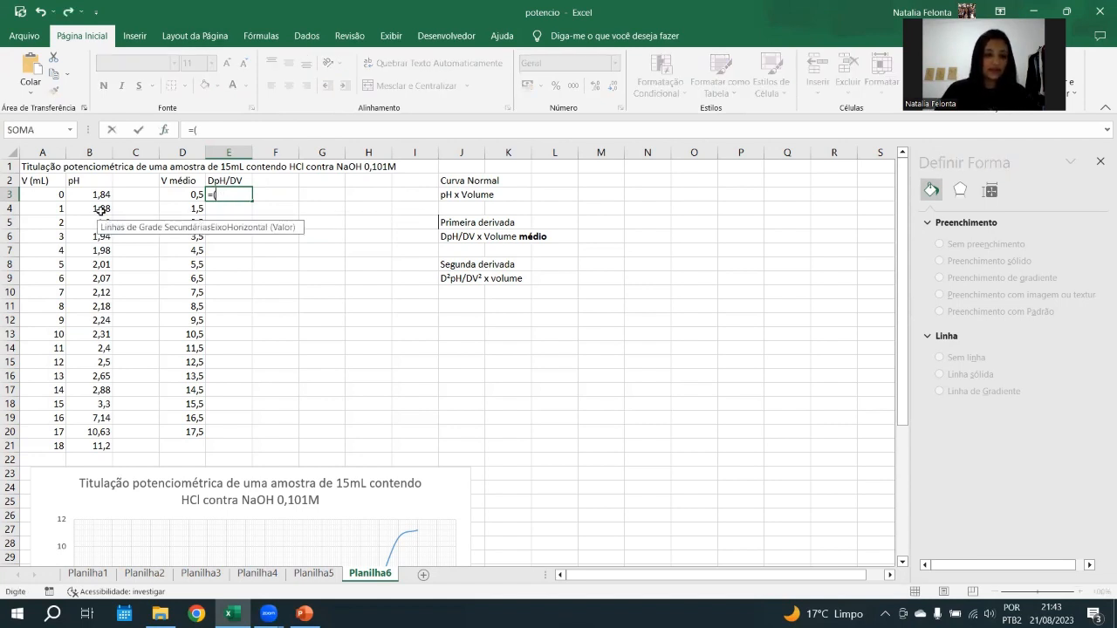
{"action": "left_click", "coordinate": [101, 210]}
{"action": "type", "text": "-"}
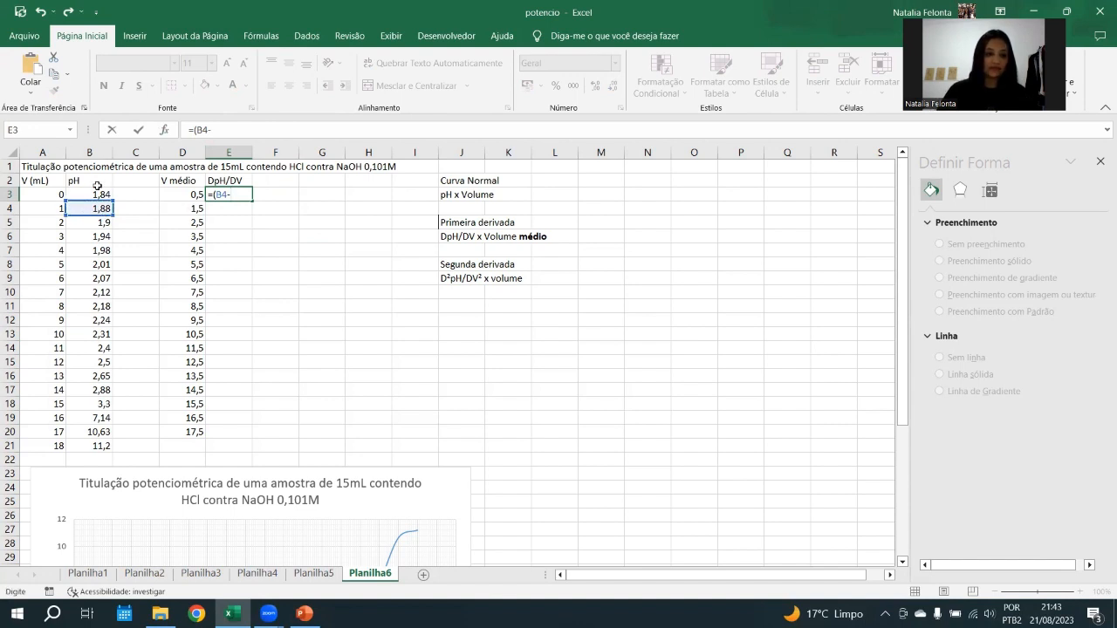
{"action": "left_click", "coordinate": [99, 192]}
{"action": "type", "text": ")/("}
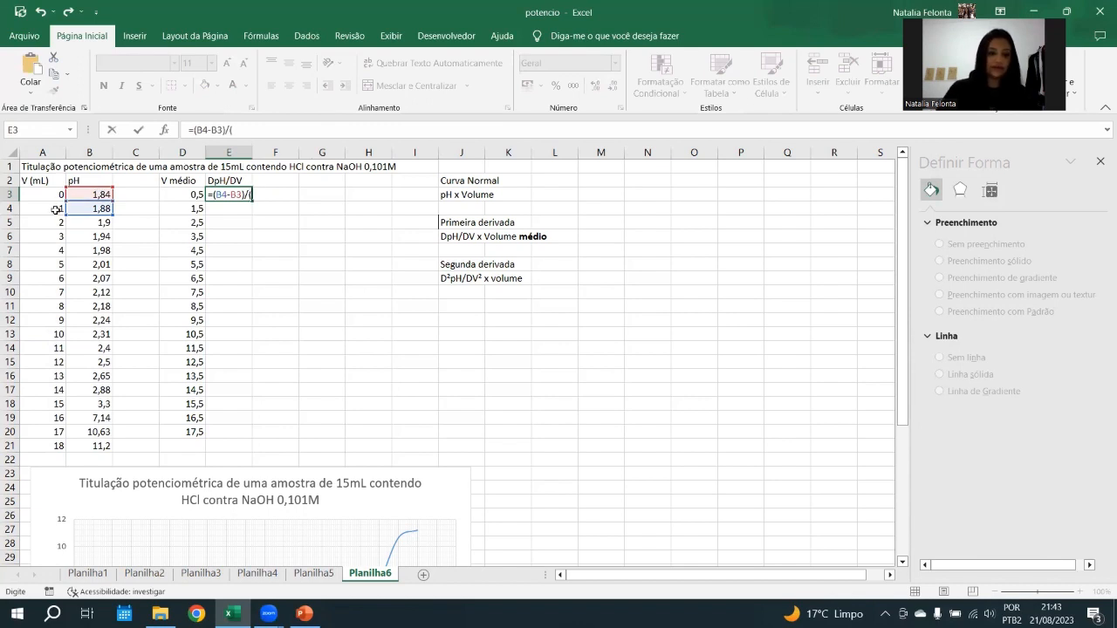
{"action": "left_click", "coordinate": [56, 209]}
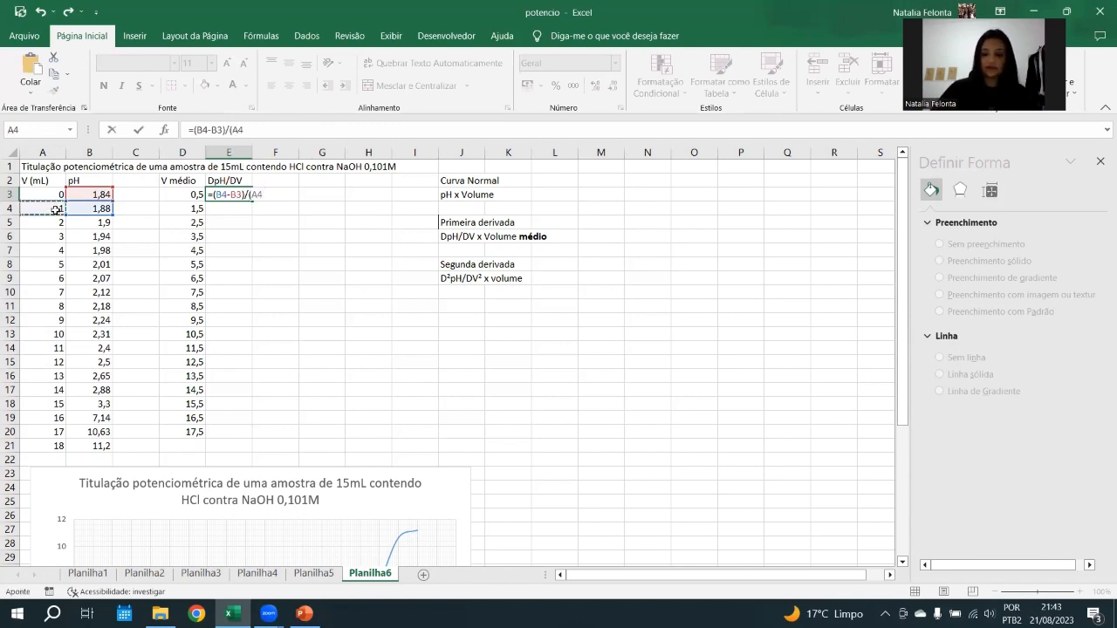
{"action": "type", "text": "-"}
{"action": "left_click", "coordinate": [48, 190]}
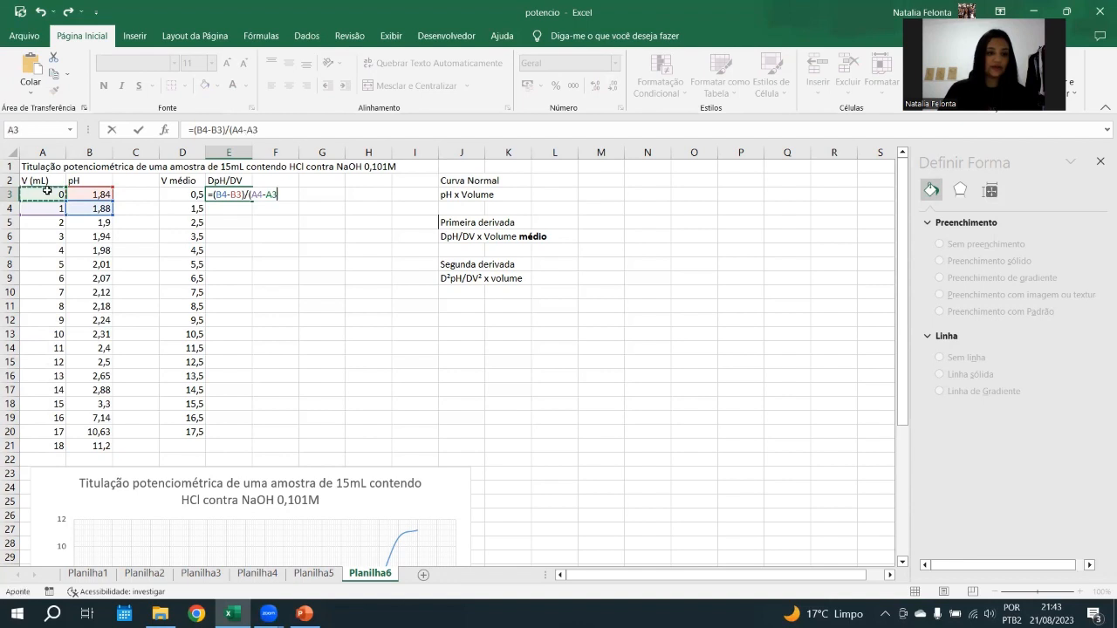
{"action": "type", "text": ")"}
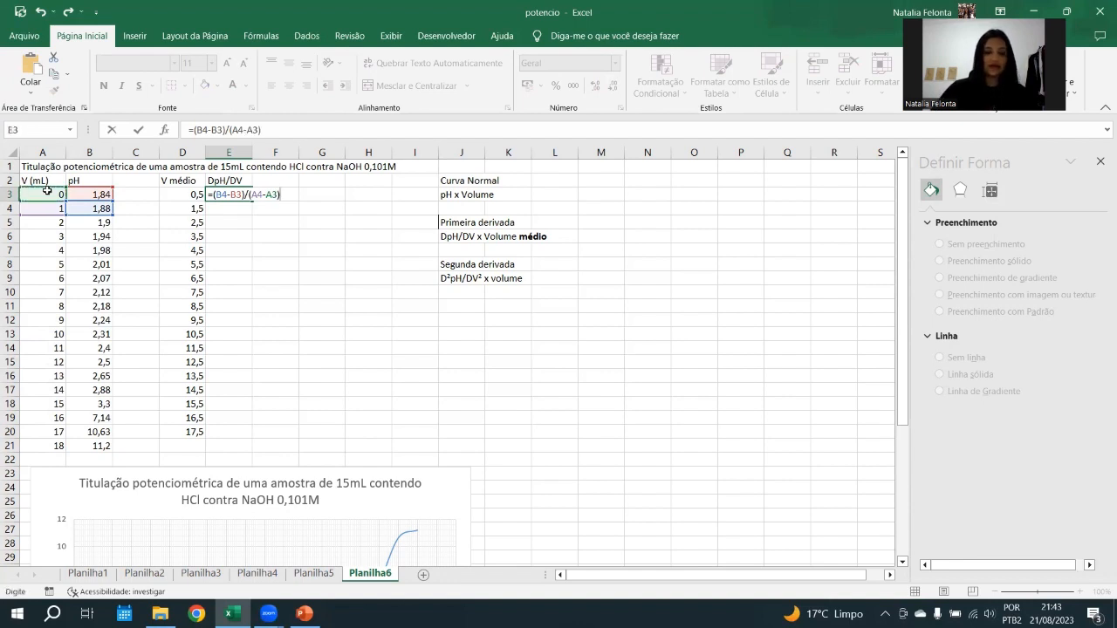
{"action": "key", "text": "Return"}
Fill the E3 derivative formula down to E20
{"action": "left_click", "coordinate": [250, 199]}
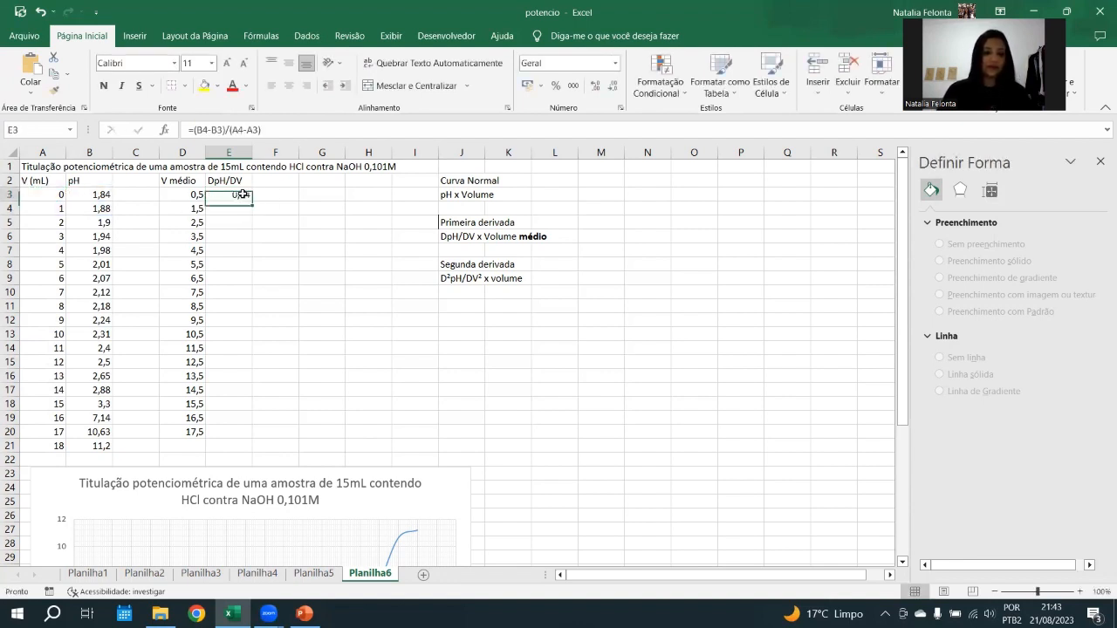
{"action": "left_click_drag", "start_coordinate": [252, 215], "coordinate": [235, 429]}
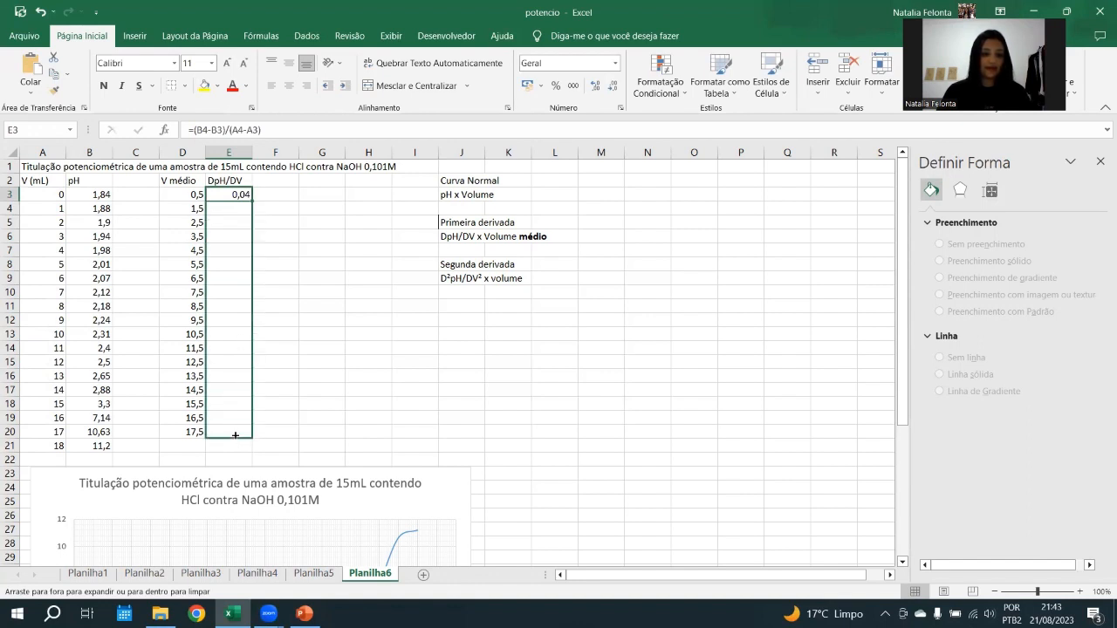
{"action": "left_click", "coordinate": [403, 428]}
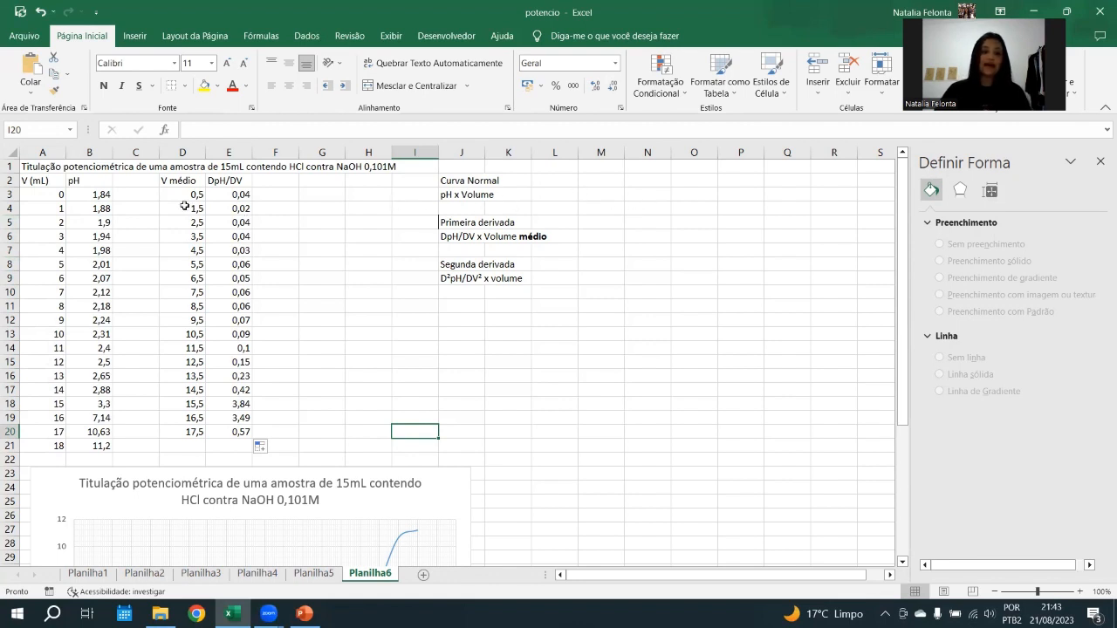
Insert a scatter chart with smooth lines and markers from the average volume and DpH/DV data in D3:E20
{"action": "left_click_drag", "start_coordinate": [172, 193], "coordinate": [240, 431]}
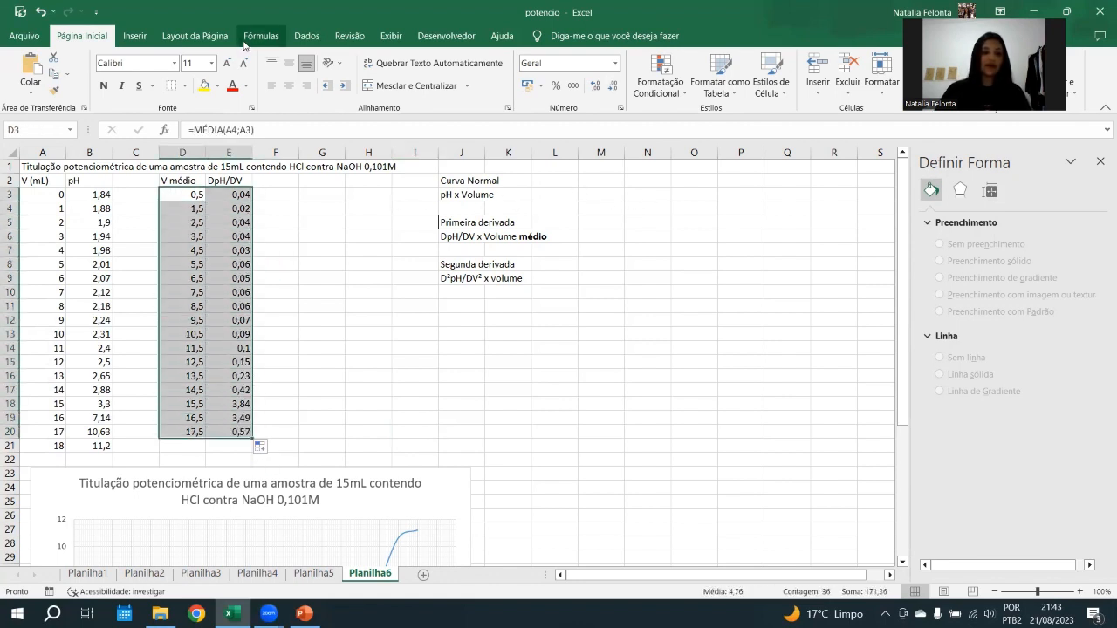
{"action": "left_click", "coordinate": [135, 36]}
{"action": "left_click", "coordinate": [530, 94]}
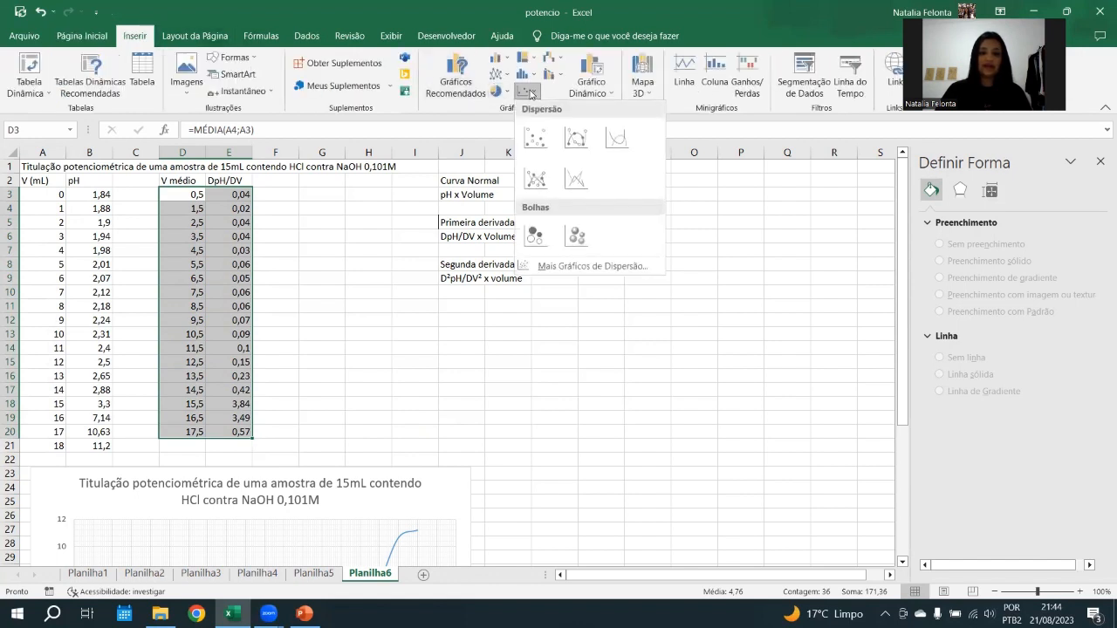
{"action": "left_click", "coordinate": [574, 136]}
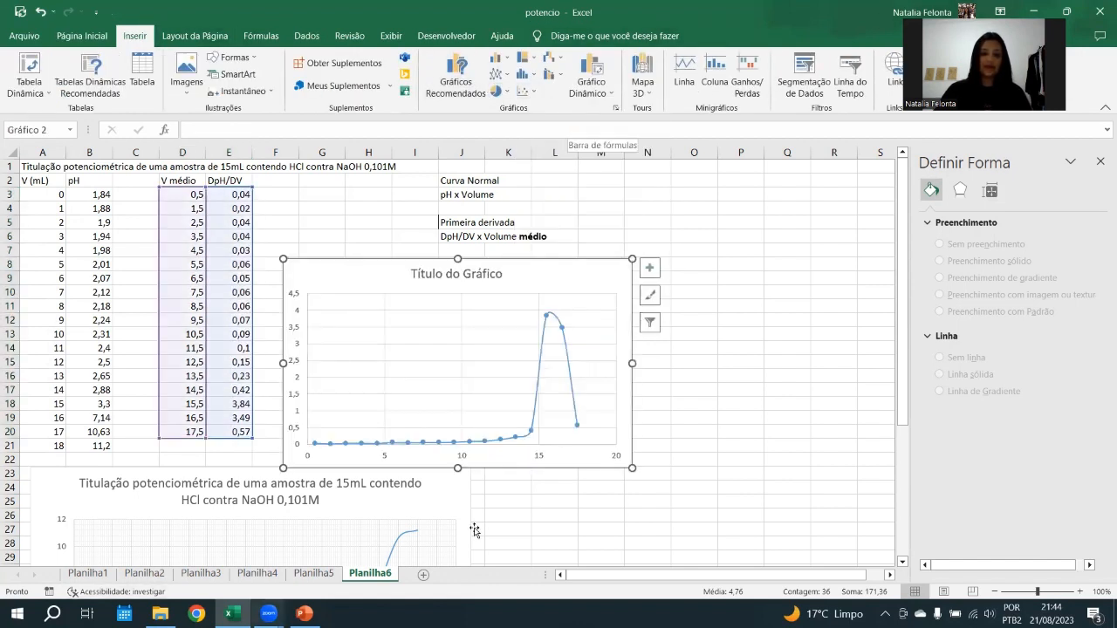
Add axis titles and the secondary horizontal and vertical gridlines to the first-derivative chart
{"action": "left_click", "coordinate": [649, 268]}
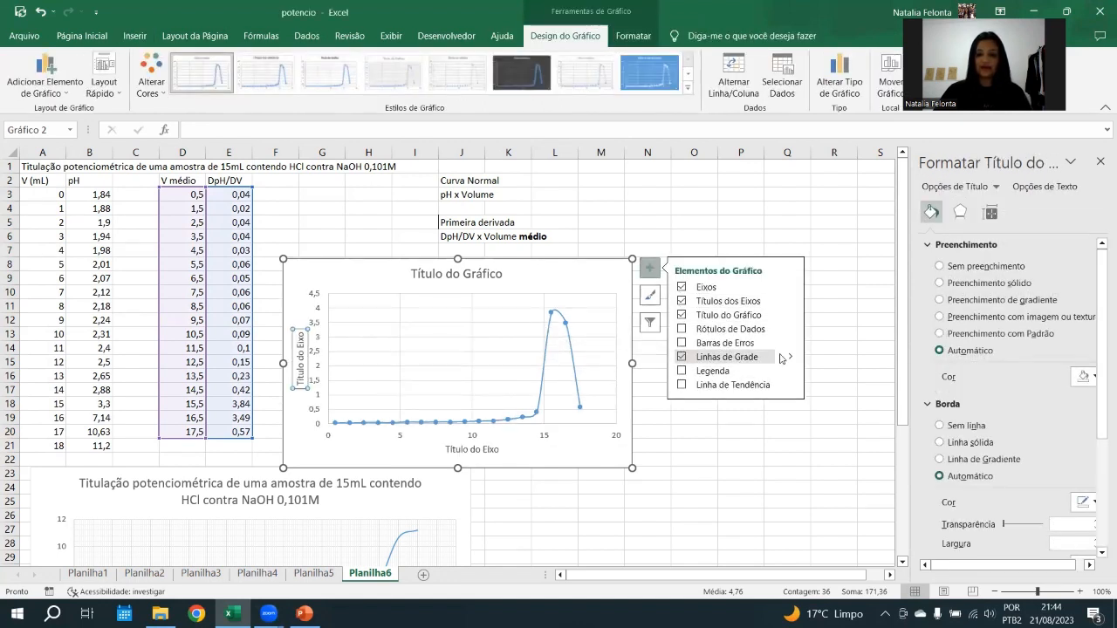
{"action": "mouse_move", "coordinate": [790, 357]}
{"action": "left_click", "coordinate": [865, 388]}
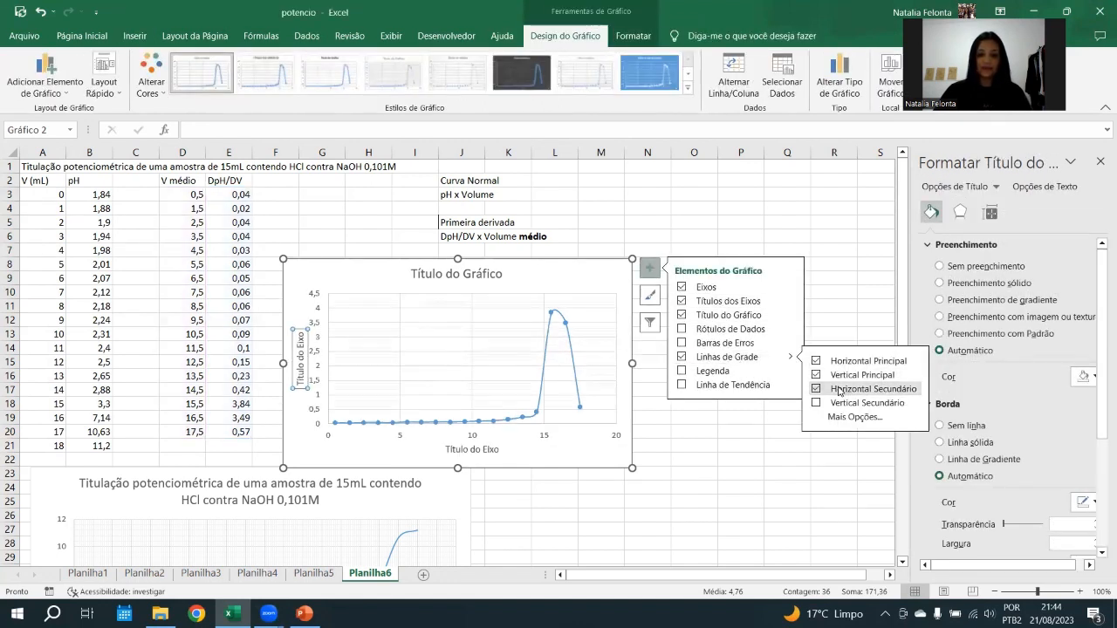
{"action": "left_click", "coordinate": [864, 403]}
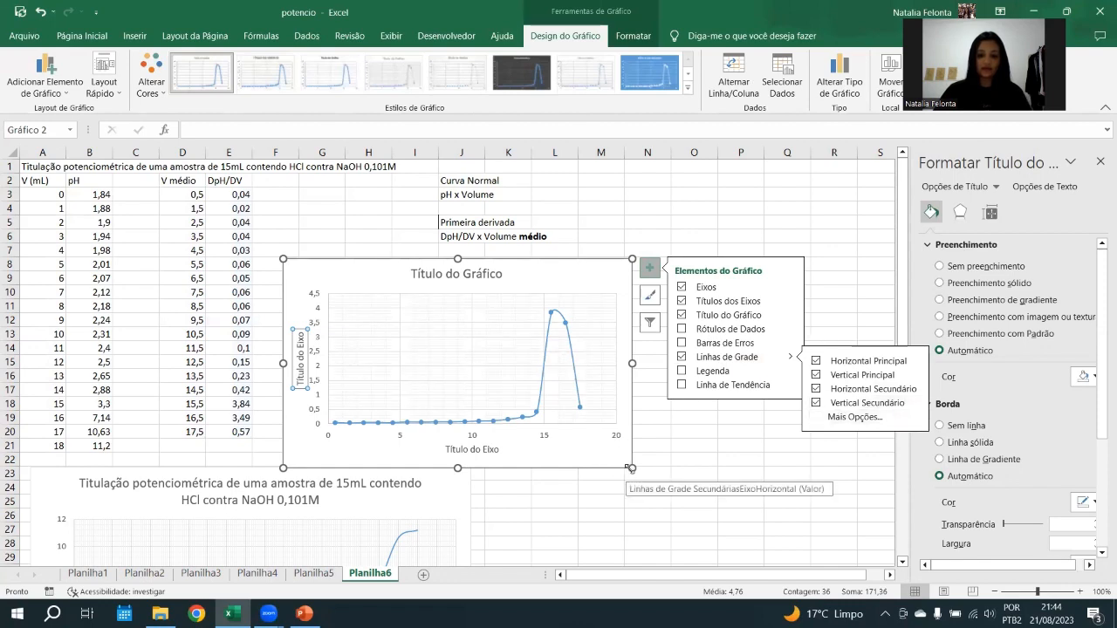
Enlarge the first-derivative chart so it extends to about column O and row 26
{"action": "left_click_drag", "start_coordinate": [632, 468], "coordinate": [696, 503]}
{"action": "scroll", "coordinate": [668, 458], "scroll_direction": "down", "scroll_amount": 2}
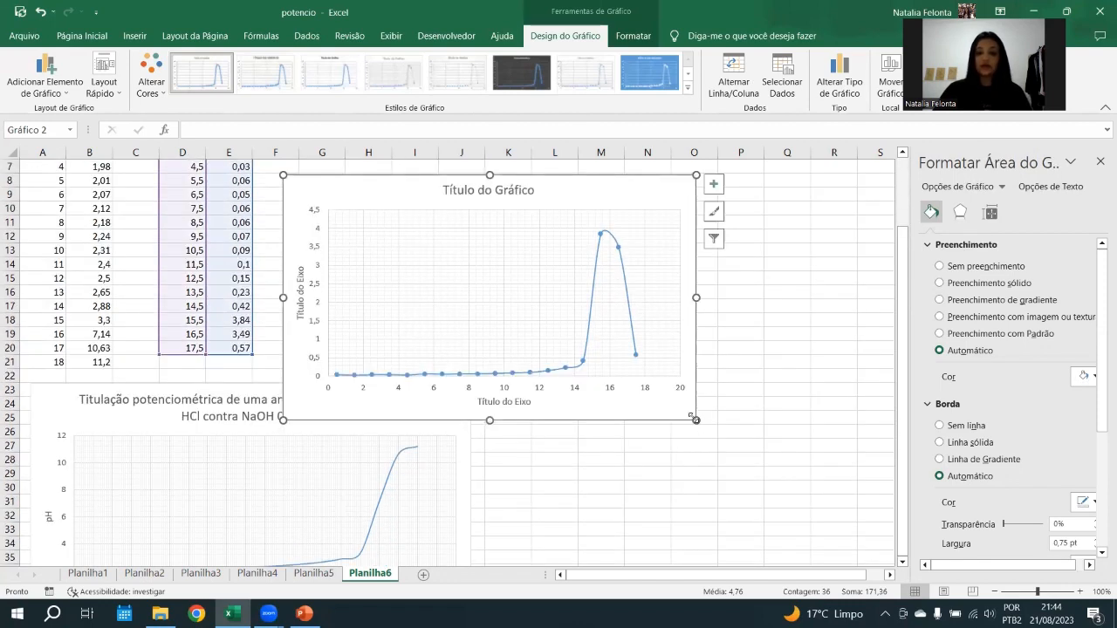
{"action": "left_click_drag", "start_coordinate": [696, 420], "coordinate": [720, 429]}
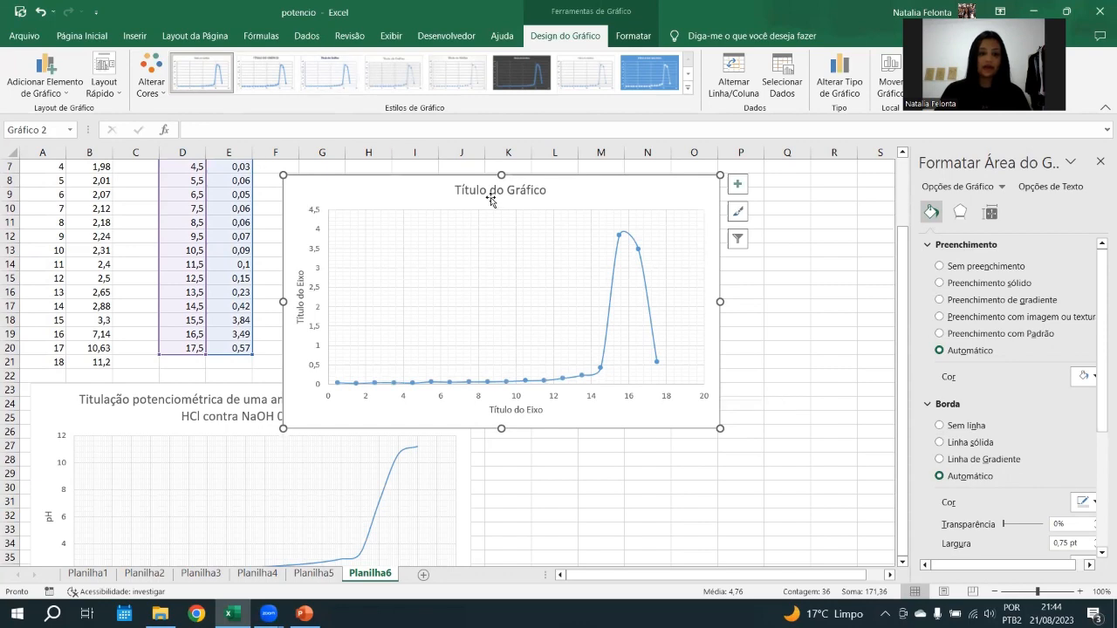
Copy the titration chart's title, "Titulação potenciométrica de uma amostra de 15mL contendo HCl contra NaOH 0,101M", into the first-derivative chart's title
{"action": "left_click", "coordinate": [146, 400]}
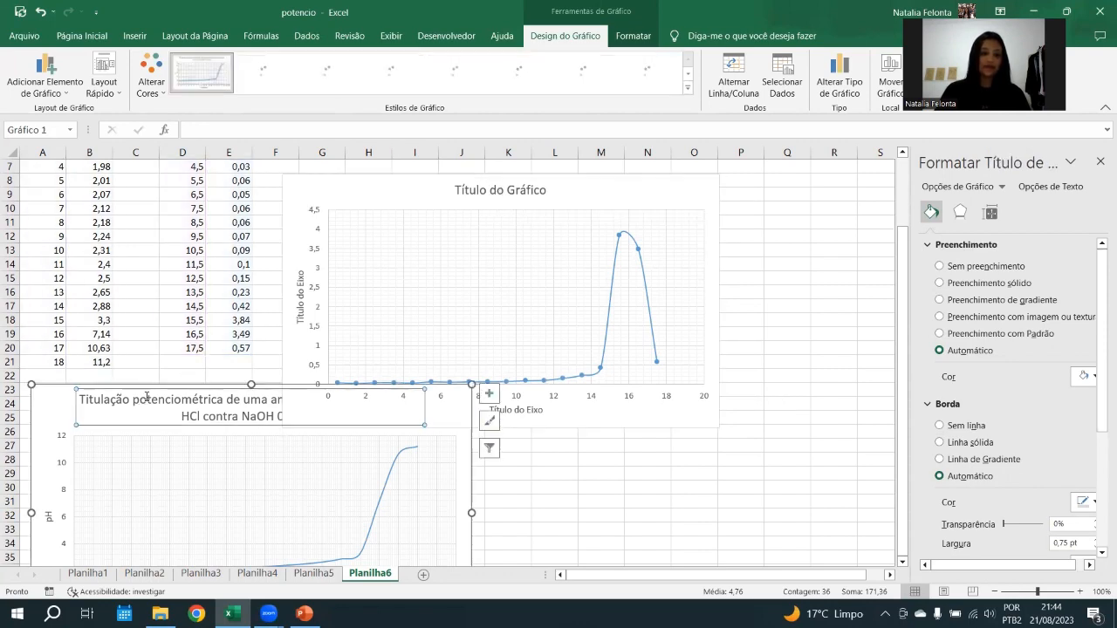
{"action": "double_click", "coordinate": [146, 400]}
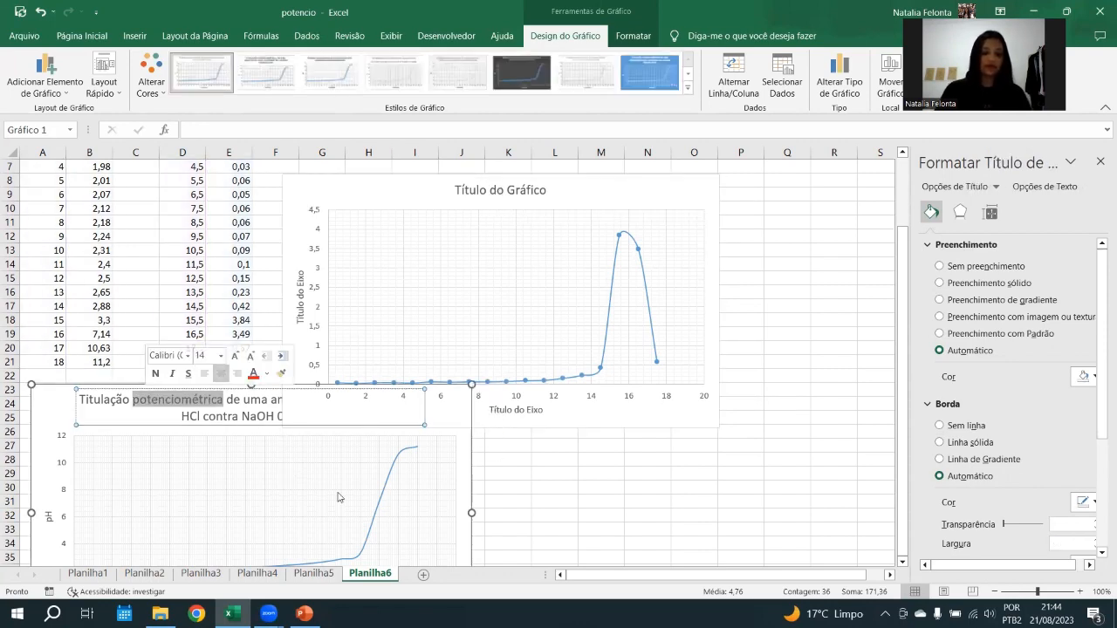
{"action": "double_click", "coordinate": [257, 419]}
{"action": "triple_click", "coordinate": [257, 426]}
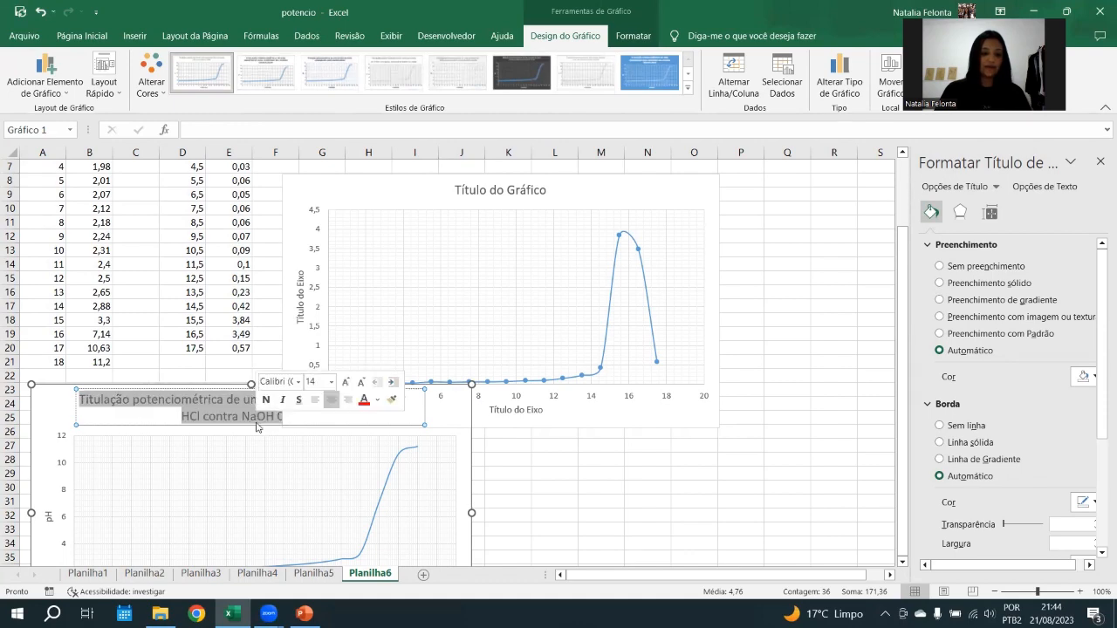
{"action": "left_click", "coordinate": [503, 191]}
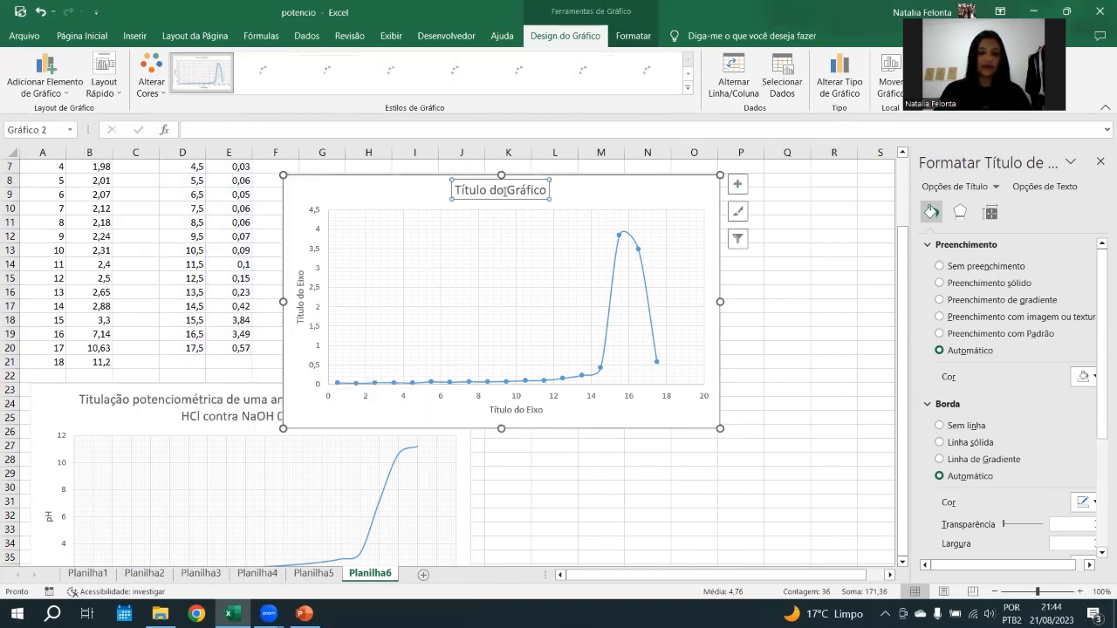
{"action": "double_click", "coordinate": [504, 191]}
{"action": "triple_click", "coordinate": [504, 192]}
{"action": "type", "text": "Titulação potenciométrica de uma amostra de 15mL contendo HCl contra NaOH 0,101M"}
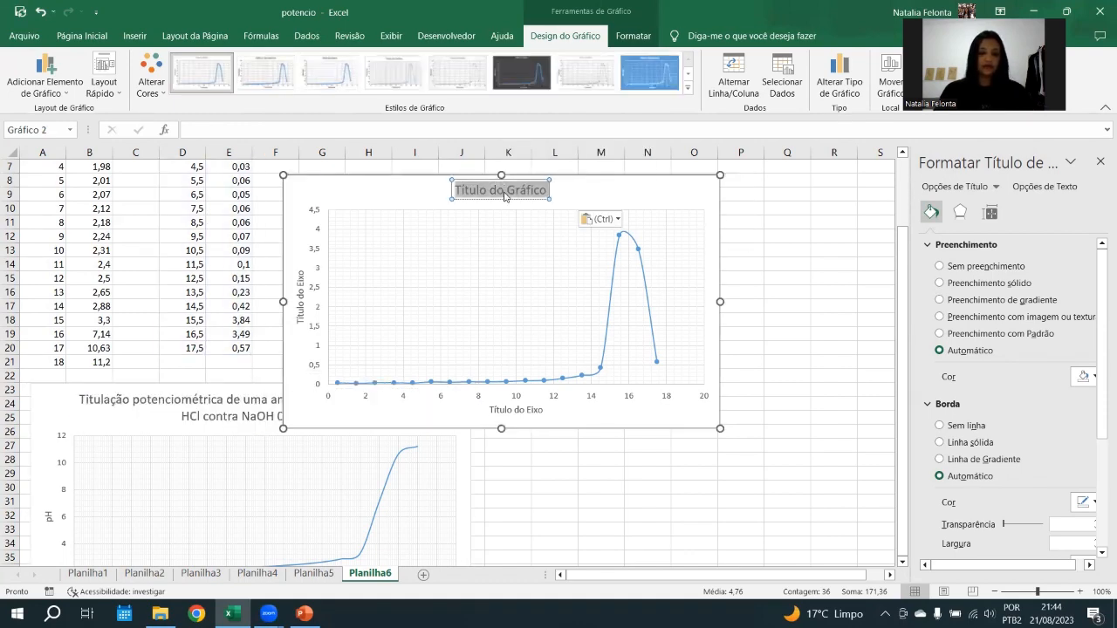
Set the first-derivative chart's vertical axis title to "DpH/DV", copied from cell E2
{"action": "left_click", "coordinate": [303, 305]}
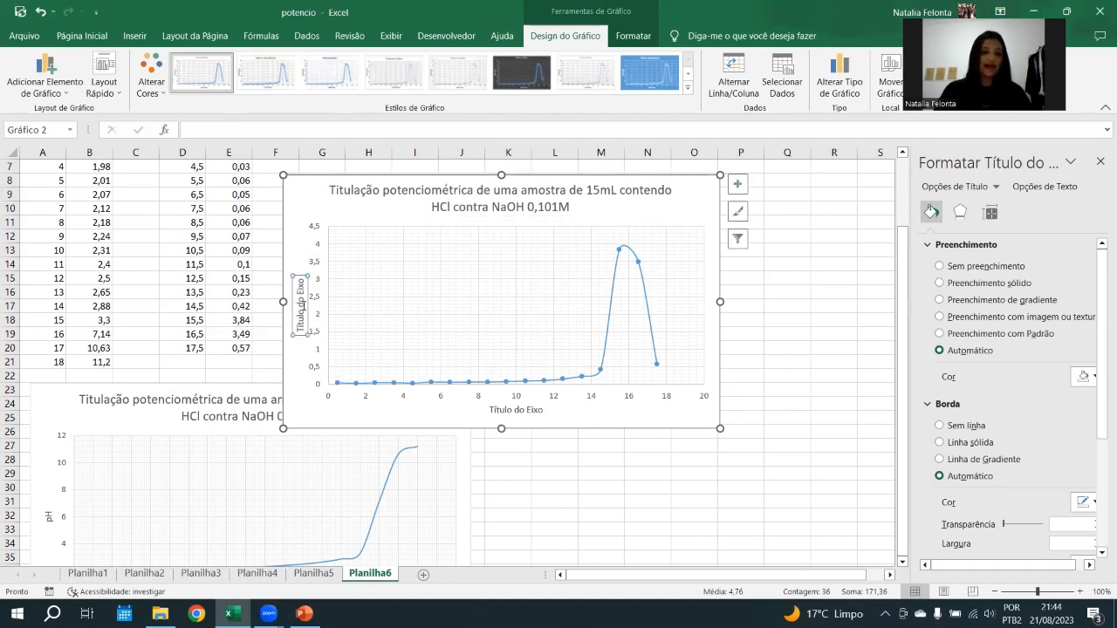
{"action": "scroll", "coordinate": [134, 246], "scroll_direction": "up", "scroll_amount": 2}
{"action": "double_click", "coordinate": [237, 179]}
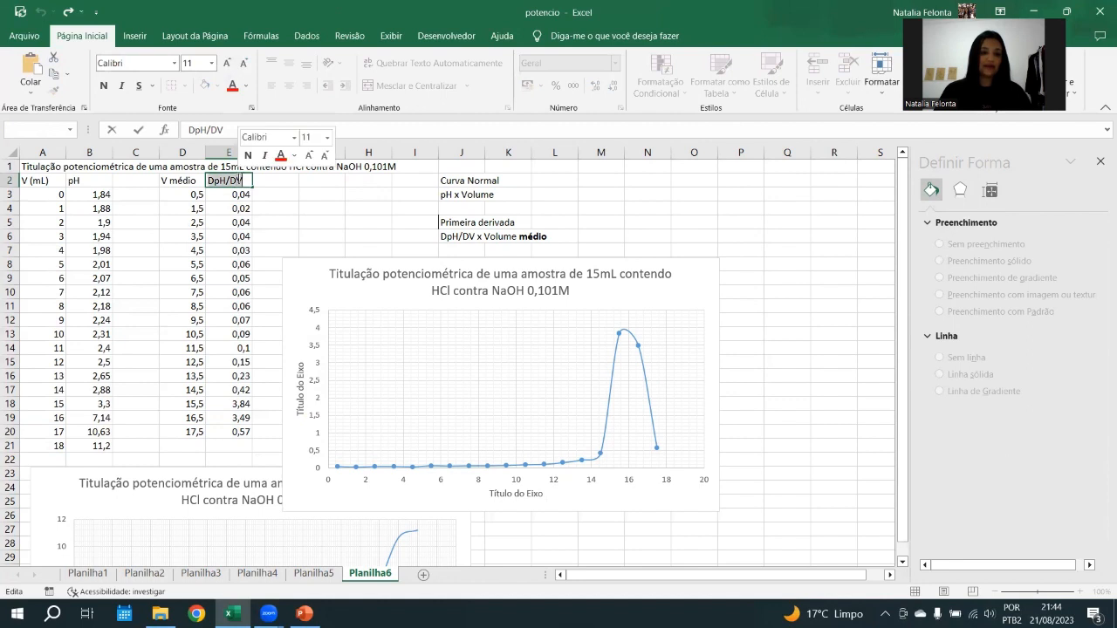
{"action": "left_click", "coordinate": [300, 397]}
{"action": "left_click", "coordinate": [300, 397]}
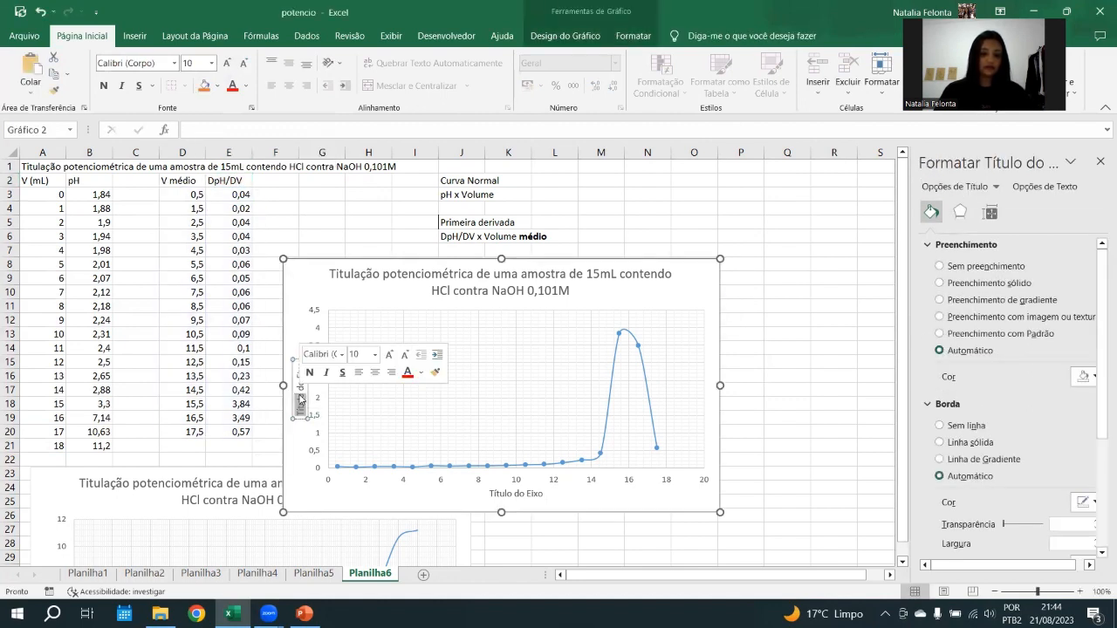
{"action": "triple_click", "coordinate": [300, 388]}
{"action": "type", "text": "DpH/DV"}
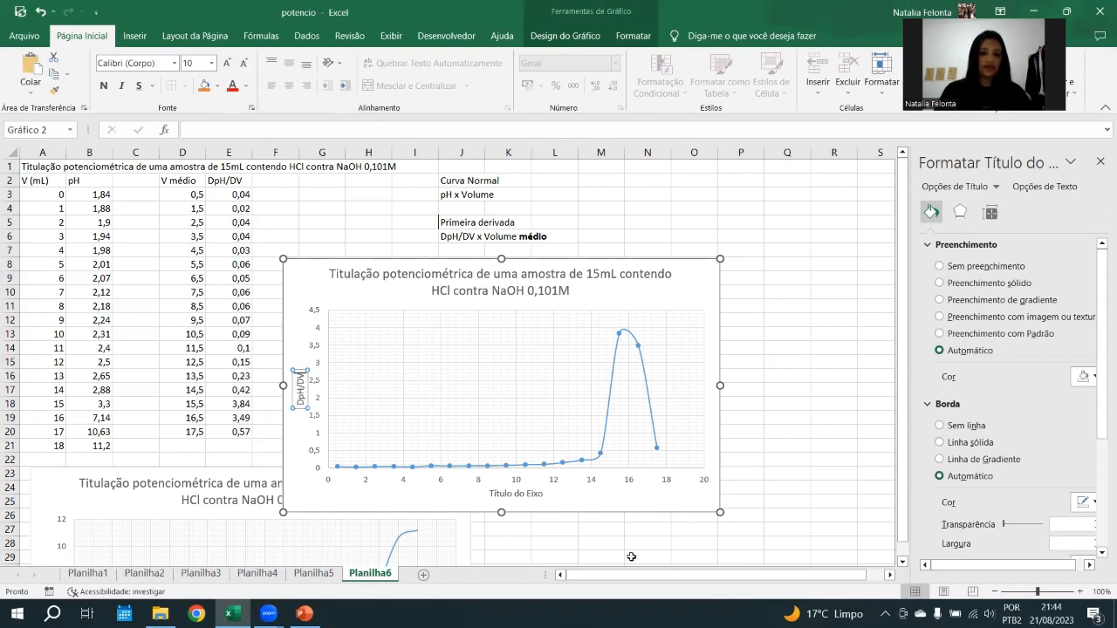
Set the first-derivative chart's horizontal axis title to "V médio NaOH (mL)"
{"action": "left_click", "coordinate": [522, 495]}
{"action": "triple_click", "coordinate": [522, 494]}
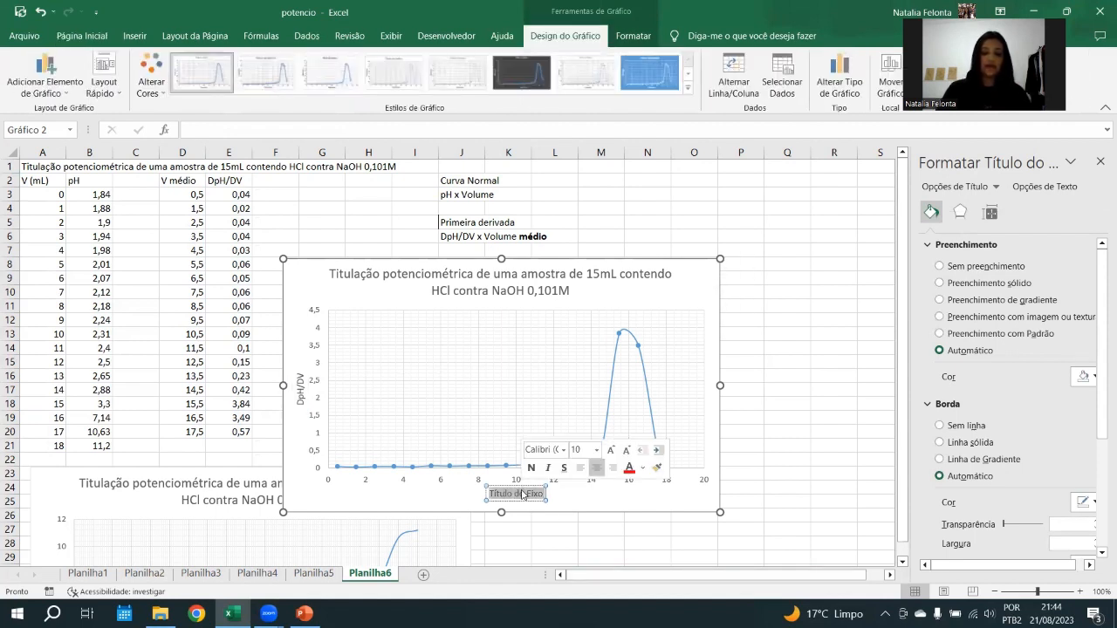
{"action": "key", "text": "BackSpace"}
{"action": "type", "text": "V m"}
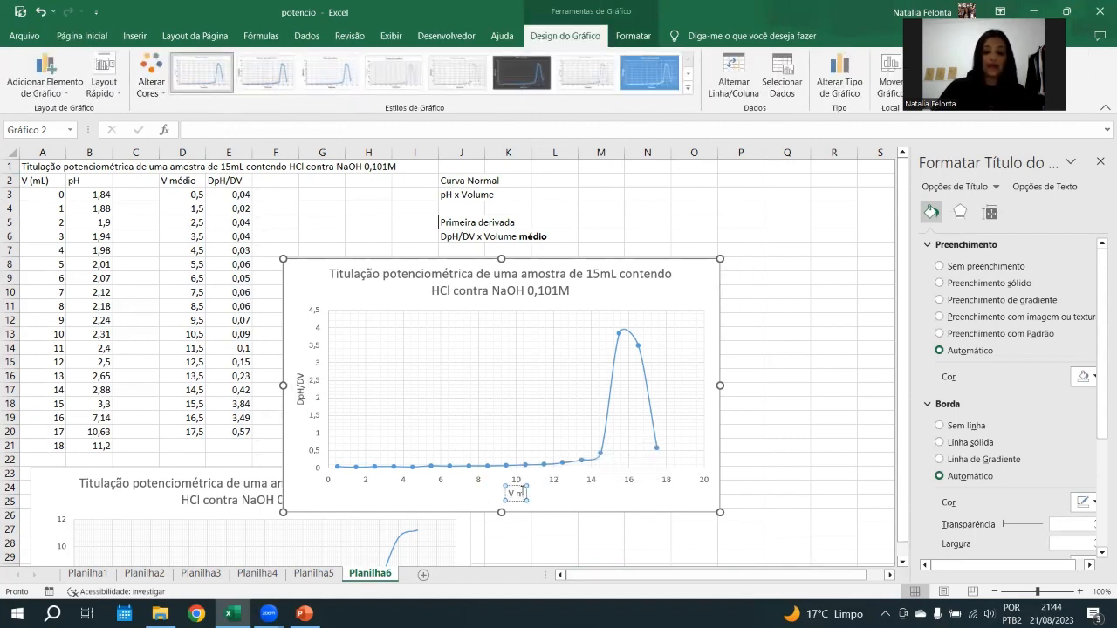
{"action": "type", "text": "édio N"}
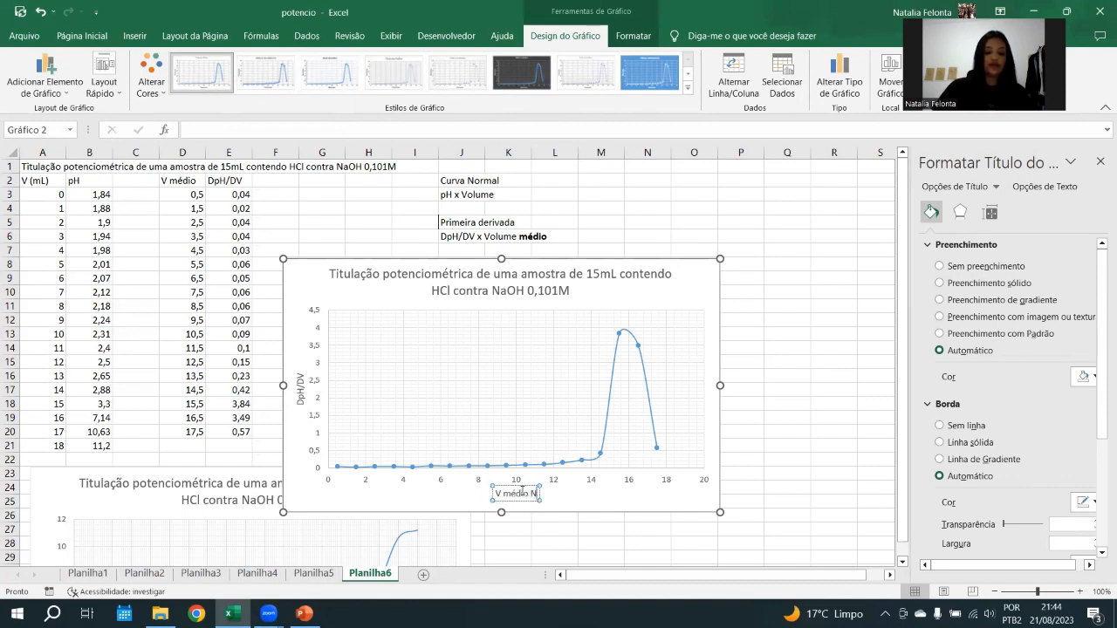
{"action": "type", "text": "aOH (mL)"}
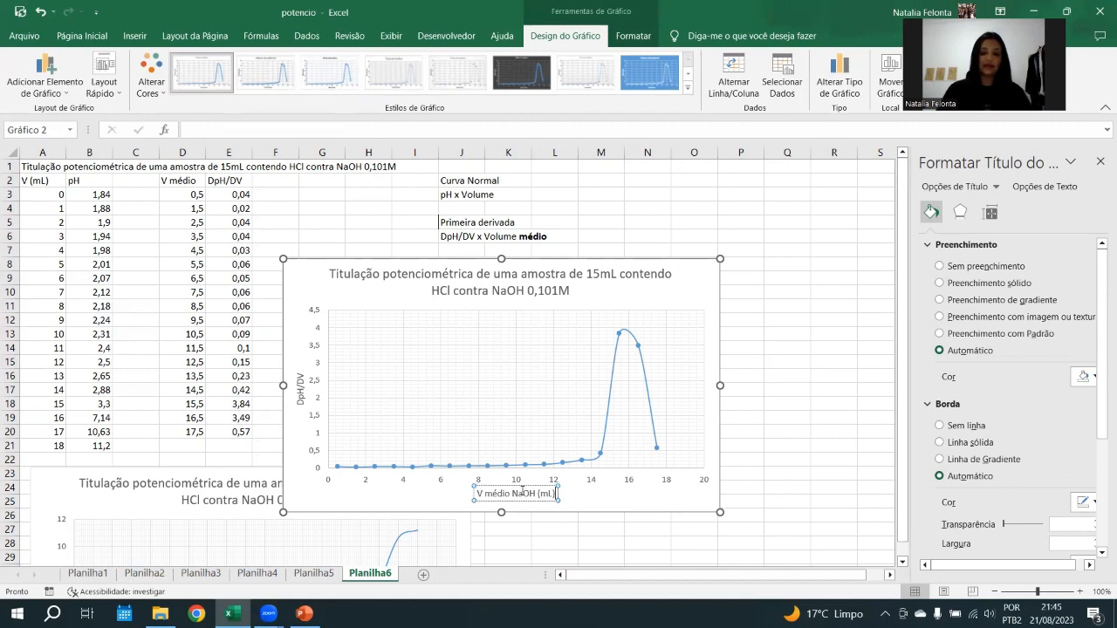
Remove the data markers from the first-derivative curve and slightly enlarge the chart
{"action": "left_click", "coordinate": [617, 335]}
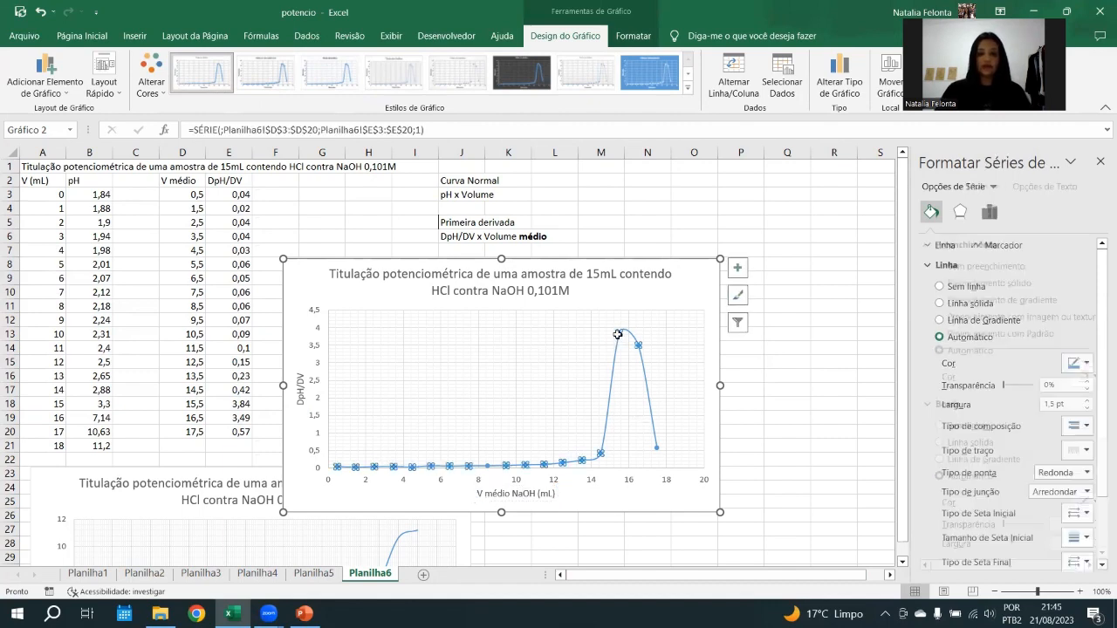
{"action": "left_click", "coordinate": [1021, 245]}
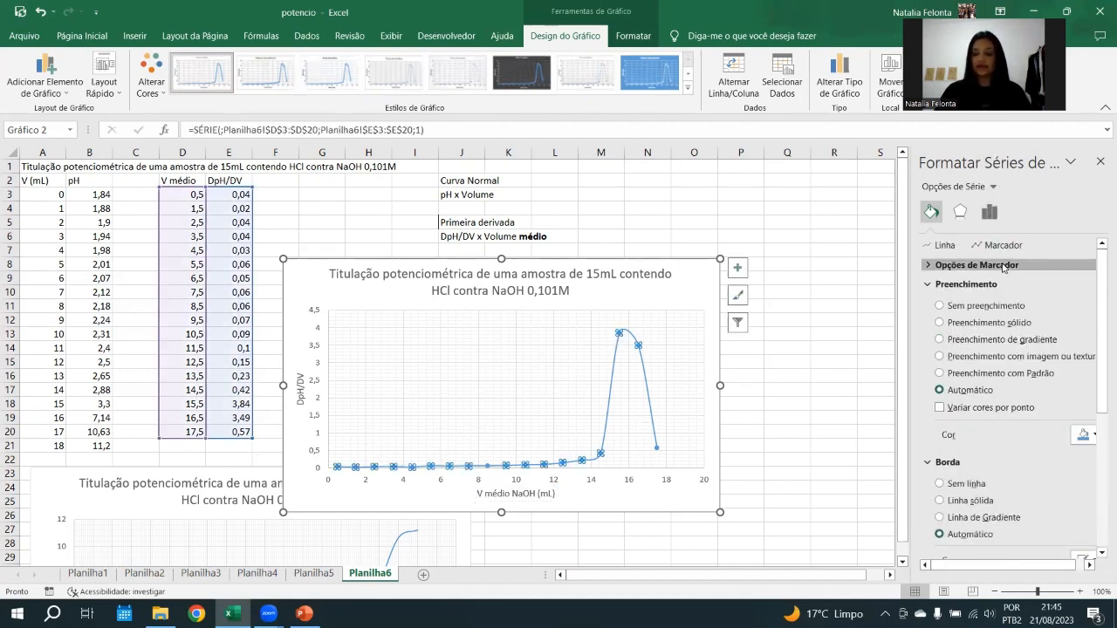
{"action": "left_click", "coordinate": [977, 265]}
{"action": "left_click", "coordinate": [940, 302]}
{"action": "left_click", "coordinate": [684, 367]}
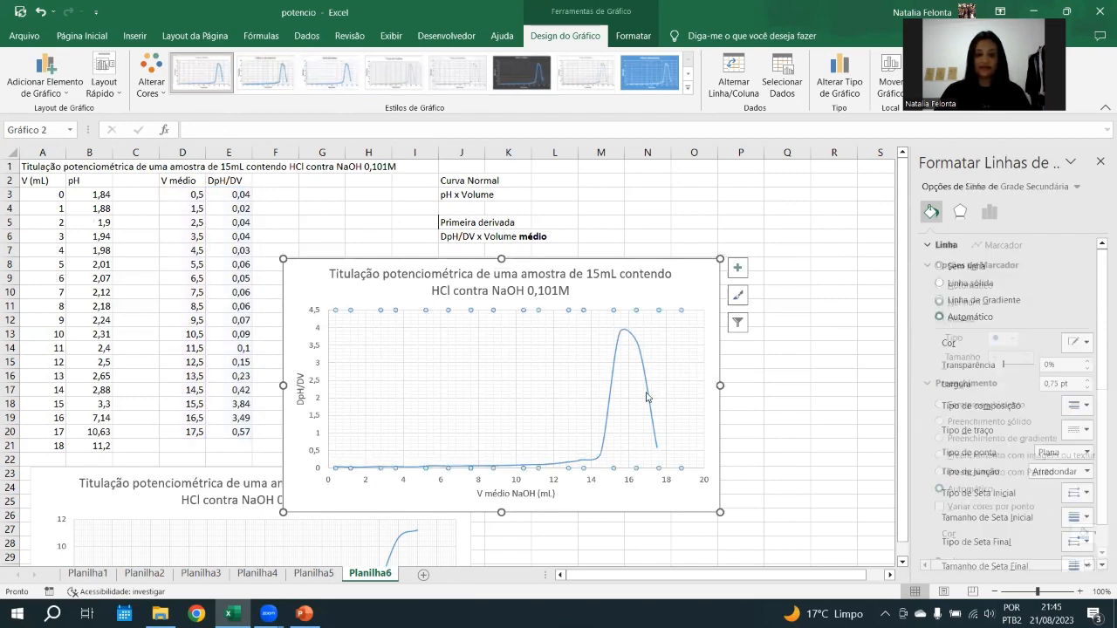
{"action": "left_click_drag", "start_coordinate": [720, 259], "coordinate": [729, 251]}
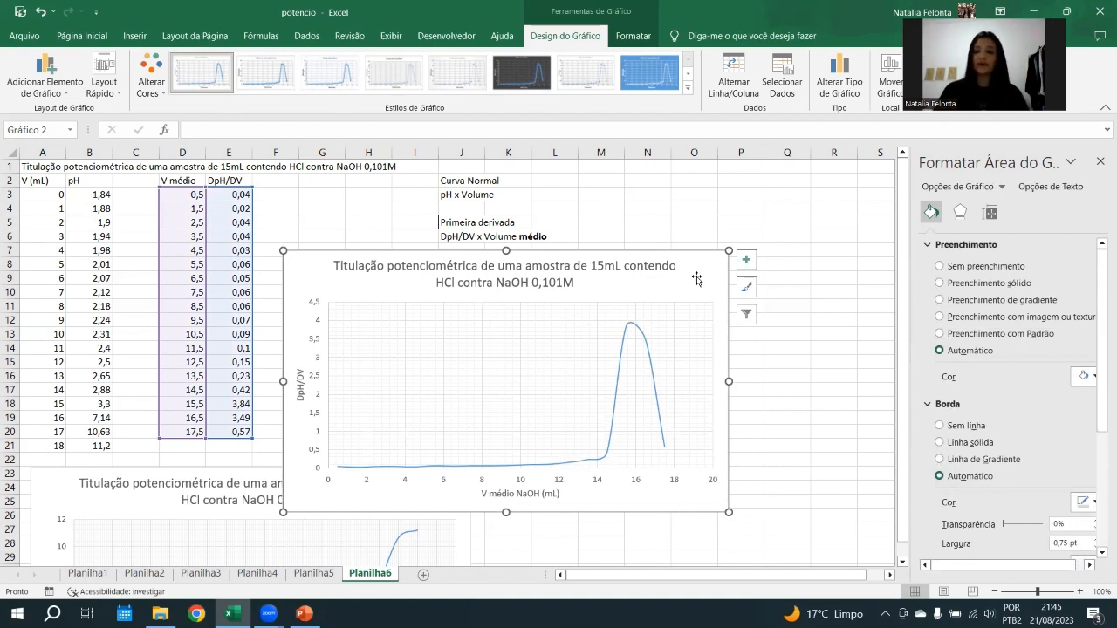
Set the first-derivative chart's horizontal axis units to 1,0 major and 0,1 minor
{"action": "left_click", "coordinate": [998, 188]}
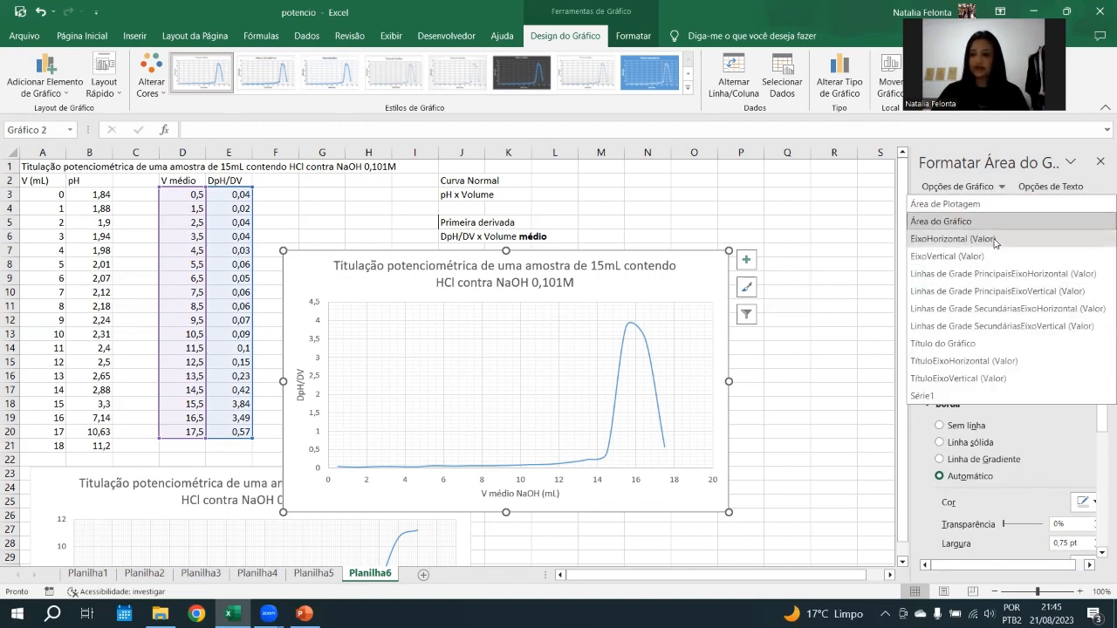
{"action": "left_click", "coordinate": [995, 240]}
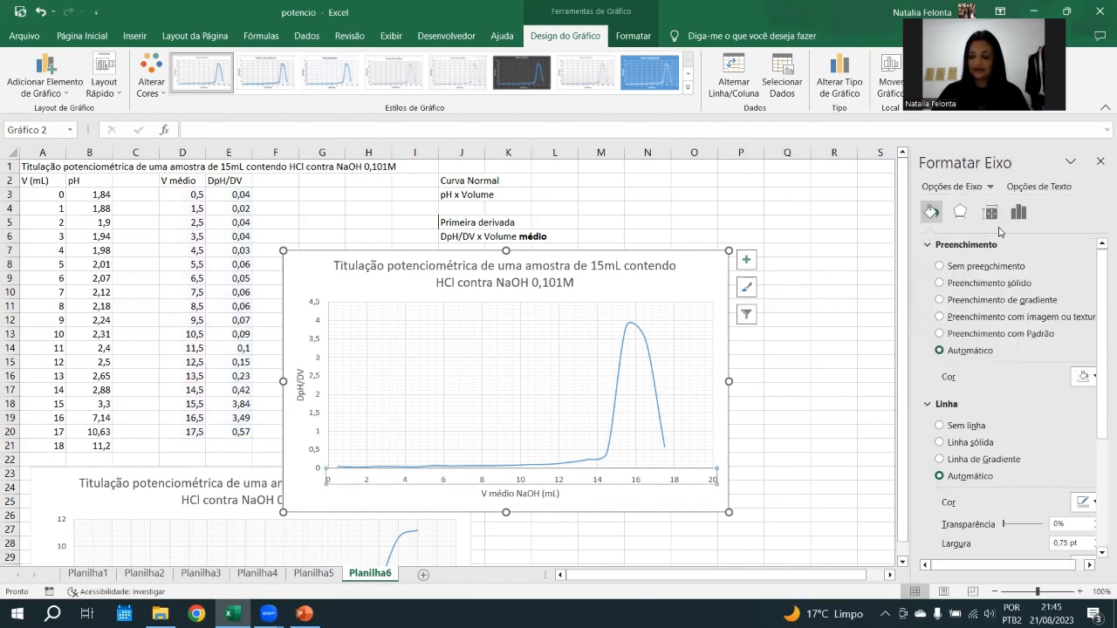
{"action": "left_click", "coordinate": [1019, 212]}
{"action": "left_click", "coordinate": [1003, 244]}
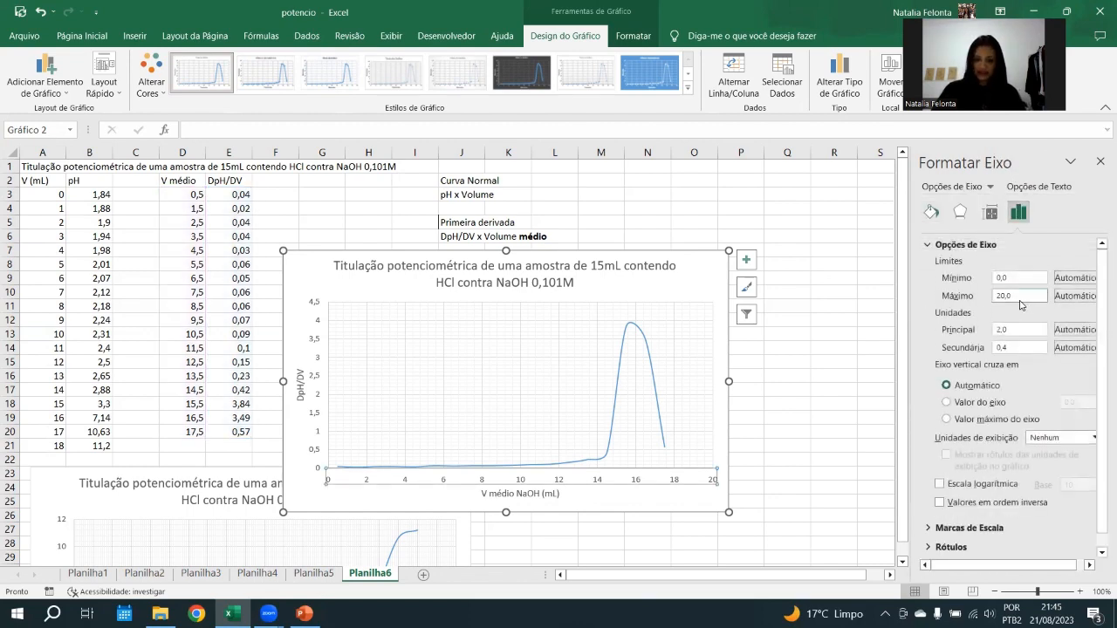
{"action": "key", "text": "Tab"}
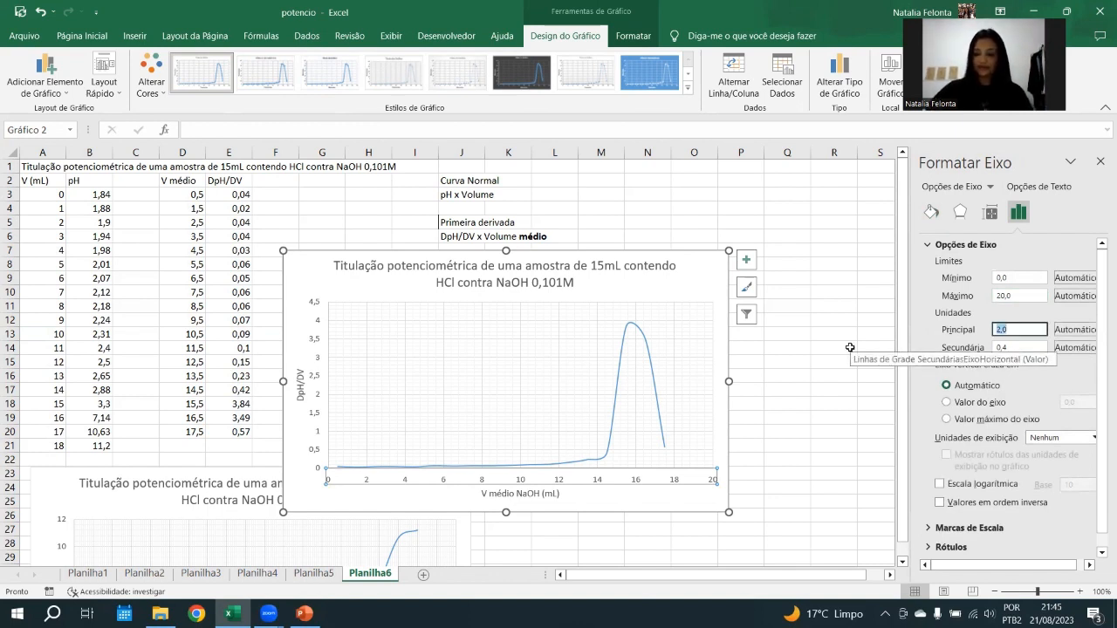
{"action": "type", "text": "1"}
{"action": "left_click", "coordinate": [1019, 347]}
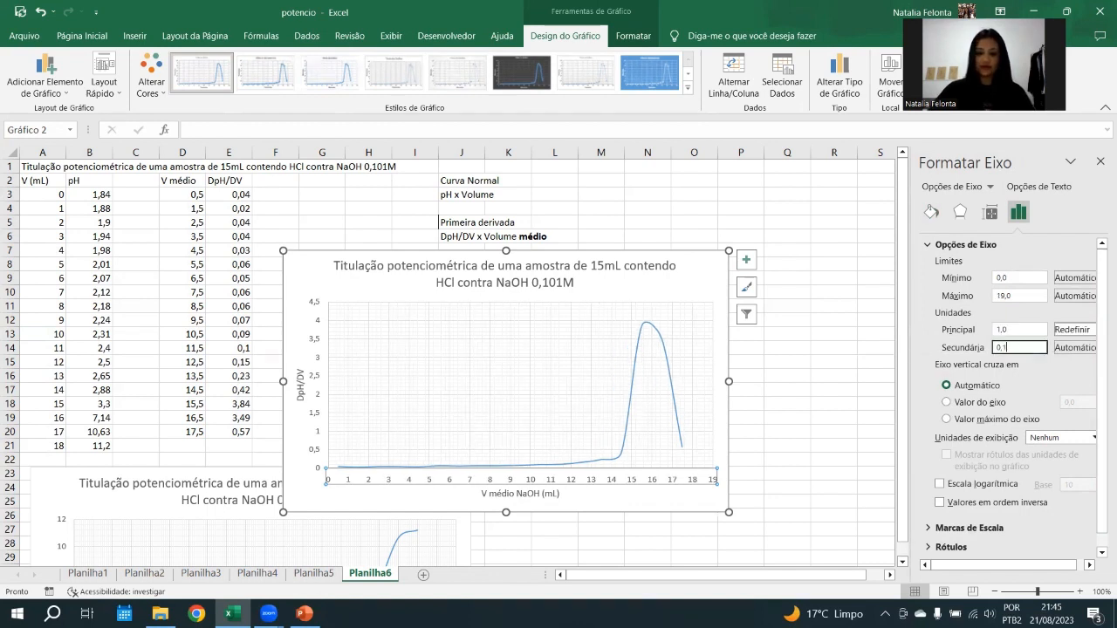
{"action": "key", "text": "Return"}
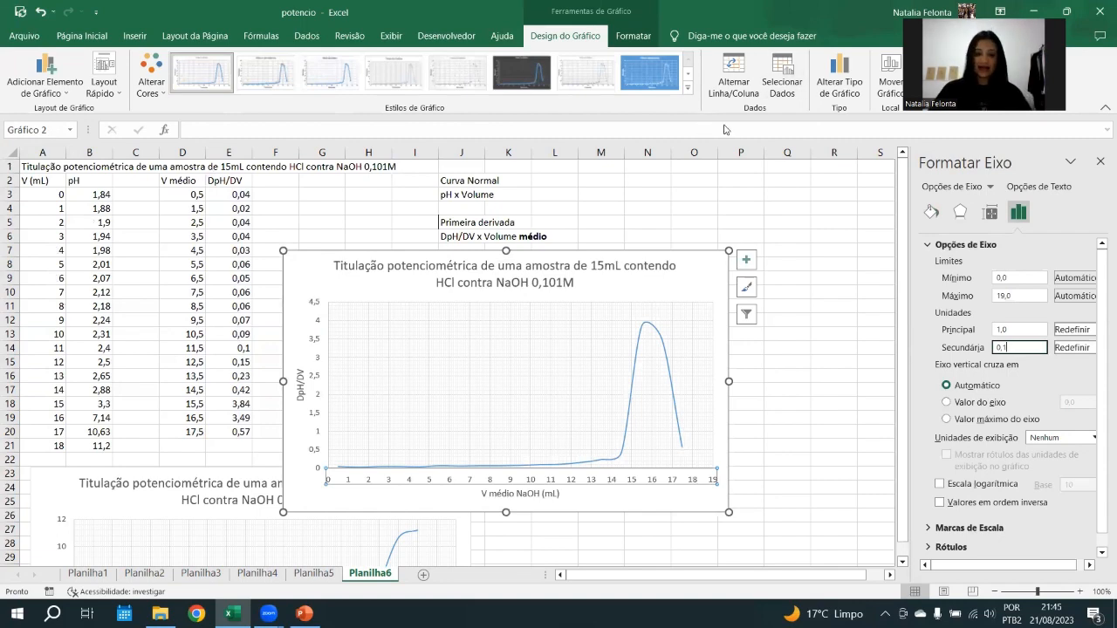
Move the first-derivative chart directly below the normal titration chart, starting at about row 42 in column A
{"action": "scroll", "coordinate": [707, 266], "scroll_direction": "down", "scroll_amount": 3}
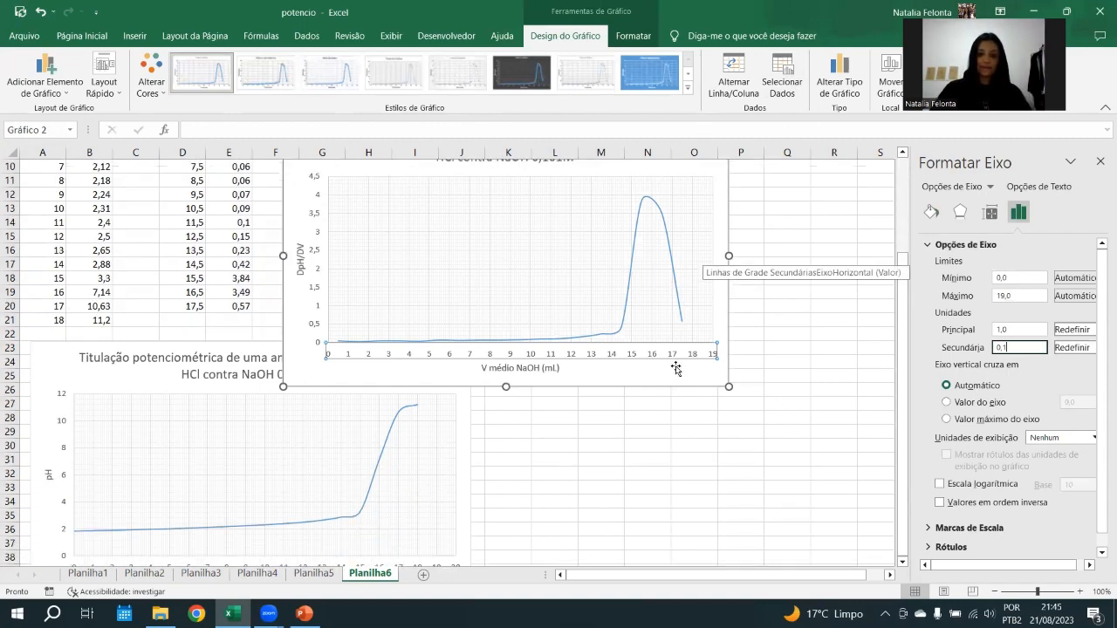
{"action": "left_click", "coordinate": [643, 367]}
{"action": "left_click_drag", "start_coordinate": [630, 374], "coordinate": [629, 513]}
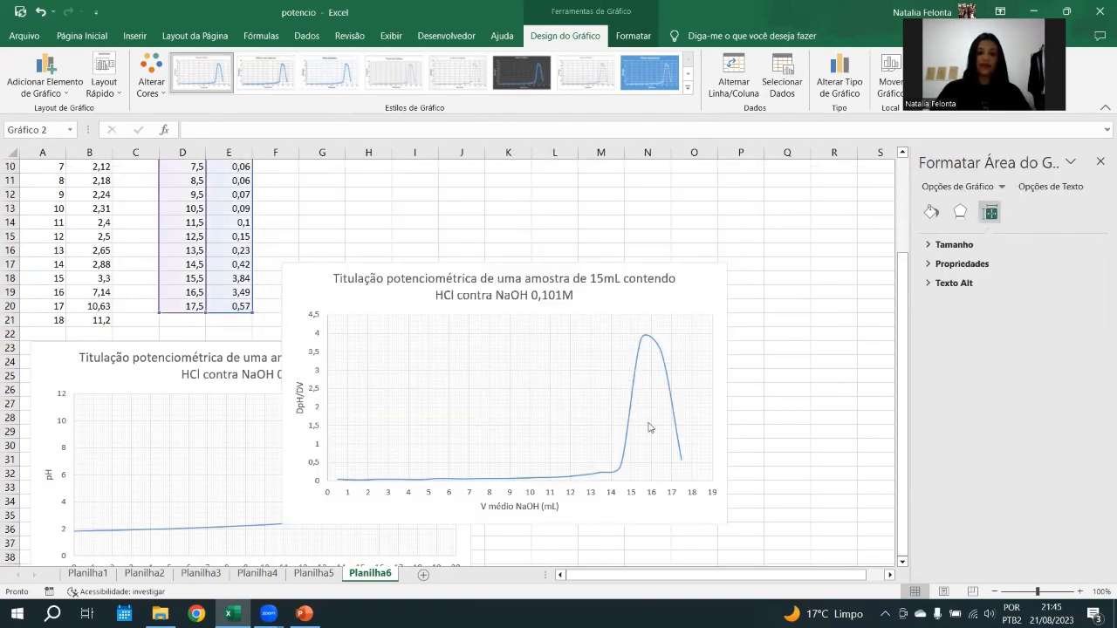
{"action": "scroll", "coordinate": [657, 332], "scroll_direction": "down", "scroll_amount": 6}
{"action": "left_click_drag", "start_coordinate": [624, 264], "coordinate": [370, 593]}
{"action": "scroll", "coordinate": [603, 239], "scroll_direction": "down", "scroll_amount": 2}
{"action": "left_click_drag", "start_coordinate": [604, 175], "coordinate": [346, 515]}
{"action": "left_click", "coordinate": [644, 457]}
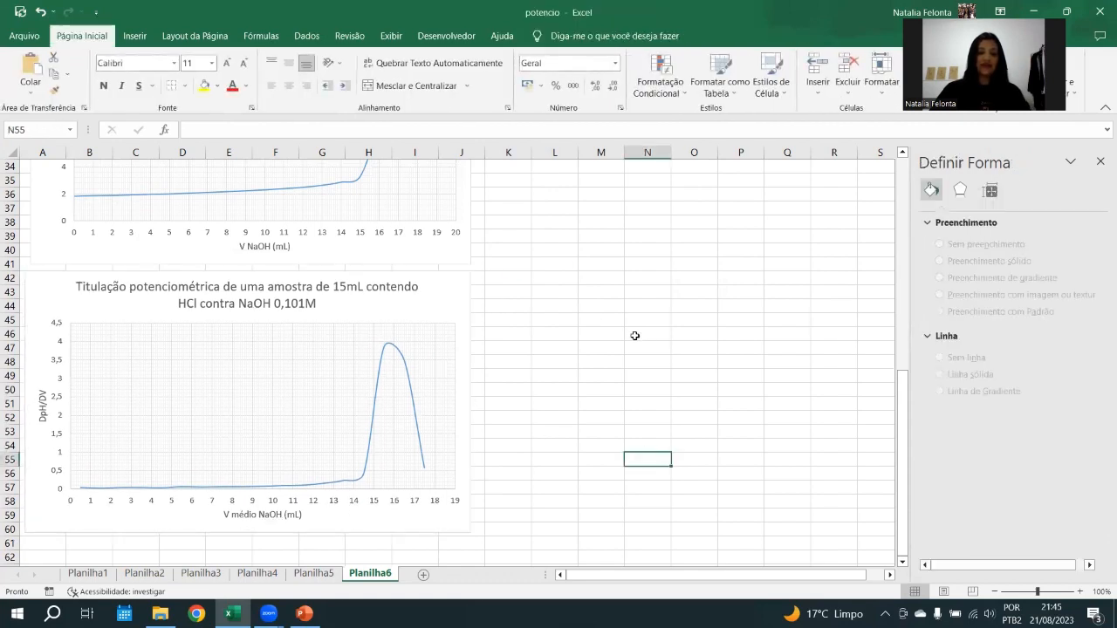
{"action": "scroll", "coordinate": [634, 336], "scroll_direction": "down", "scroll_amount": 1}
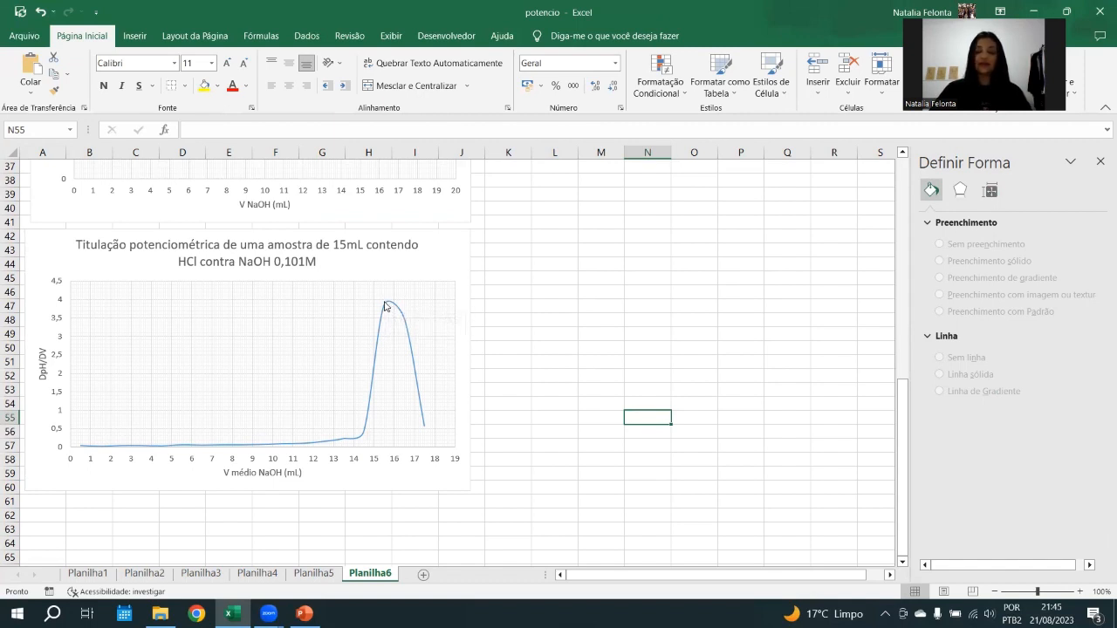
{"action": "scroll", "coordinate": [554, 307], "scroll_direction": "up", "scroll_amount": 5}
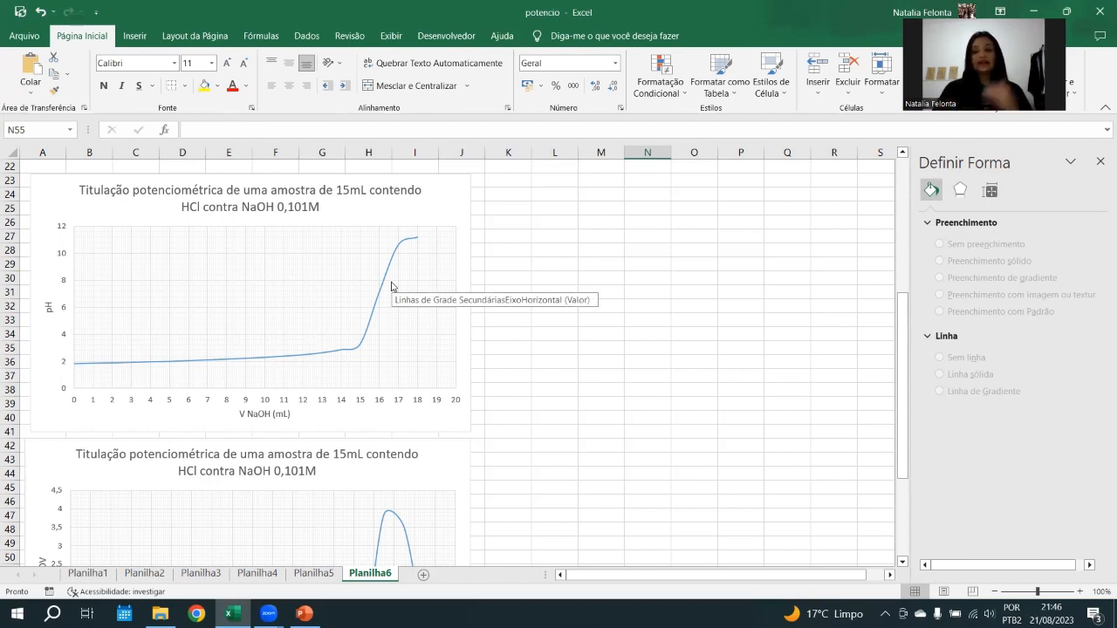
{"action": "scroll", "coordinate": [391, 286], "scroll_direction": "down", "scroll_amount": 5}
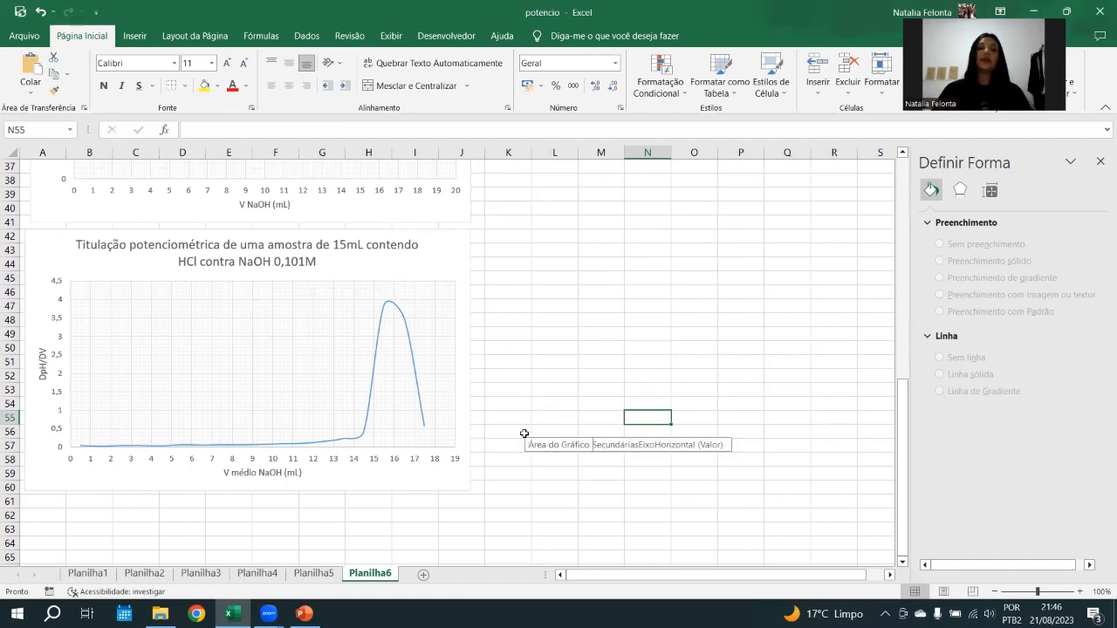
Copy the V (mL) column with its heading, A2:A21, into column G starting at G2
{"action": "scroll", "coordinate": [524, 434], "scroll_direction": "up", "scroll_amount": 12}
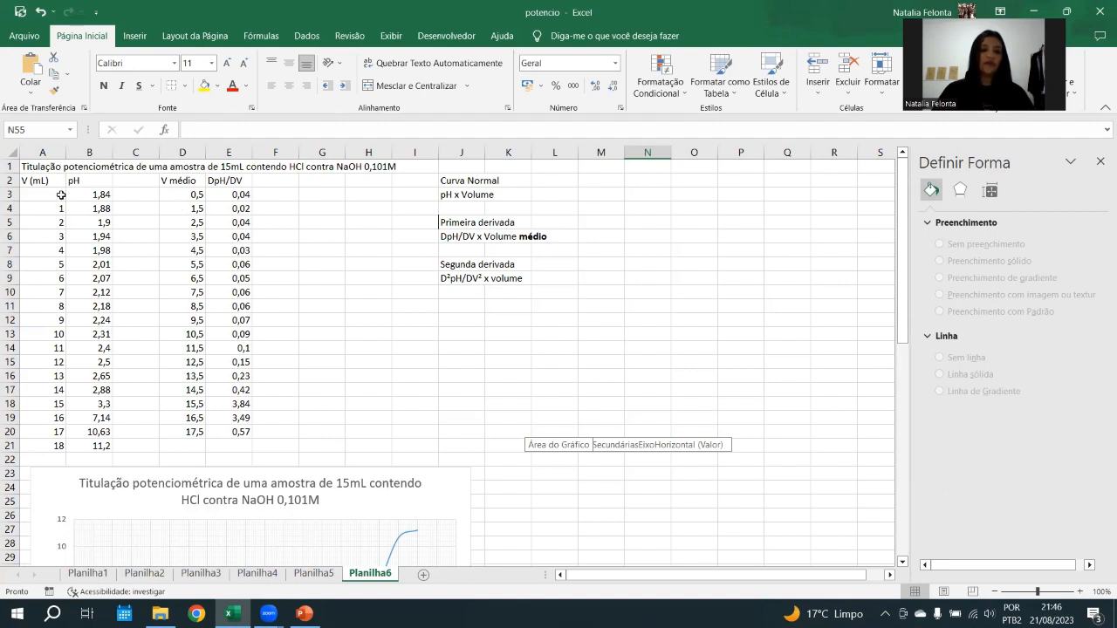
{"action": "left_click", "coordinate": [512, 280]}
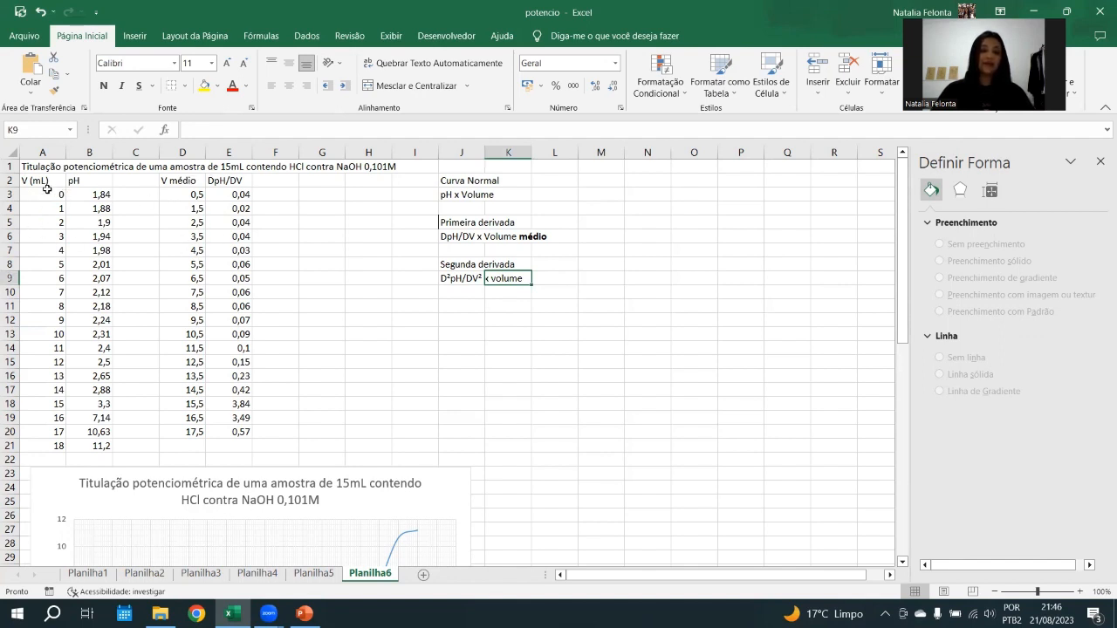
{"action": "left_click", "coordinate": [322, 182]}
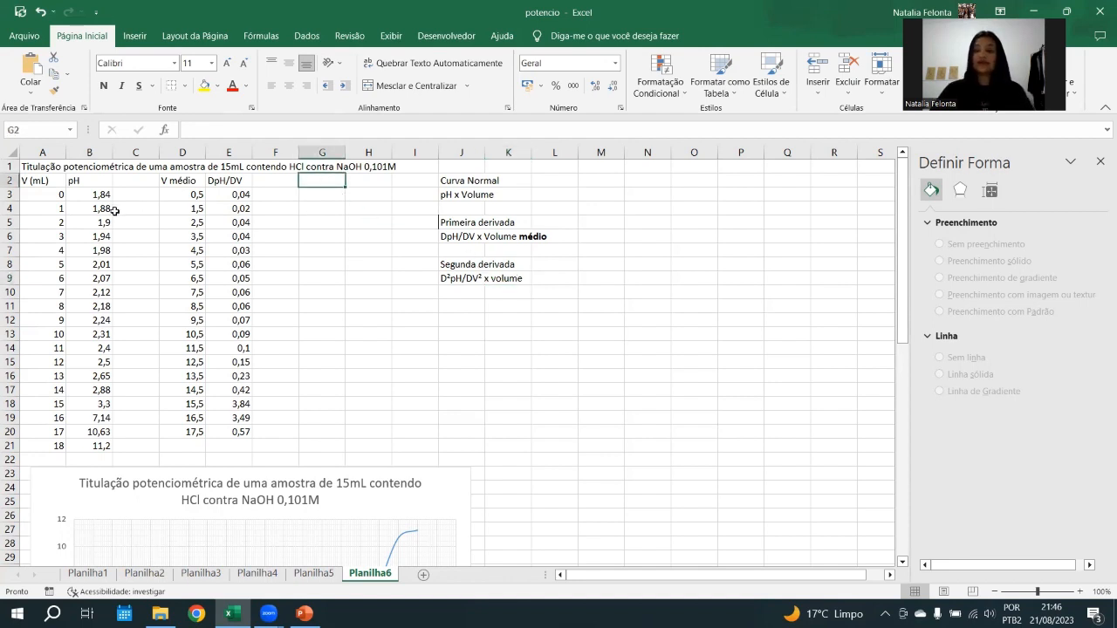
{"action": "left_click_drag", "start_coordinate": [52, 181], "coordinate": [54, 447]}
{"action": "key", "text": "ctrl+c"}
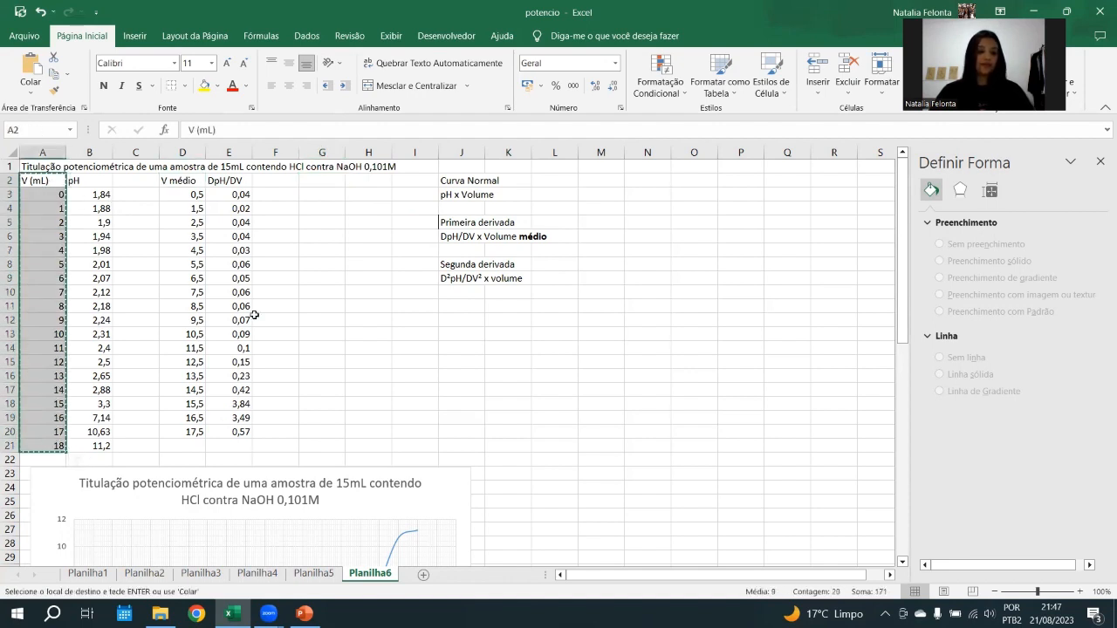
{"action": "left_click", "coordinate": [316, 182]}
{"action": "key", "text": "ctrl+v"}
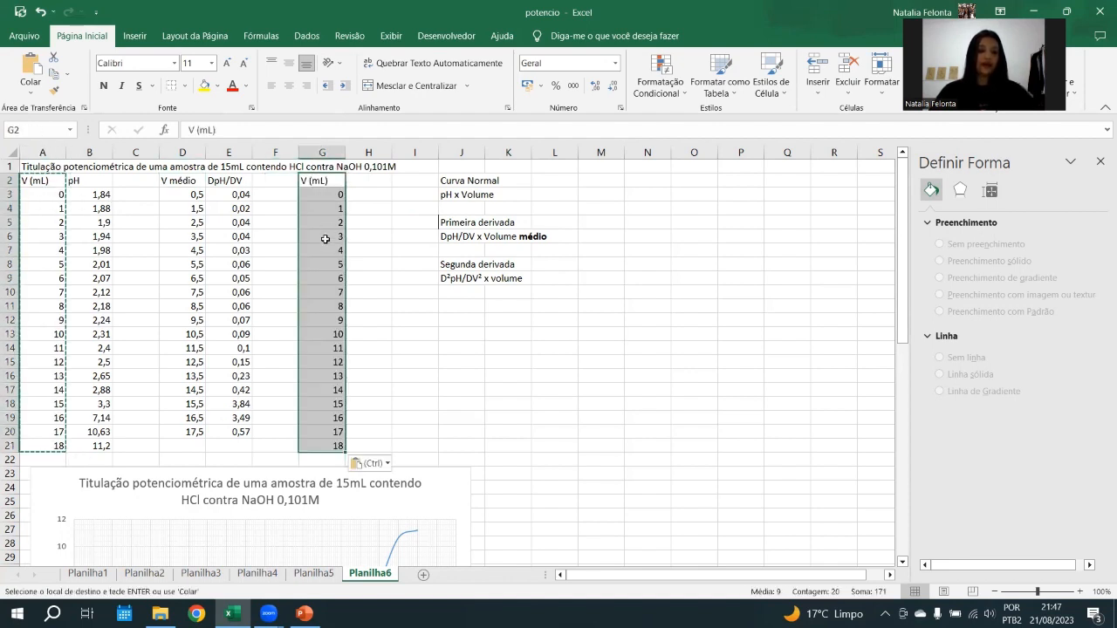
Head column H with "D²pH/DV²" in H2, copied from the second-derivative note in J9
{"action": "left_click", "coordinate": [379, 185]}
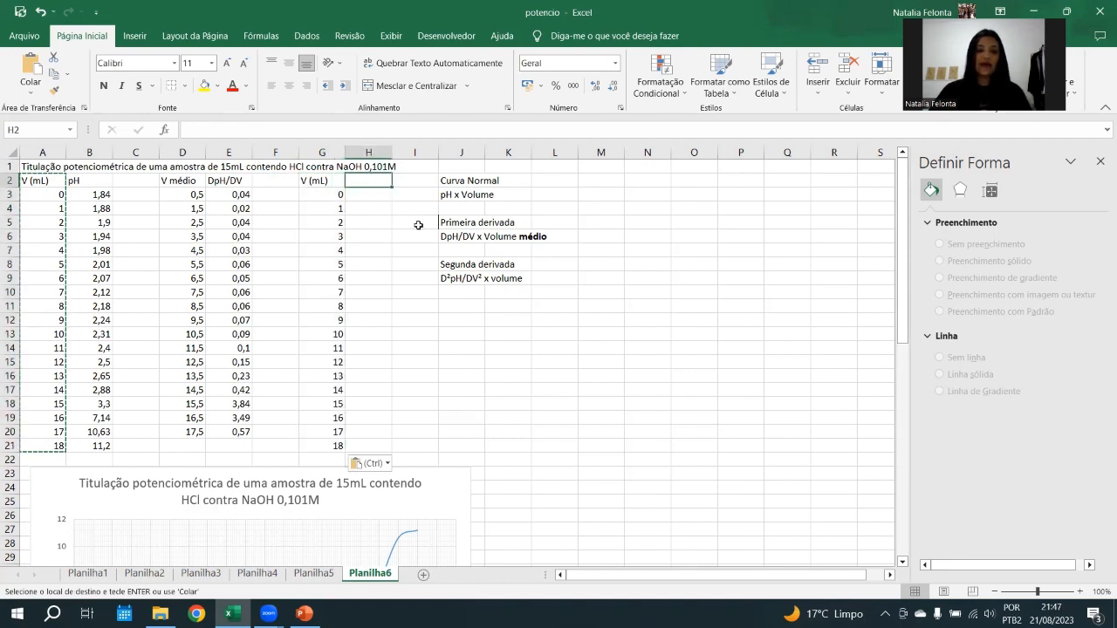
{"action": "left_click", "coordinate": [447, 276]}
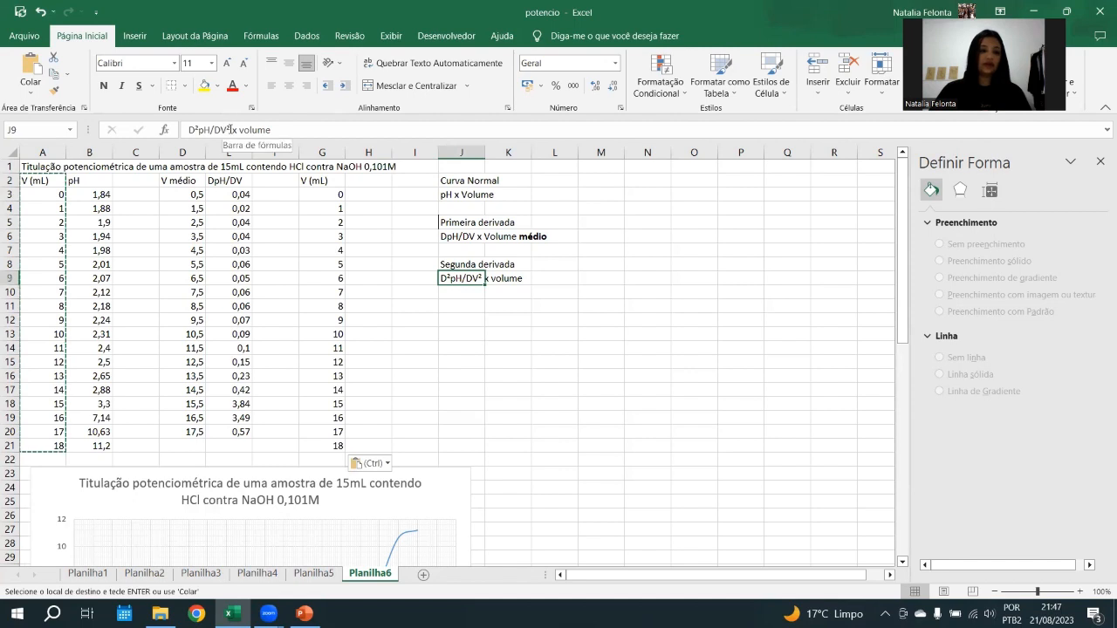
{"action": "left_click_drag", "start_coordinate": [229, 129], "coordinate": [188, 130]}
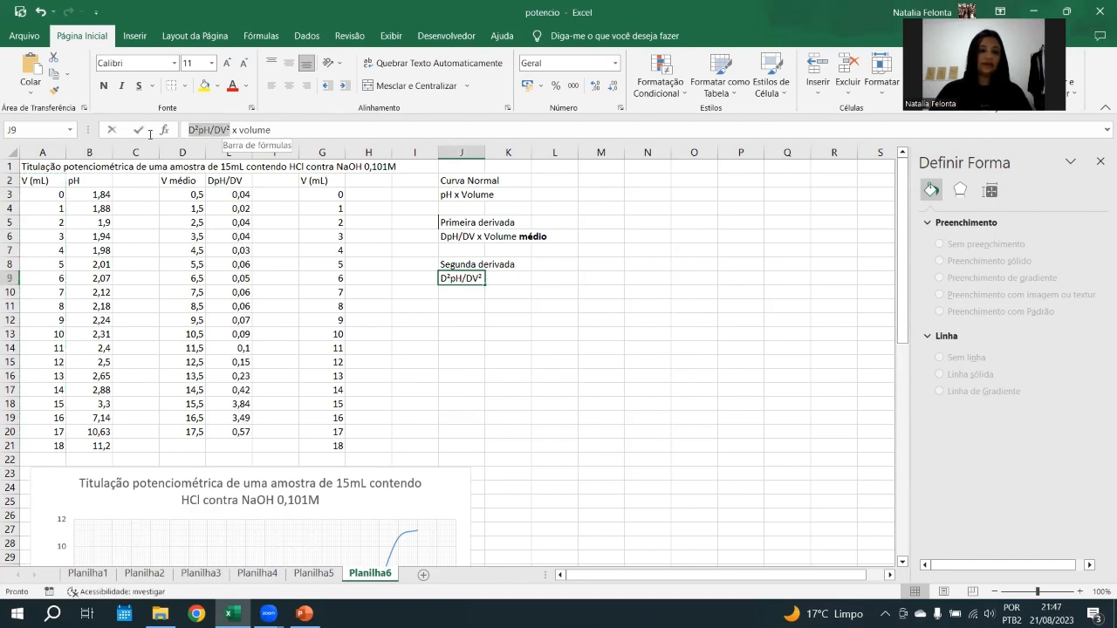
{"action": "left_click", "coordinate": [368, 182]}
{"action": "key", "text": "ctrl+v"}
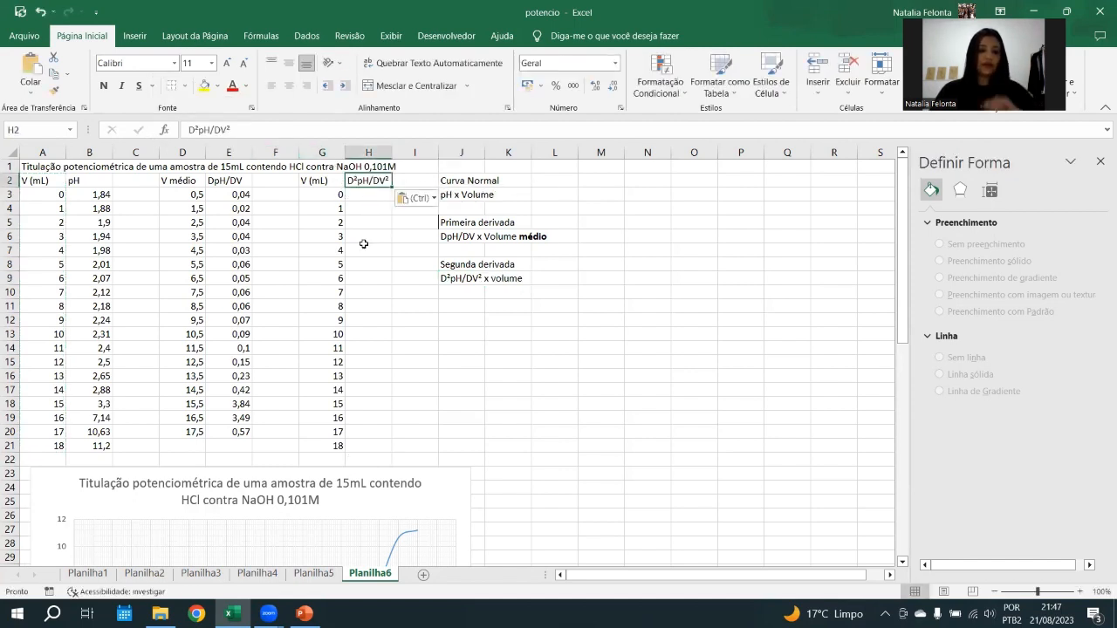
Enter the second-derivative formula =(E4-E3)/(A4-A3) in H3
{"action": "left_click", "coordinate": [364, 240]}
{"action": "left_click", "coordinate": [357, 198]}
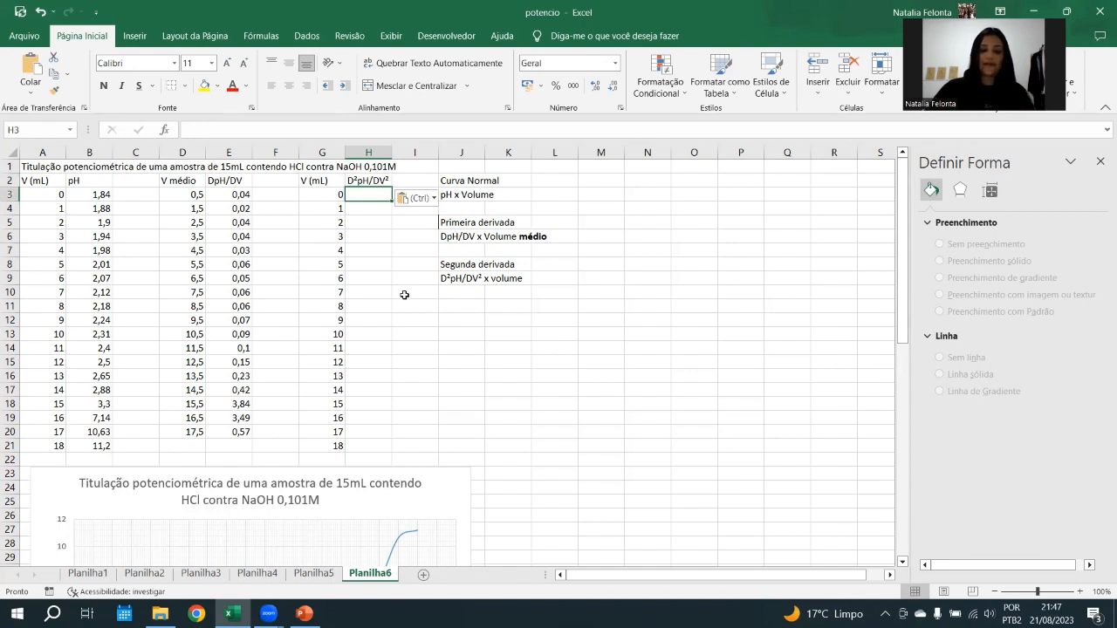
{"action": "type", "text": "=("}
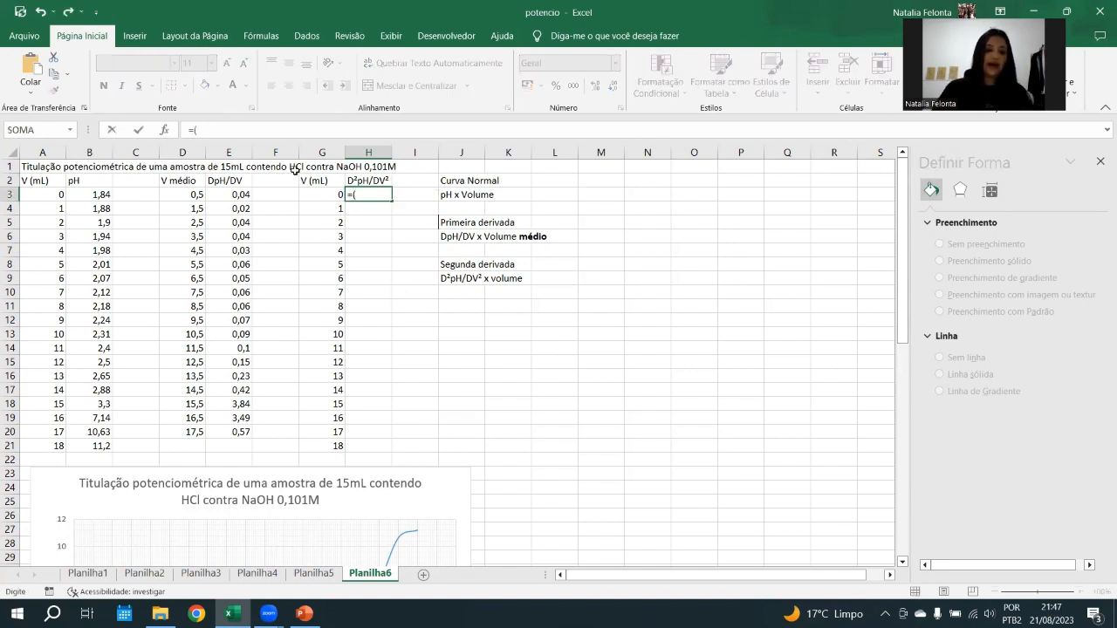
{"action": "left_click", "coordinate": [241, 208]}
{"action": "type", "text": "-"}
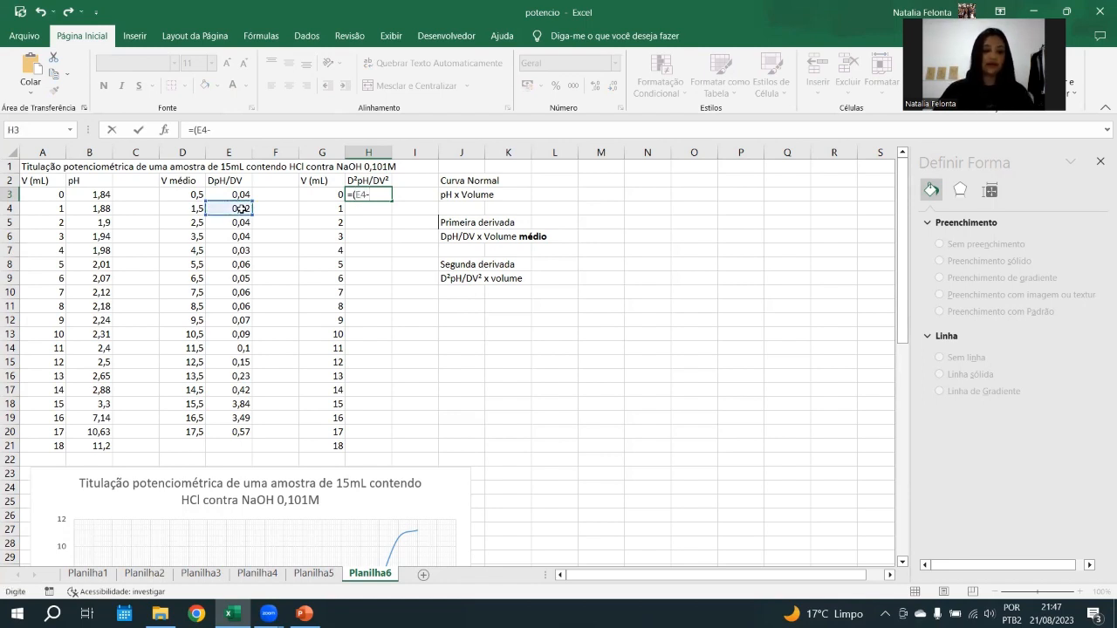
{"action": "left_click", "coordinate": [245, 198]}
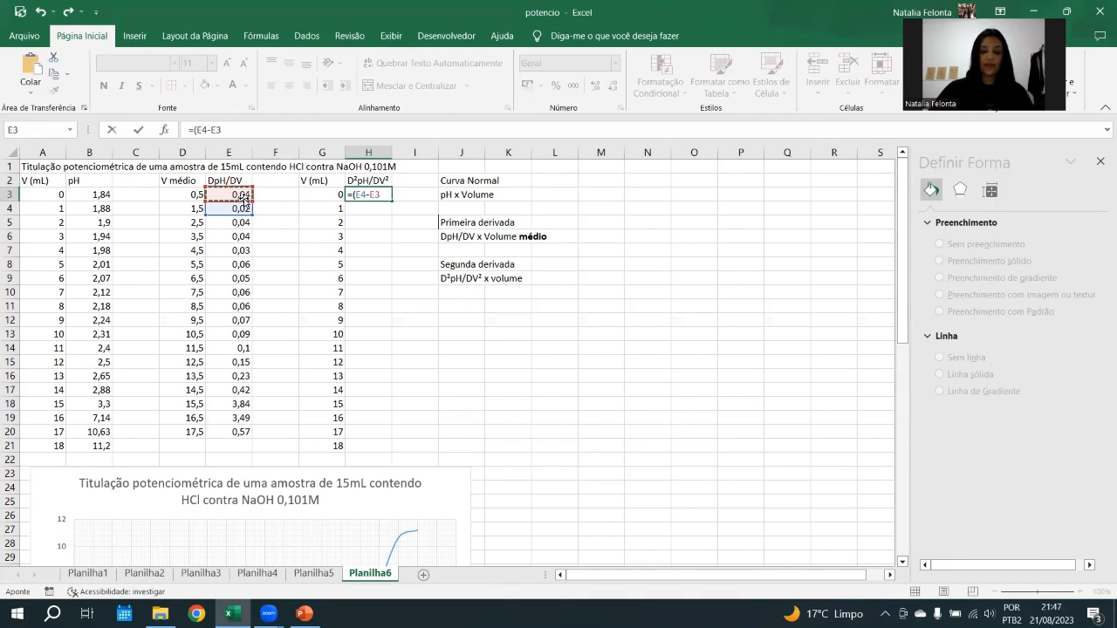
{"action": "type", "text": ")"}
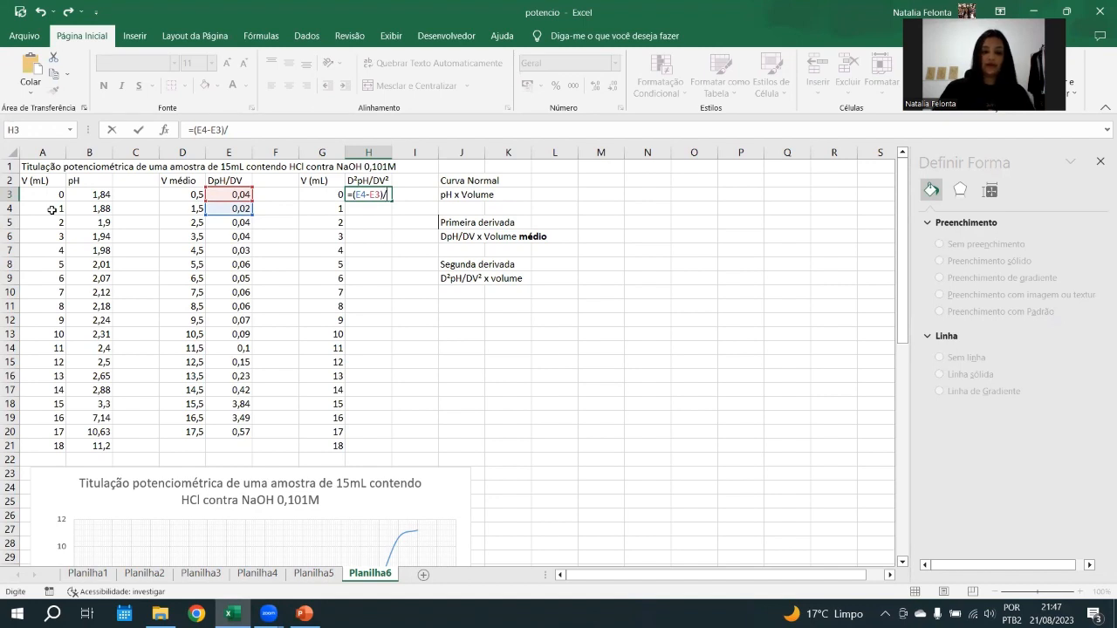
{"action": "type", "text": "/("}
{"action": "left_click", "coordinate": [53, 211]}
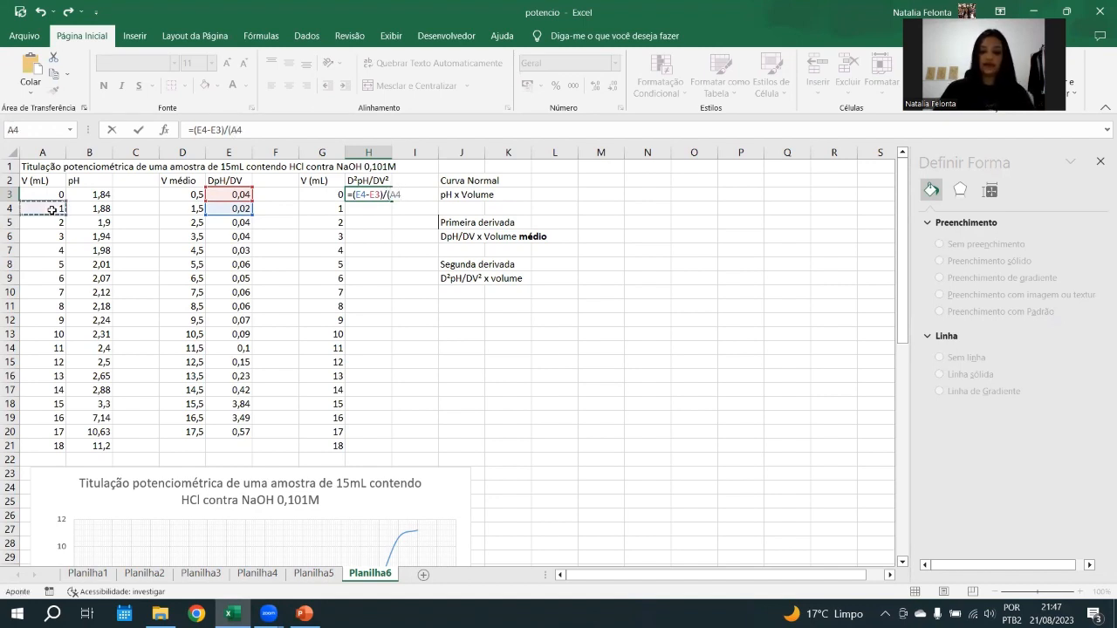
{"action": "type", "text": "-"}
{"action": "left_click", "coordinate": [49, 199]}
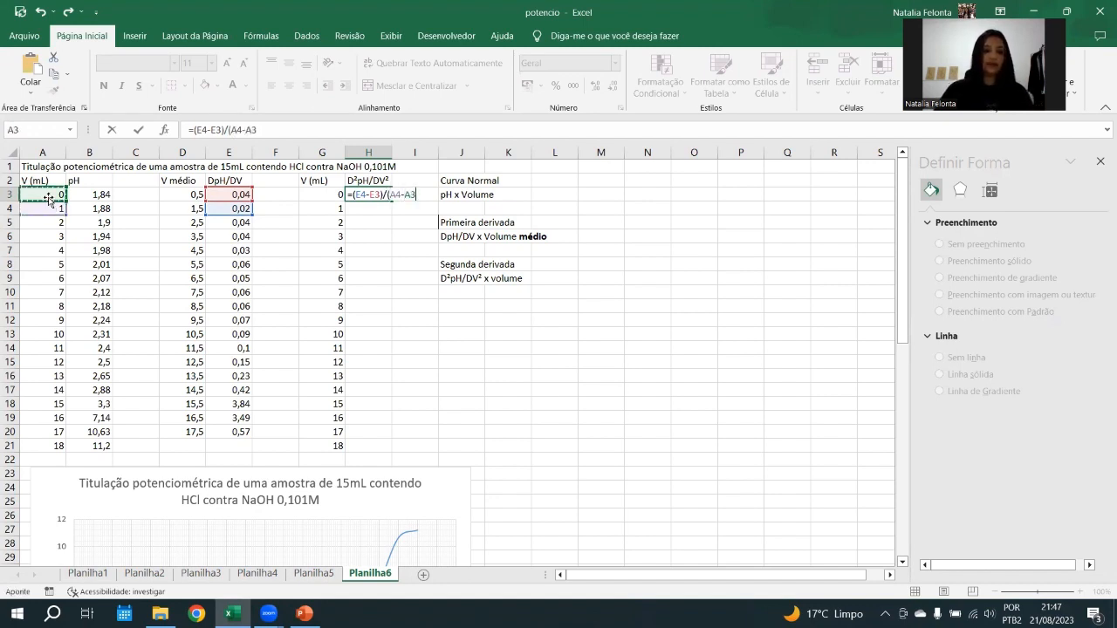
{"action": "type", "text": ")"}
{"action": "key", "text": "Return"}
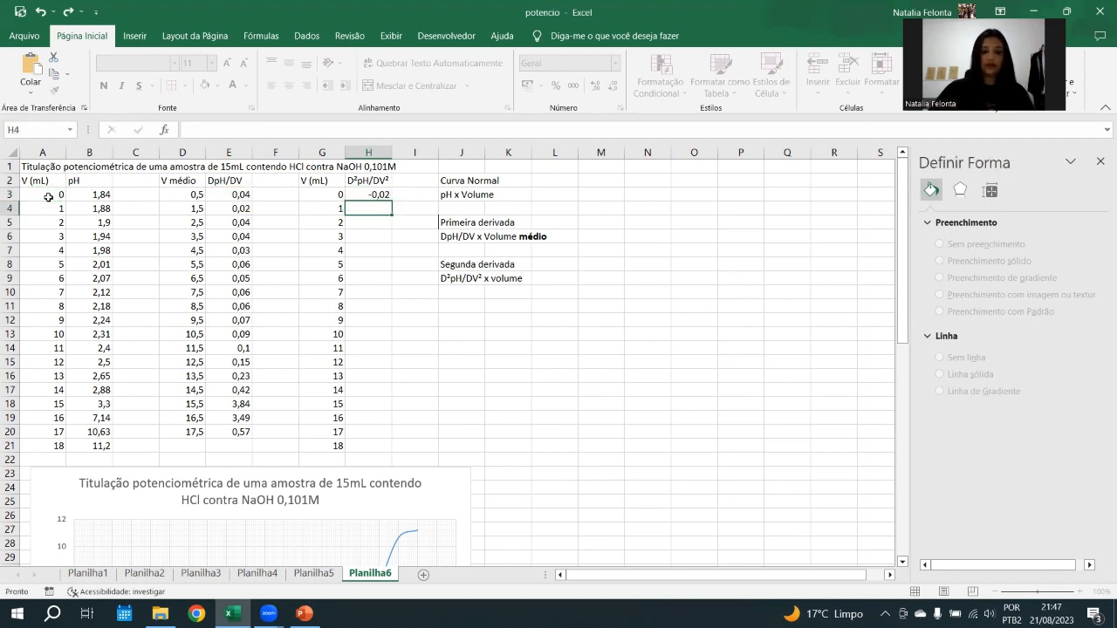
Fill the second-derivative formula from H3 down to H21
{"action": "left_click", "coordinate": [373, 193]}
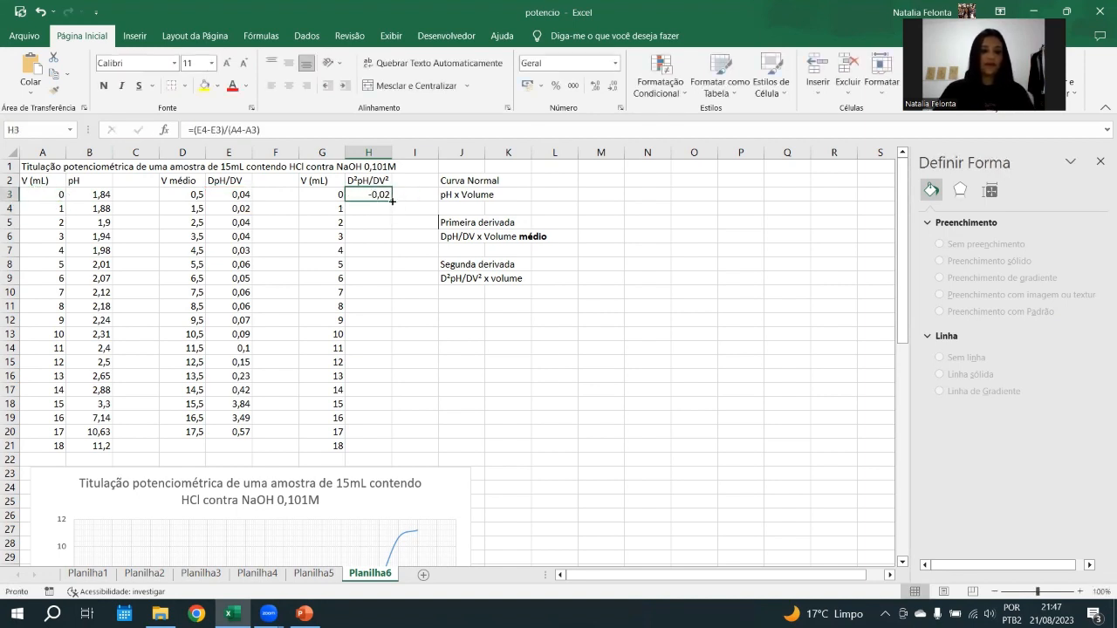
{"action": "left_click_drag", "start_coordinate": [392, 201], "coordinate": [377, 448]}
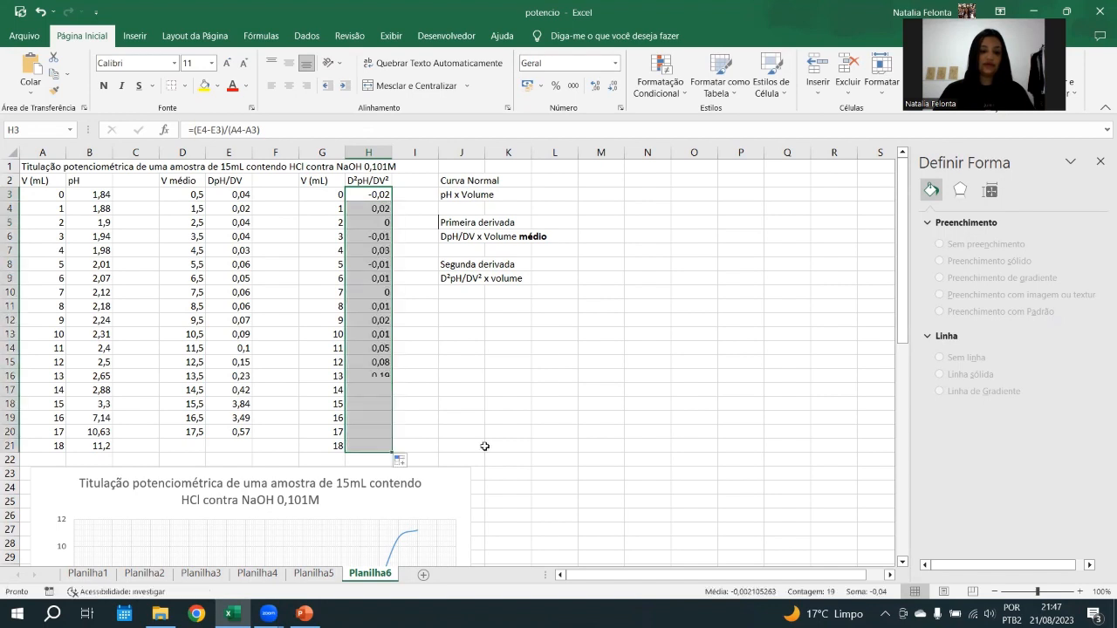
{"action": "scroll", "coordinate": [440, 426], "scroll_direction": "down", "scroll_amount": 1}
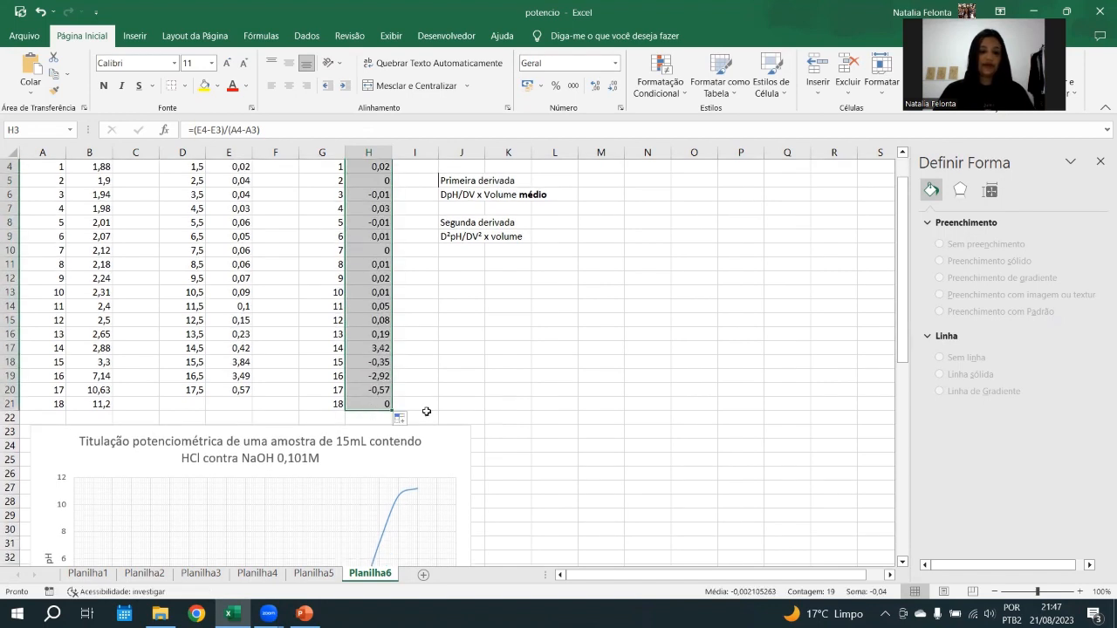
Clear the surplus second-derivative formula from H21, beside the 18 mL volume
{"action": "left_click", "coordinate": [375, 404]}
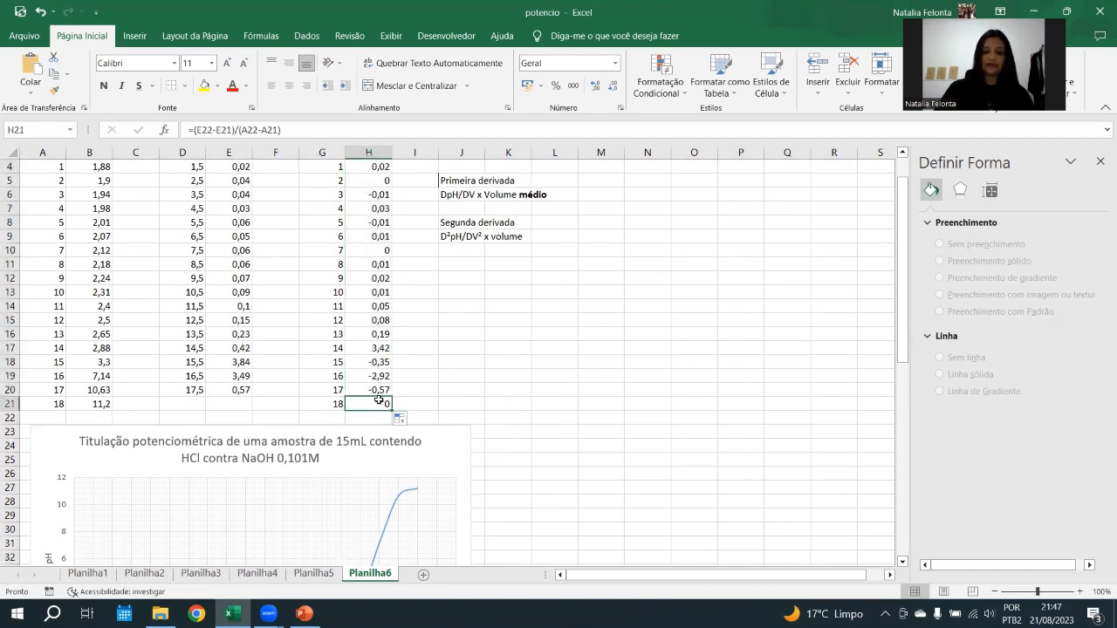
{"action": "double_click", "coordinate": [379, 400]}
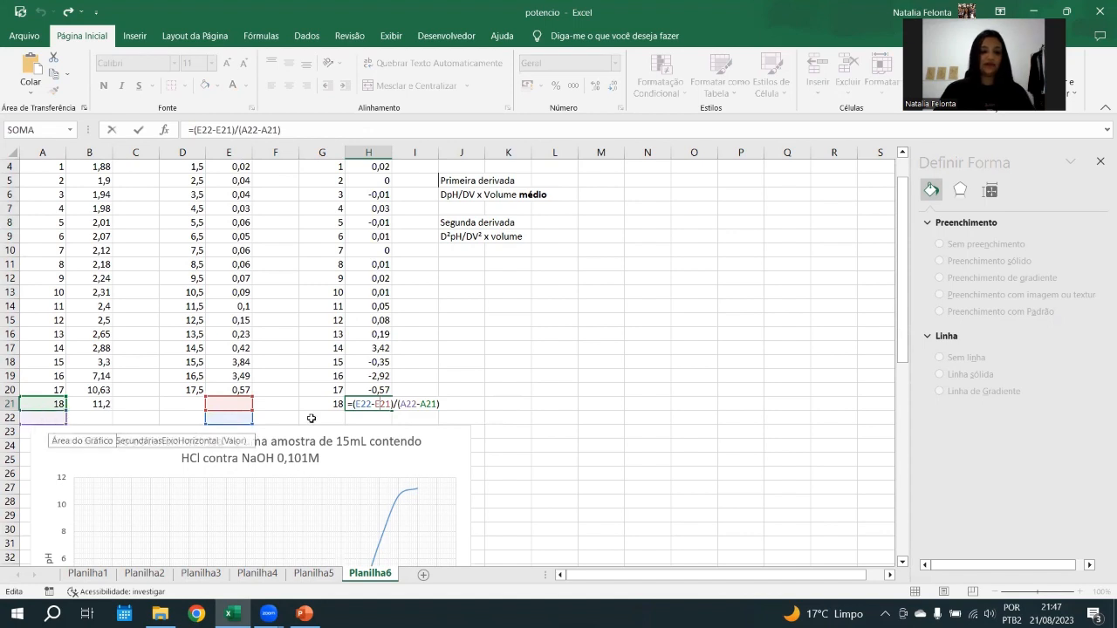
{"action": "left_click", "coordinate": [498, 404]}
{"action": "left_click", "coordinate": [381, 404]}
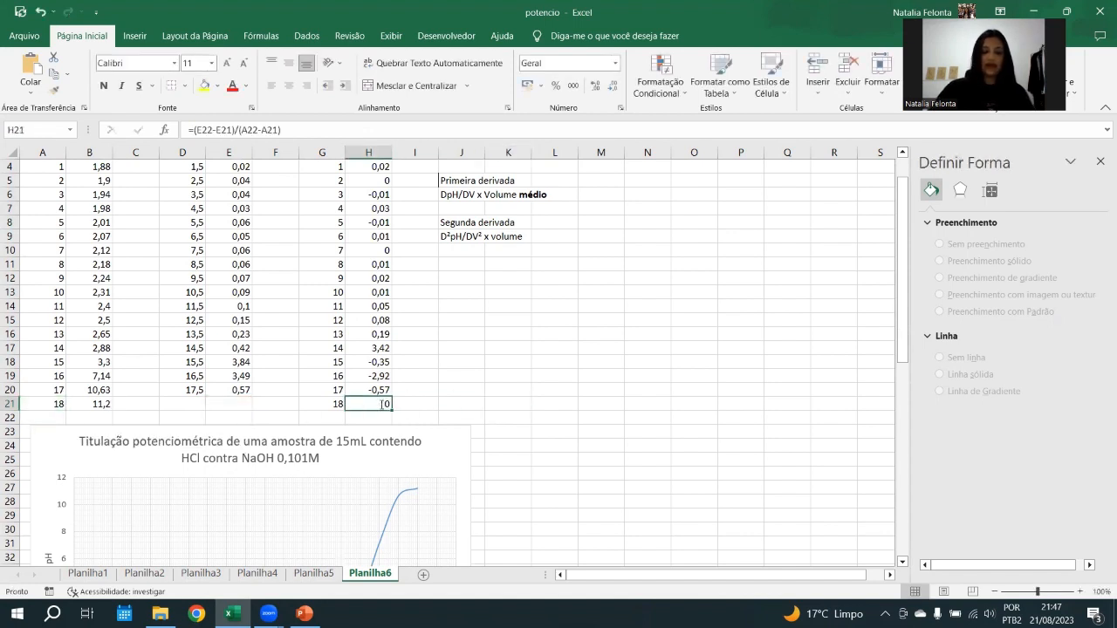
{"action": "key", "text": "BackSpace"}
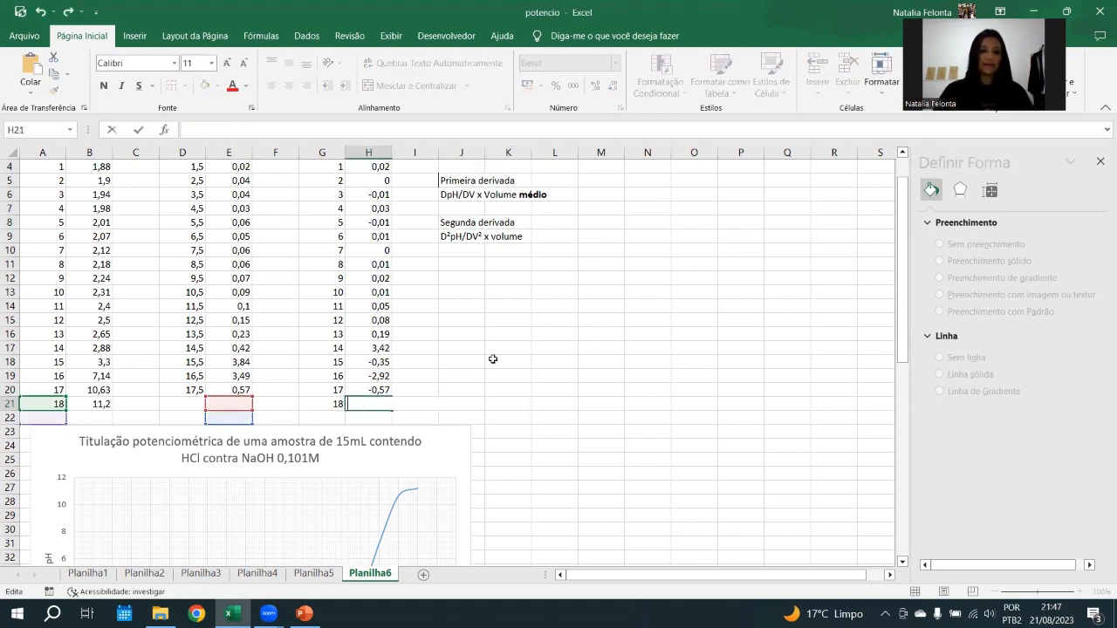
{"action": "left_click", "coordinate": [493, 359]}
Insert a scatter chart with smooth lines and markers from the volume and second-derivative values in G3:H20
{"action": "scroll", "coordinate": [544, 316], "scroll_direction": "up", "scroll_amount": 1}
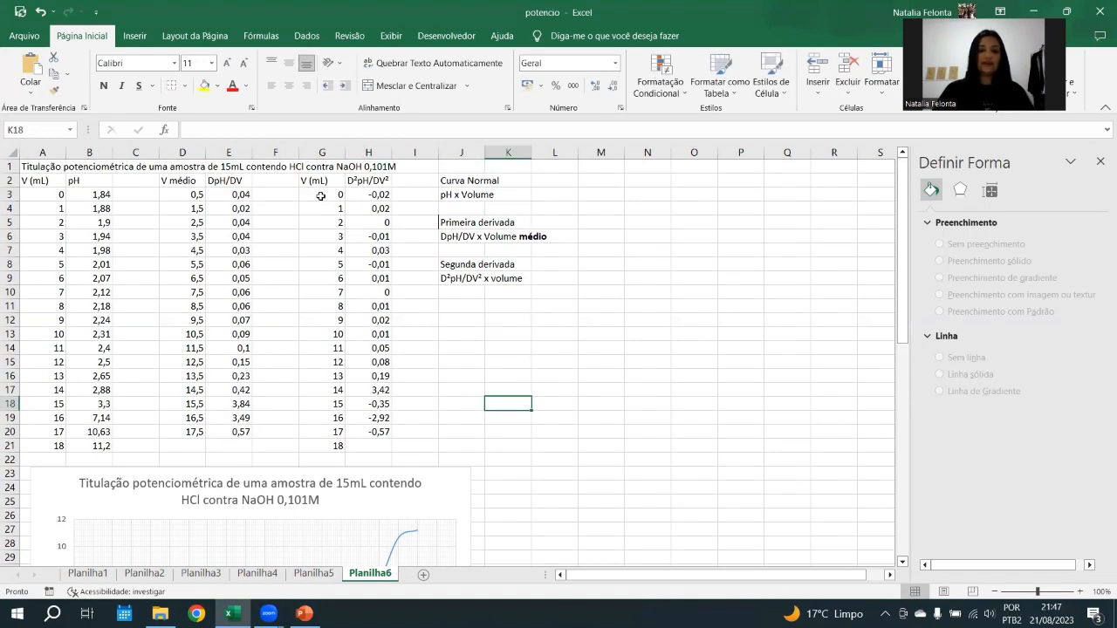
{"action": "left_click_drag", "start_coordinate": [321, 197], "coordinate": [381, 429]}
{"action": "left_click", "coordinate": [148, 37]}
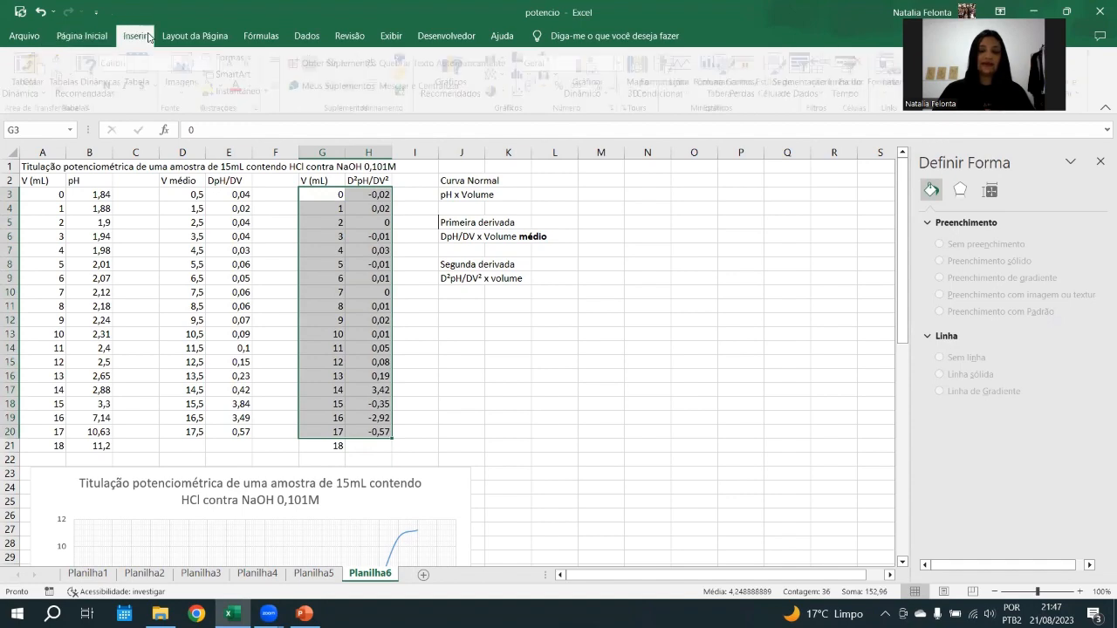
{"action": "left_click", "coordinate": [527, 90]}
{"action": "left_click", "coordinate": [586, 137]}
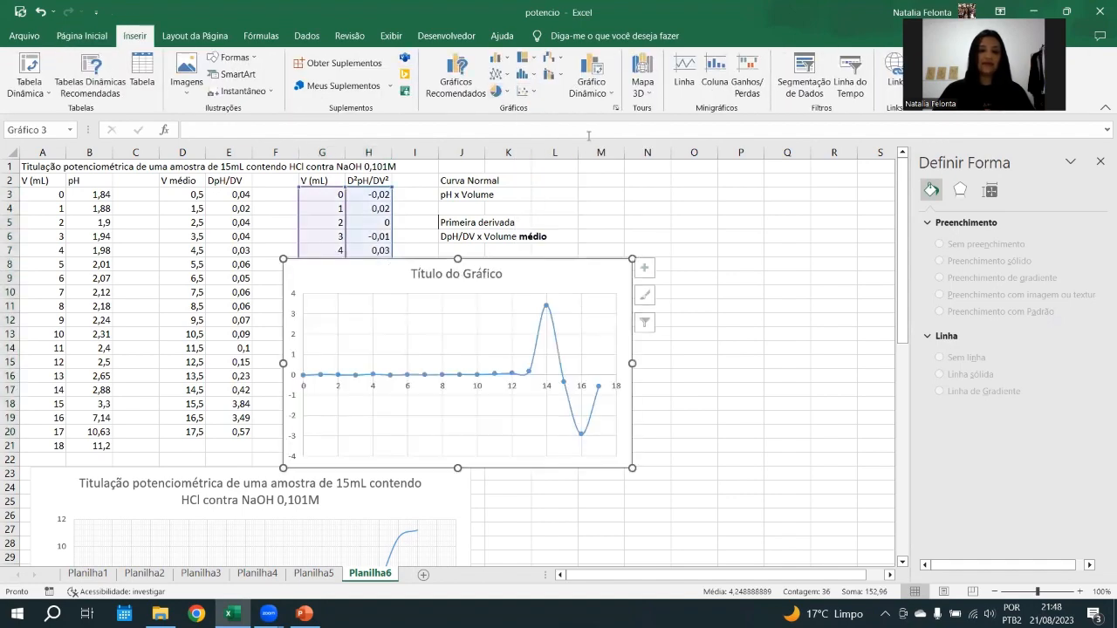
Move the second-derivative chart beside the normal titration chart, starting at about row 27 in column K
{"action": "left_click_drag", "start_coordinate": [586, 274], "coordinate": [564, 513]}
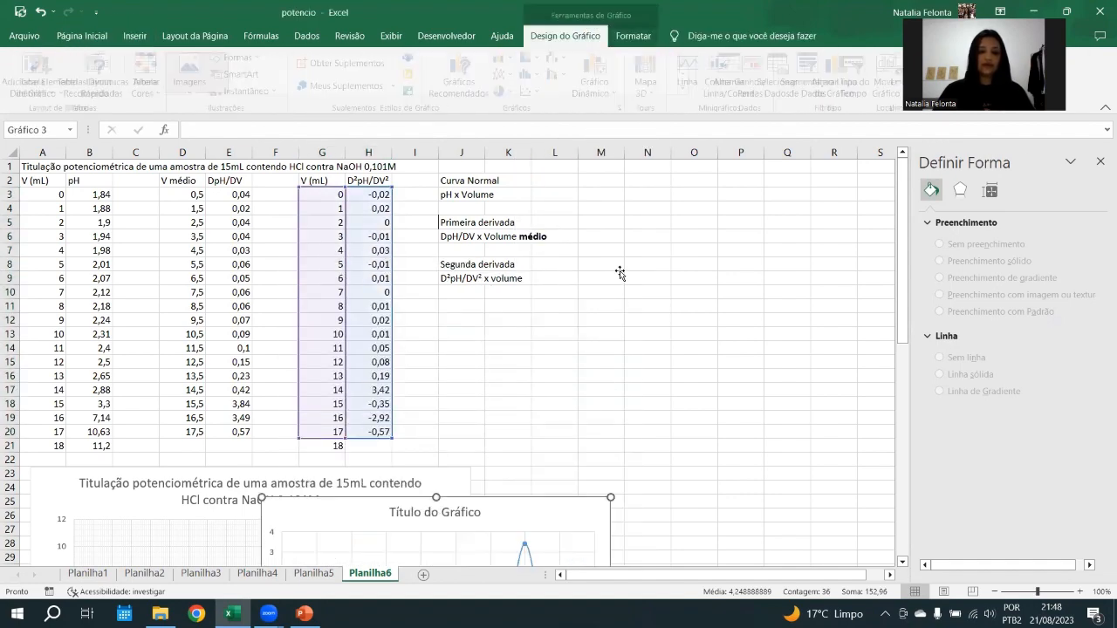
{"action": "scroll", "coordinate": [698, 271], "scroll_direction": "down", "scroll_amount": 8}
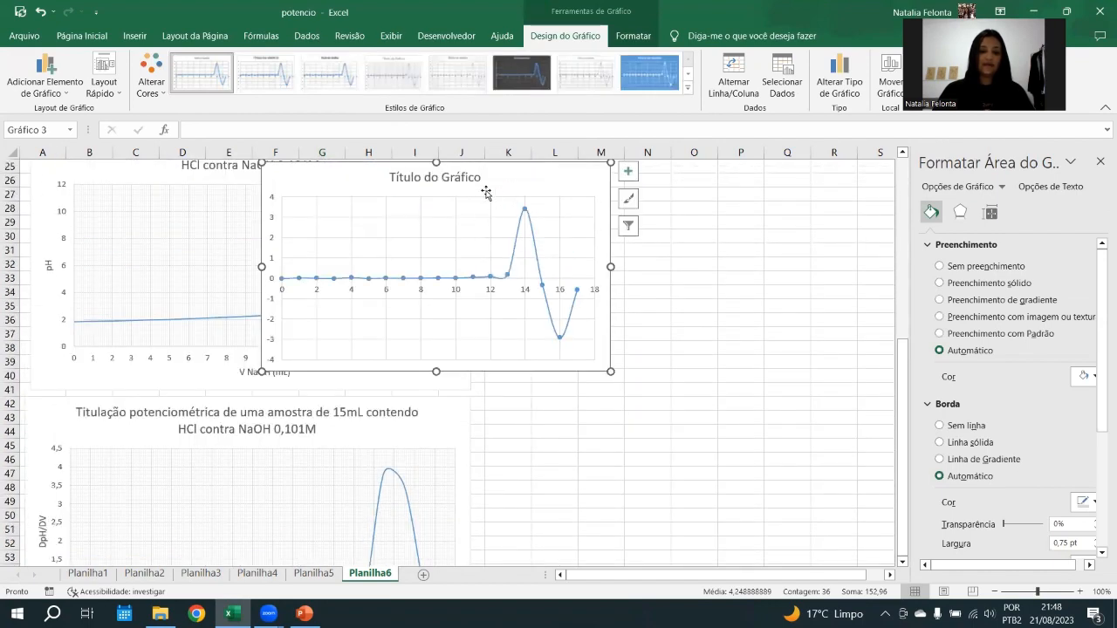
{"action": "left_click_drag", "start_coordinate": [486, 192], "coordinate": [734, 208]}
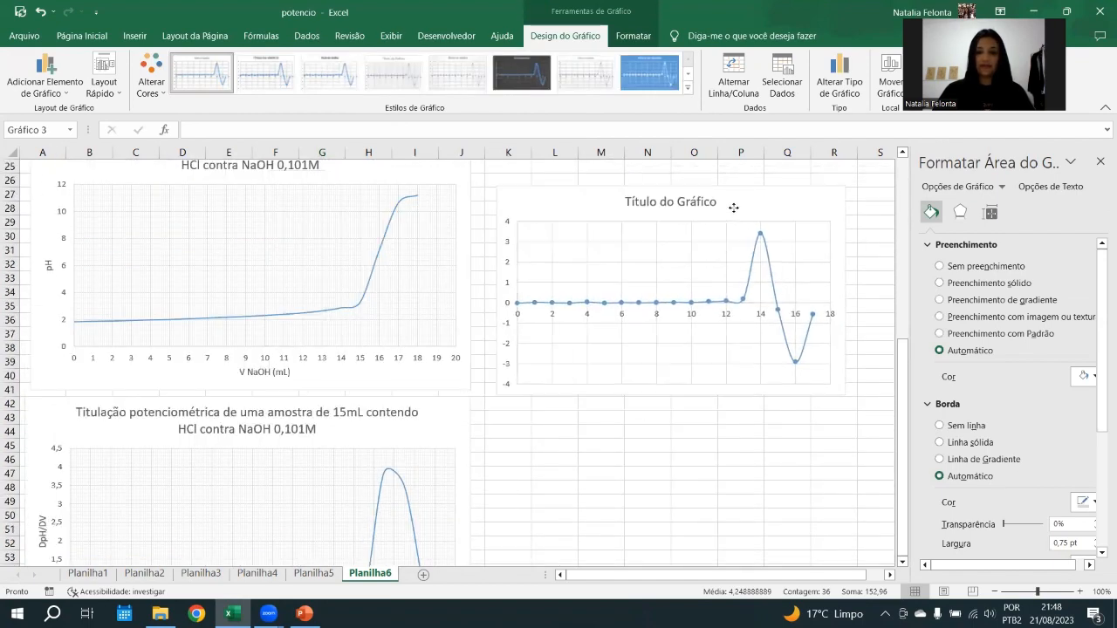
Title the second-derivative chart "Titulação potenciométrica de uma amostra de 15mL contendo HCl contra NaOH 0,101M", copied from the first-derivative chart's title
{"action": "left_click", "coordinate": [249, 433]}
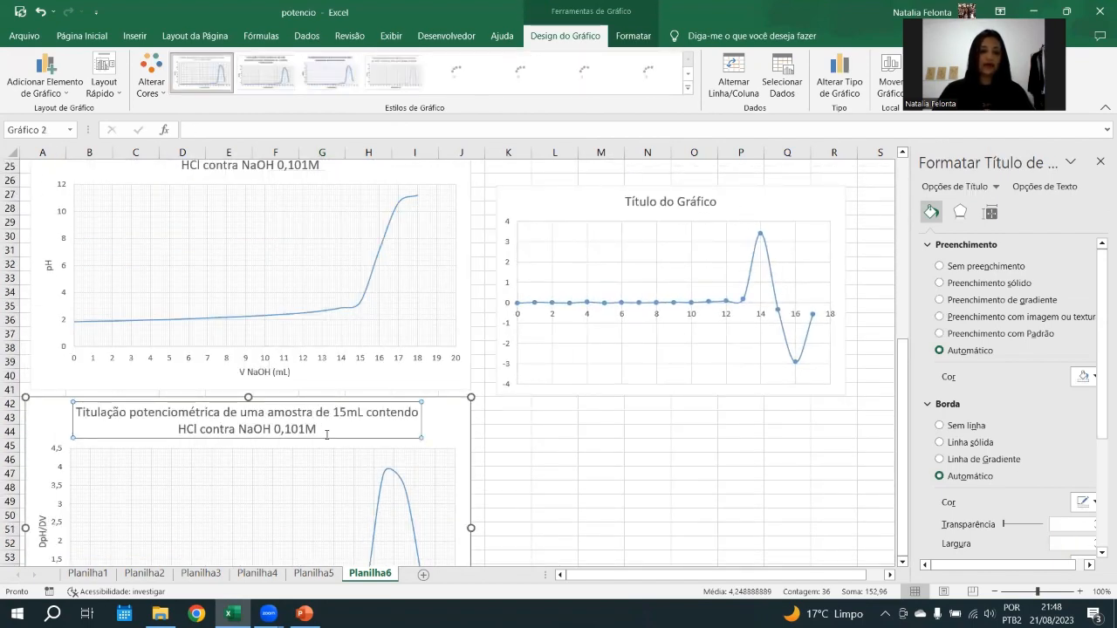
{"action": "left_click_drag", "start_coordinate": [327, 434], "coordinate": [113, 384]}
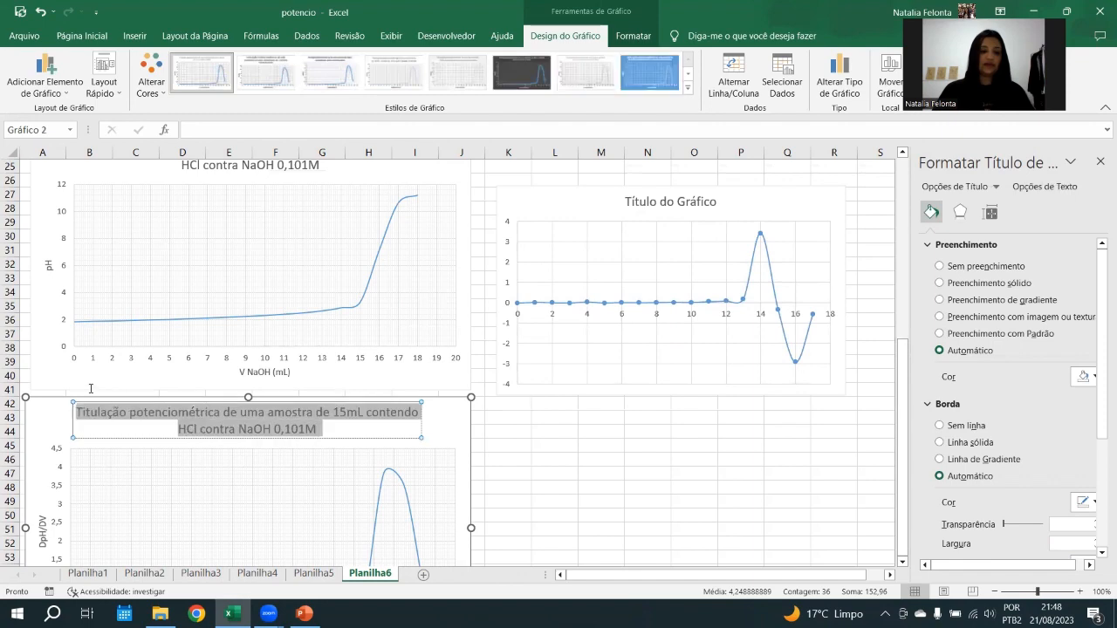
{"action": "left_click", "coordinate": [667, 200]}
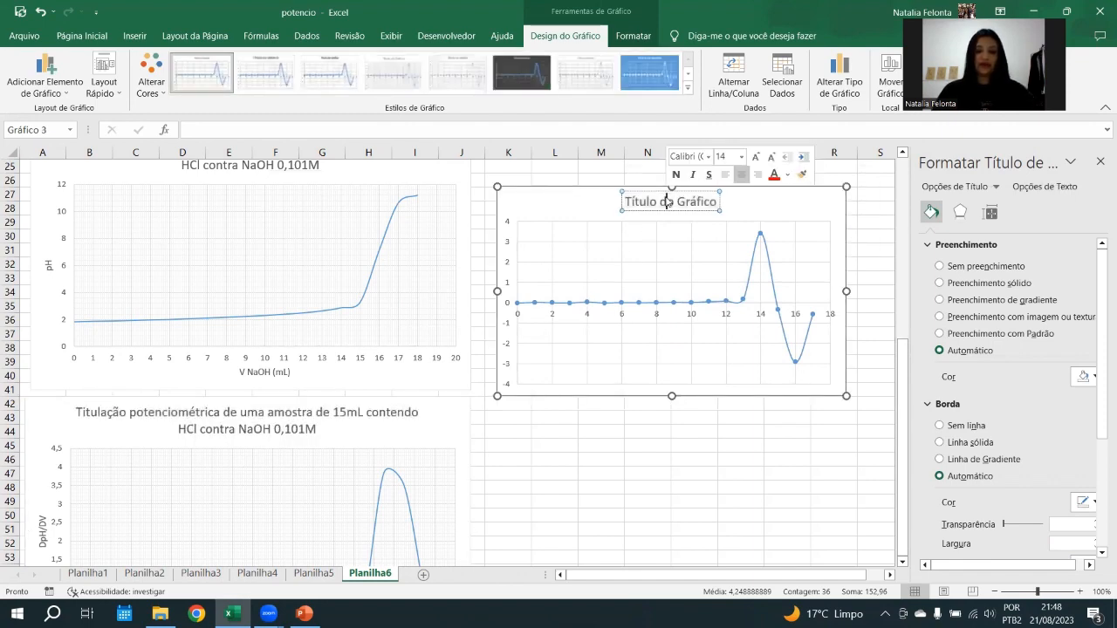
{"action": "triple_click", "coordinate": [667, 202]}
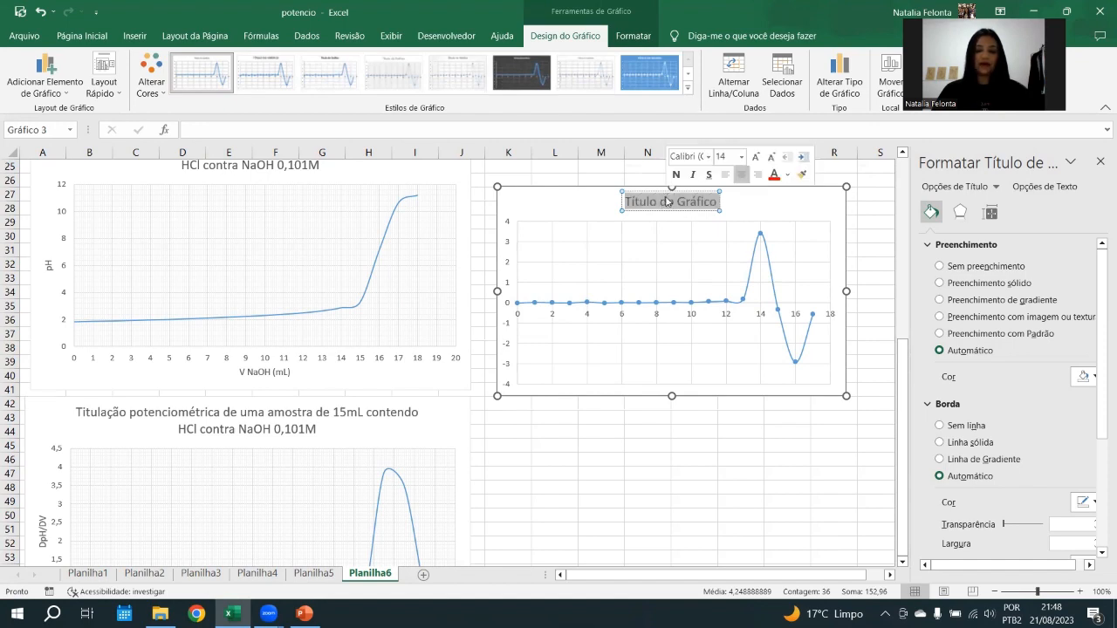
{"action": "key", "text": "ctrl+v"}
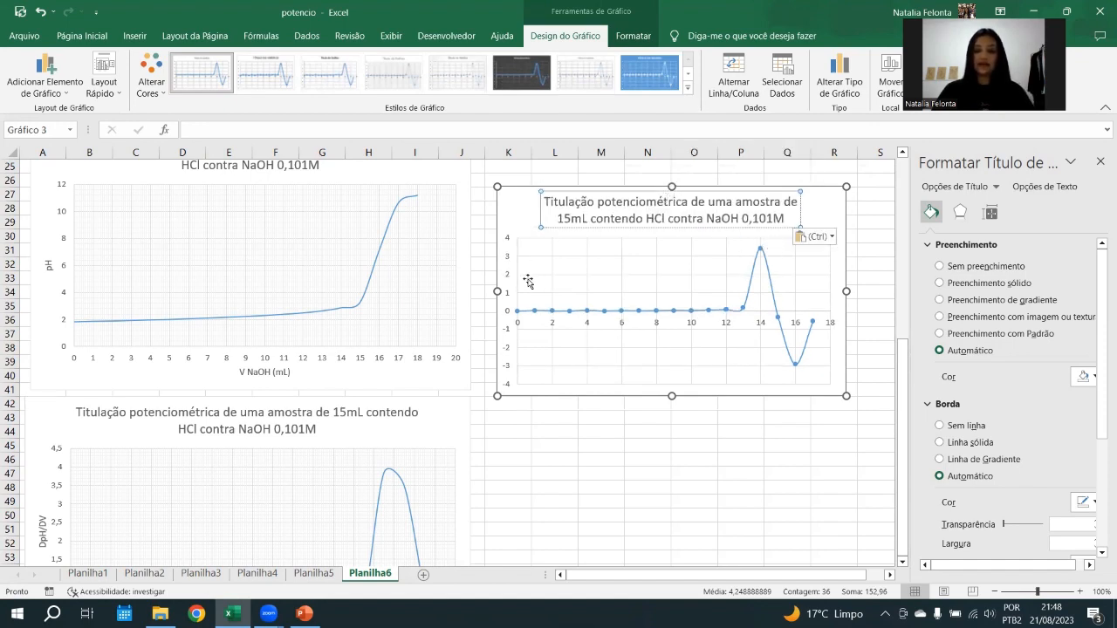
Add axis titles and secondary horizontal and vertical gridlines to the second-derivative chart
{"action": "left_click", "coordinate": [838, 215]}
{"action": "left_click", "coordinate": [864, 195]}
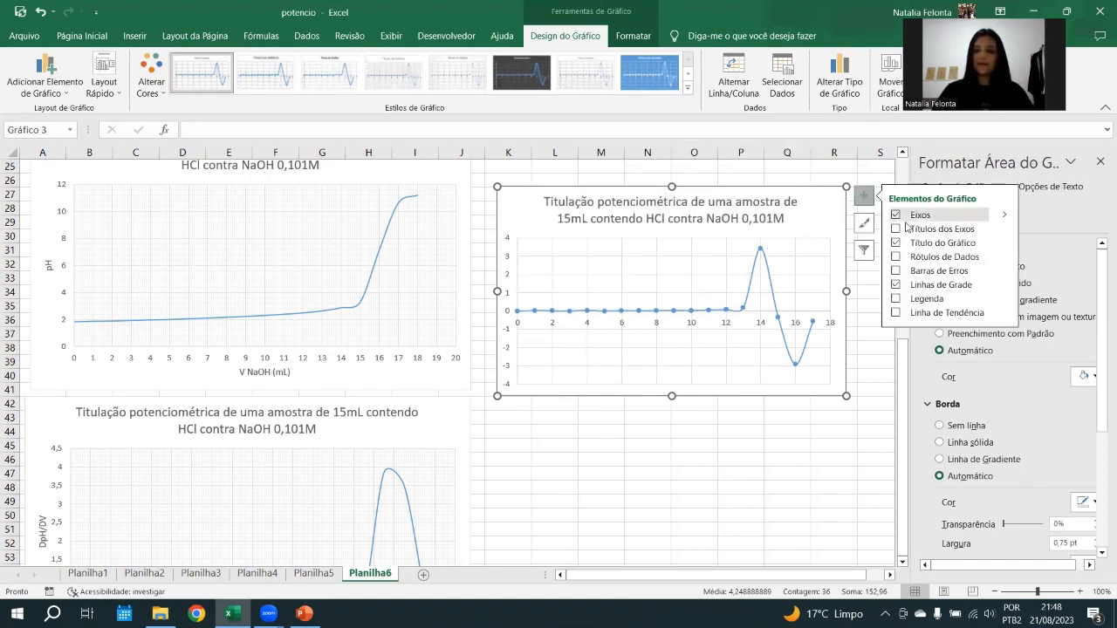
{"action": "left_click", "coordinate": [925, 229]}
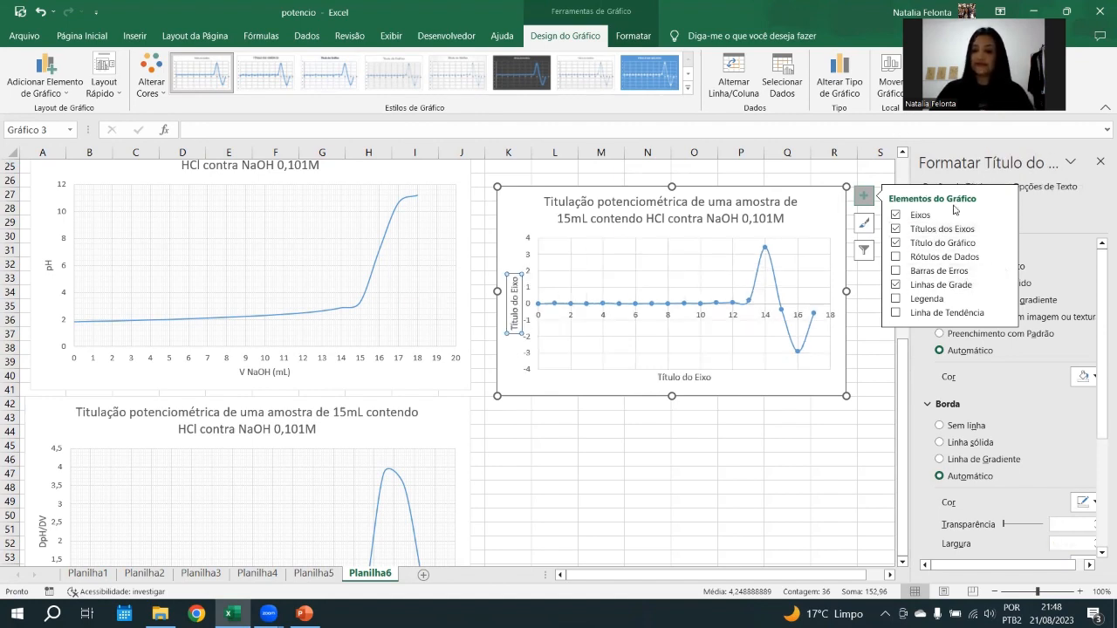
{"action": "left_click", "coordinate": [1006, 285]}
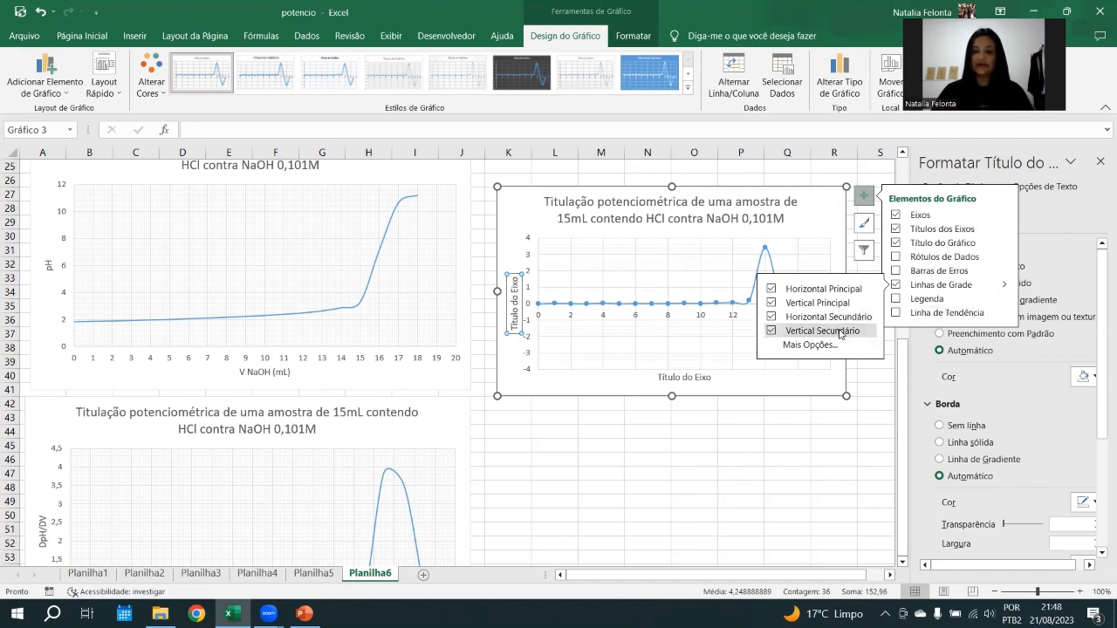
{"action": "left_click", "coordinate": [606, 412]}
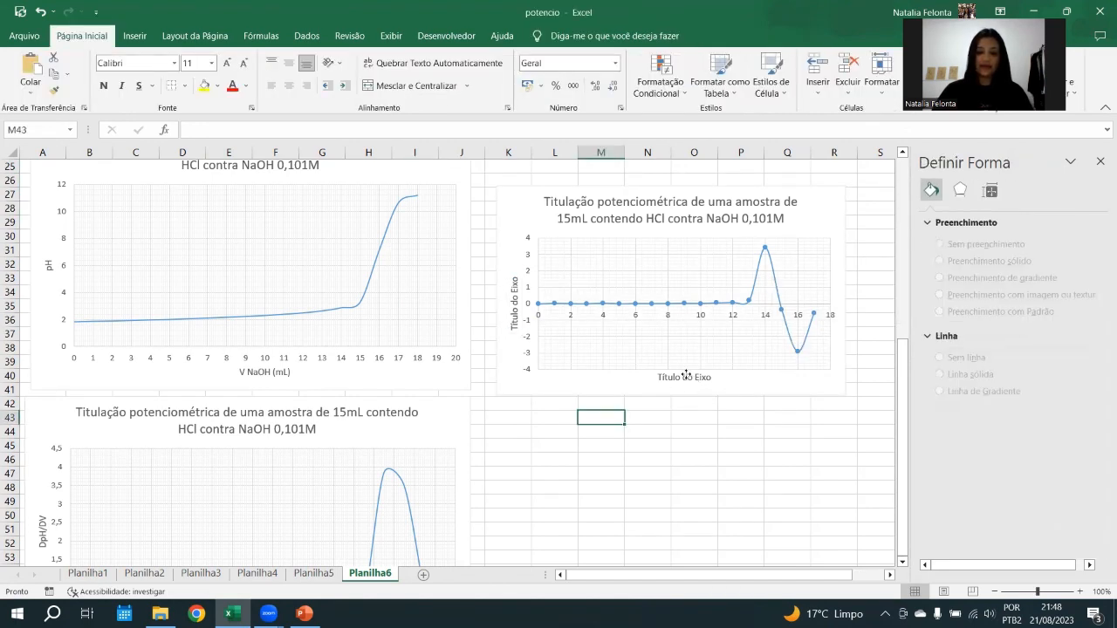
Title the second-derivative chart's horizontal axis "V NaOH (mL)"
{"action": "left_click", "coordinate": [686, 376]}
{"action": "double_click", "coordinate": [687, 379]}
{"action": "triple_click", "coordinate": [687, 379]}
{"action": "triple_click", "coordinate": [687, 379]}
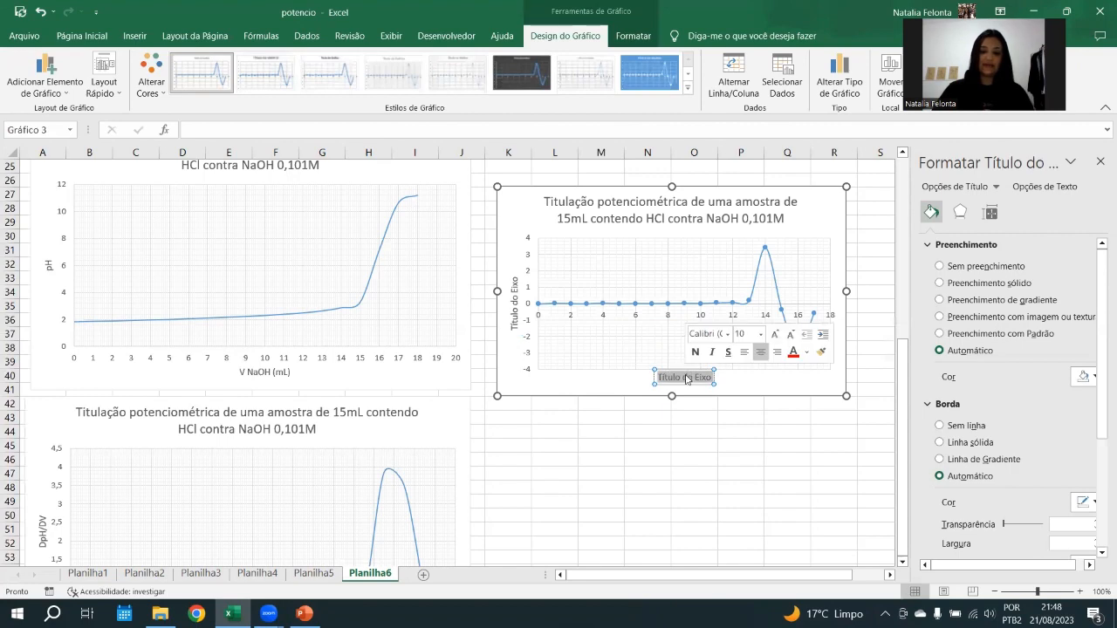
{"action": "type", "text": "V"}
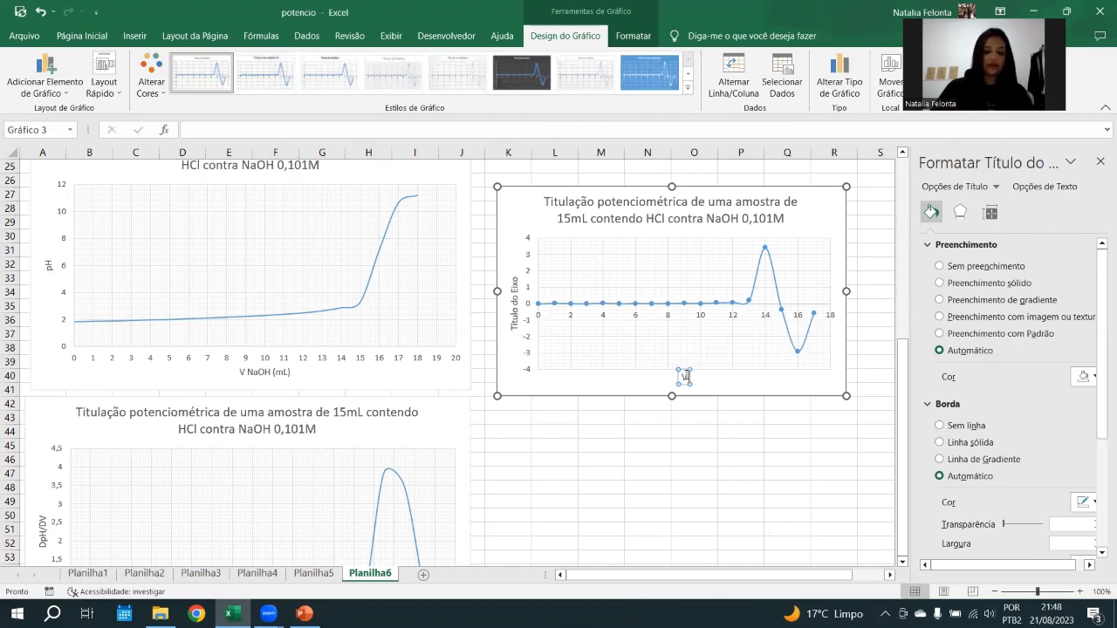
{"action": "type", "text": " NaOH (mL)"}
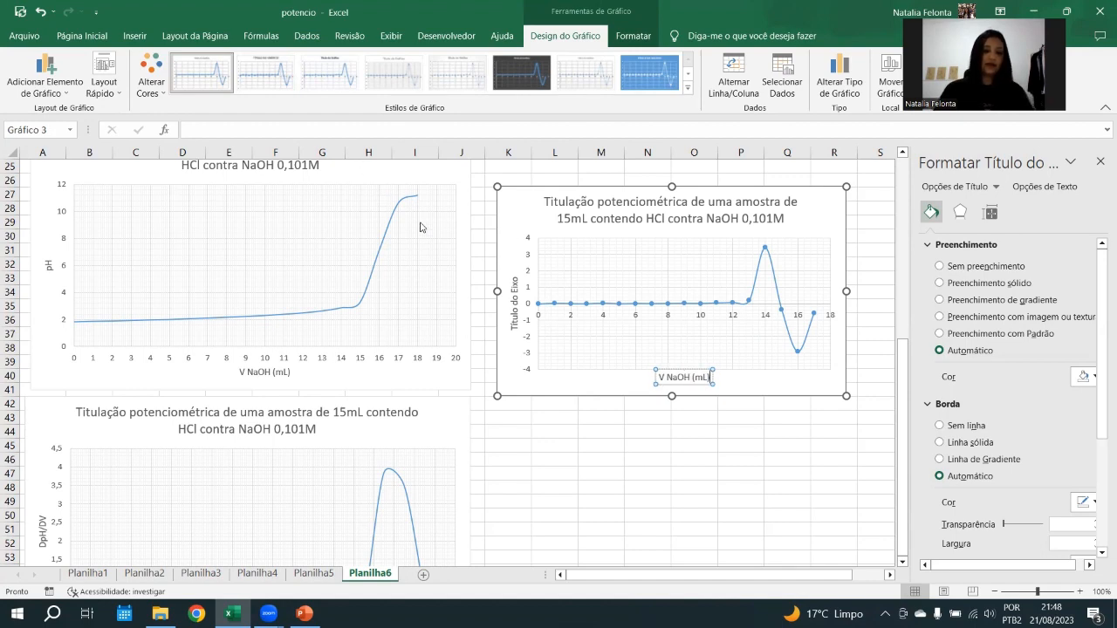
Title the second-derivative chart's vertical axis "D²pH/DV²", copied from cell H2
{"action": "scroll", "coordinate": [419, 227], "scroll_direction": "up", "scroll_amount": 8}
{"action": "left_click", "coordinate": [363, 185]}
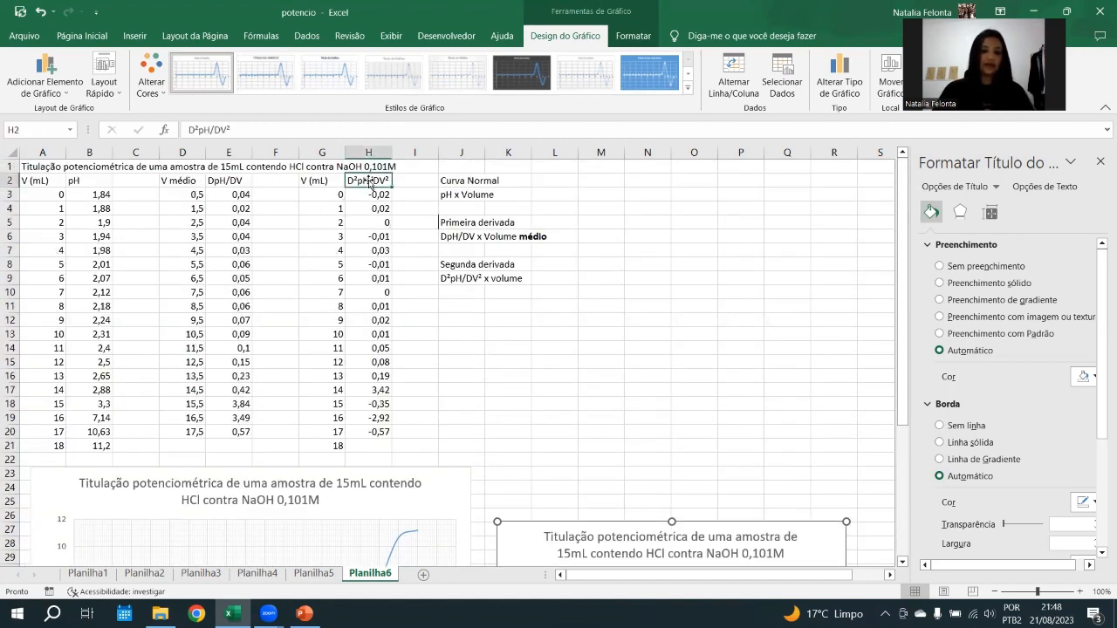
{"action": "double_click", "coordinate": [216, 127]}
{"action": "key", "text": "ctrl+c"}
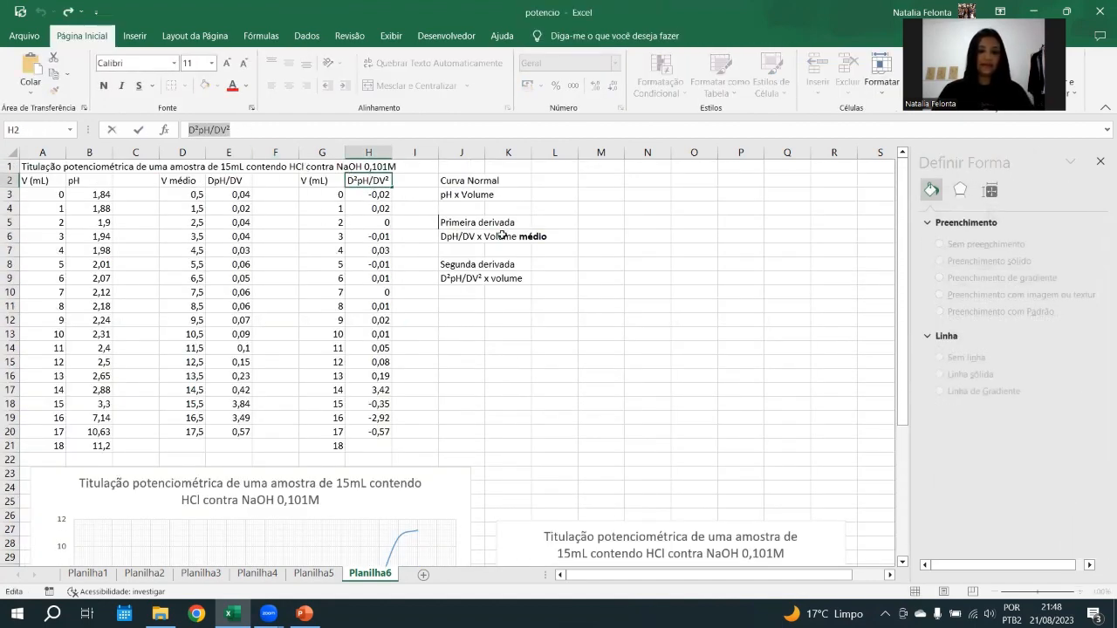
{"action": "scroll", "coordinate": [502, 235], "scroll_direction": "down", "scroll_amount": 6}
{"action": "left_click", "coordinate": [515, 381]}
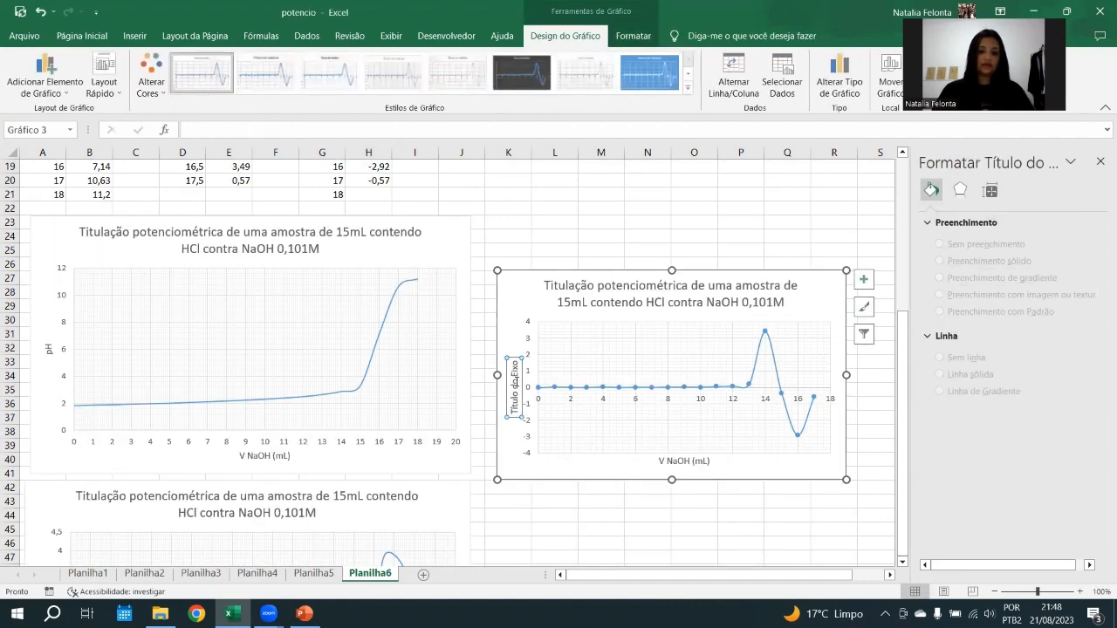
{"action": "double_click", "coordinate": [515, 382]}
{"action": "key", "text": "ctrl+v"}
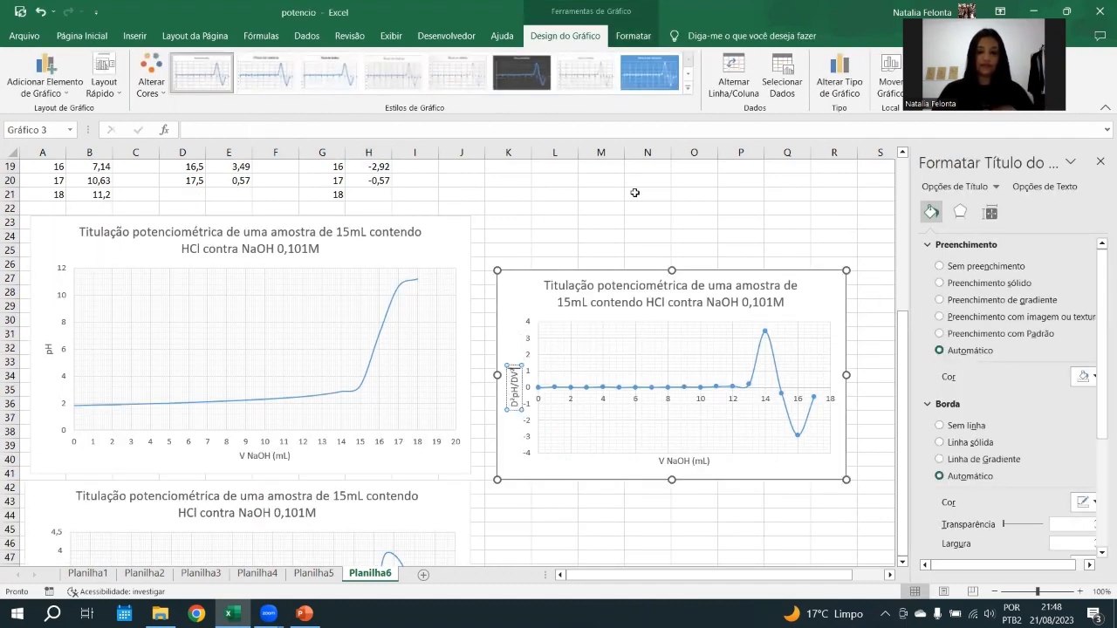
{"action": "left_click", "coordinate": [635, 192]}
Enlarge the second-derivative chart from its lower-left corner to about the start of column J and the end of row 44
{"action": "scroll", "coordinate": [539, 327], "scroll_direction": "down", "scroll_amount": 3}
{"action": "left_click", "coordinate": [538, 325]}
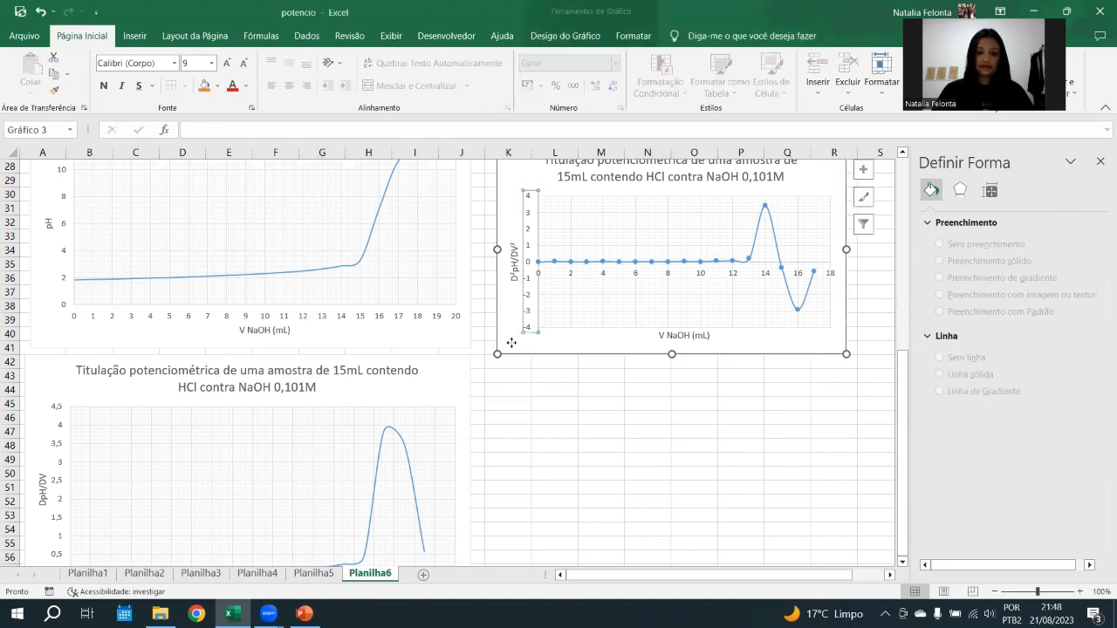
{"action": "left_click_drag", "start_coordinate": [497, 354], "coordinate": [441, 390]}
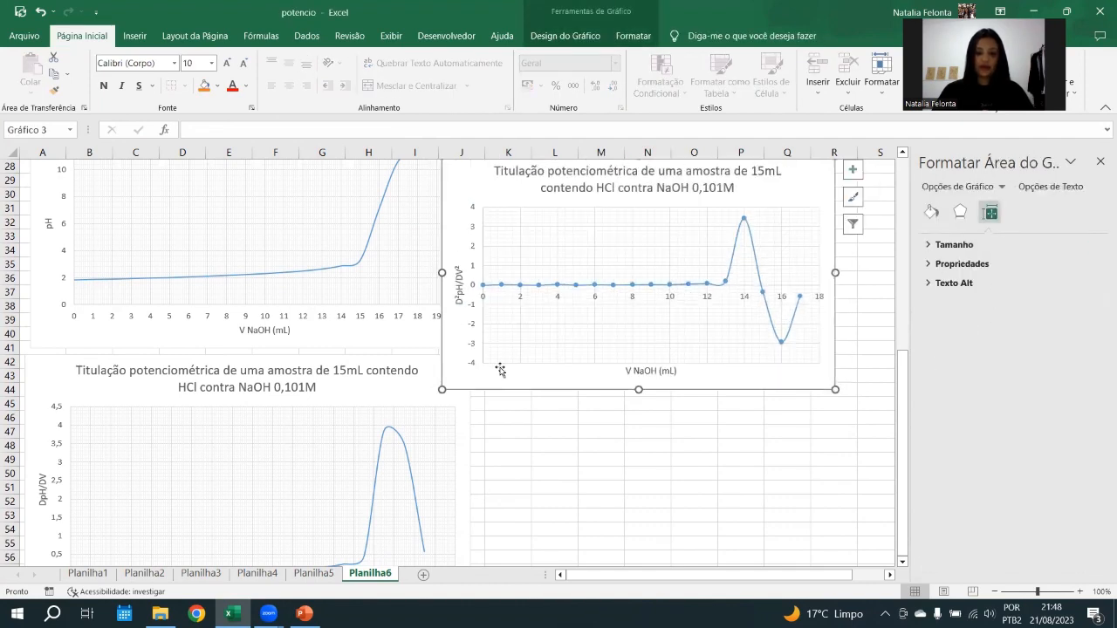
Remove the point markers from the second-derivative series by setting its marker option to Nenhum
{"action": "left_click", "coordinate": [684, 285]}
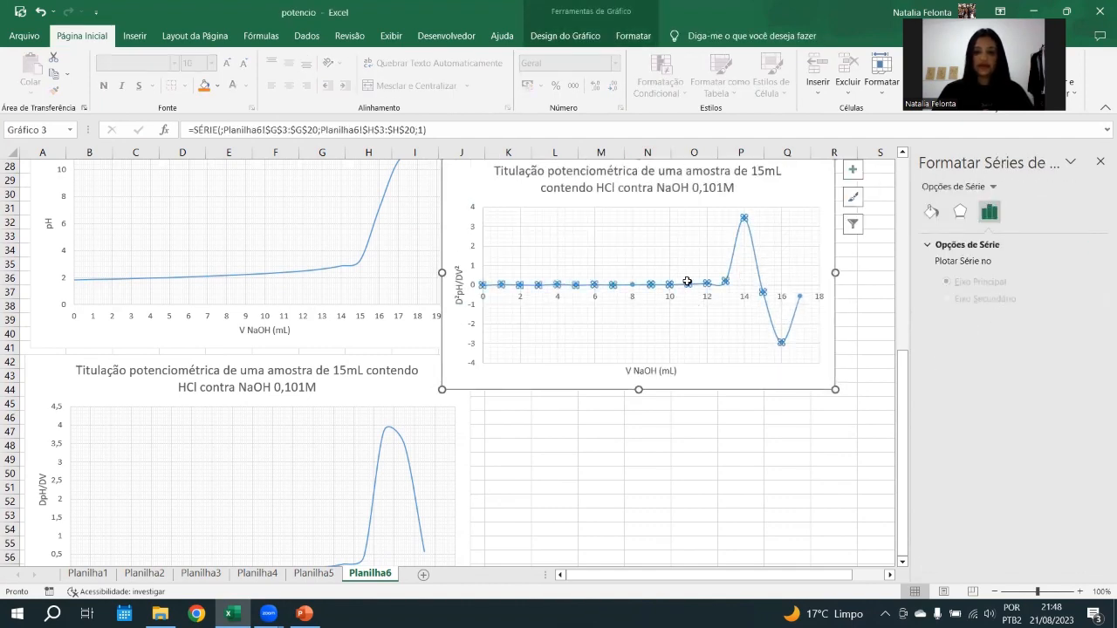
{"action": "left_click", "coordinate": [933, 212]}
{"action": "left_click", "coordinate": [1003, 246]}
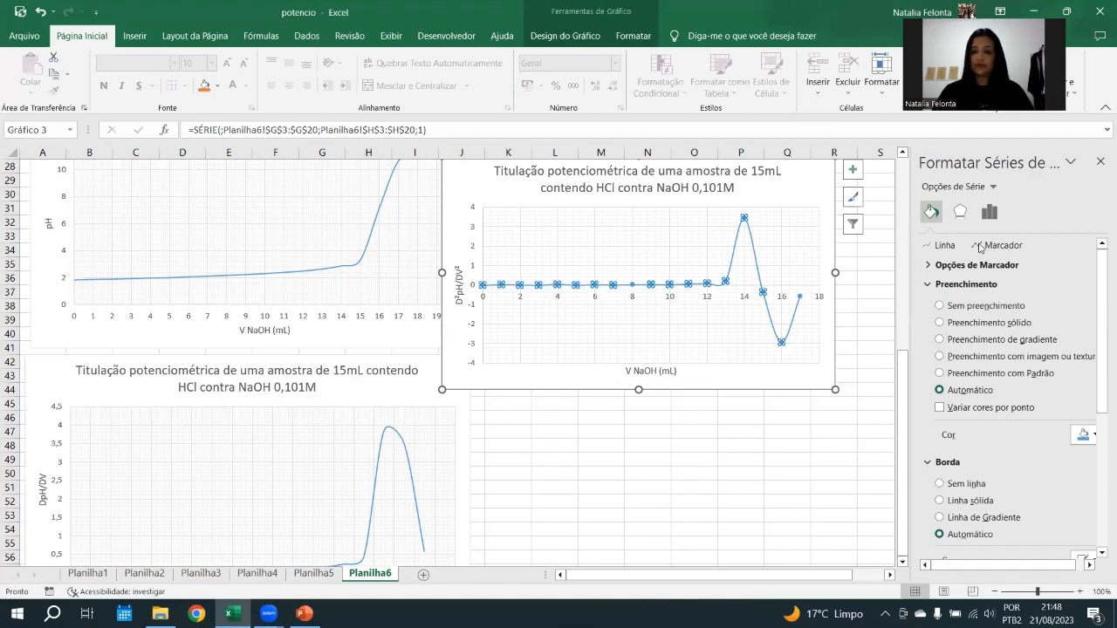
{"action": "left_click", "coordinate": [969, 265]}
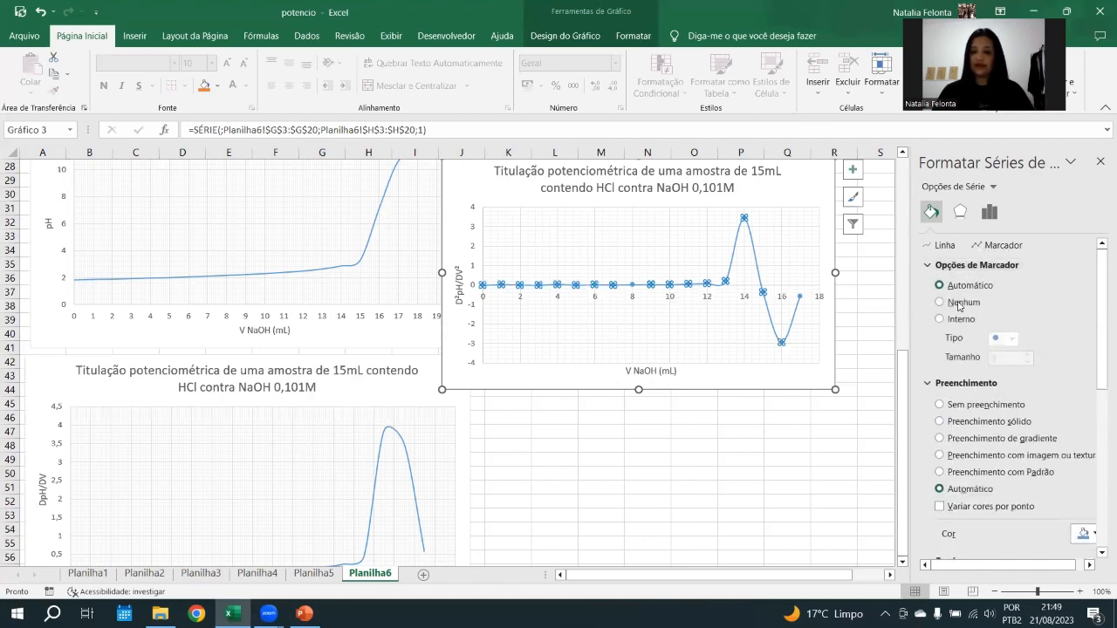
{"action": "left_click", "coordinate": [961, 303]}
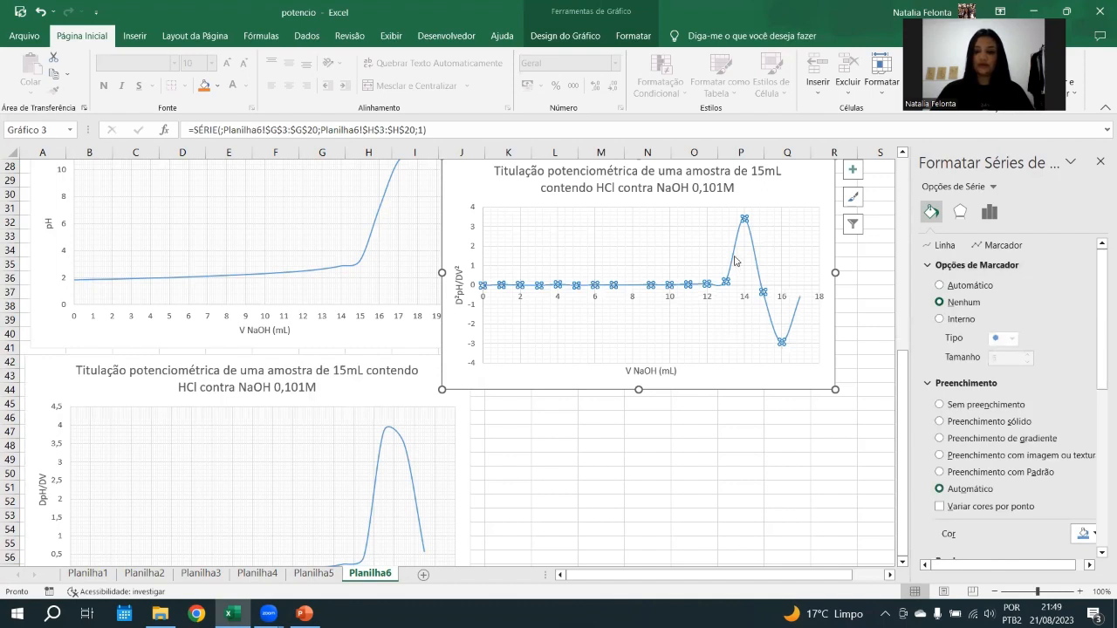
Change the second-derivative curve's line color to the theme orange
{"action": "left_click", "coordinate": [943, 245]}
{"action": "left_click", "coordinate": [1073, 363]}
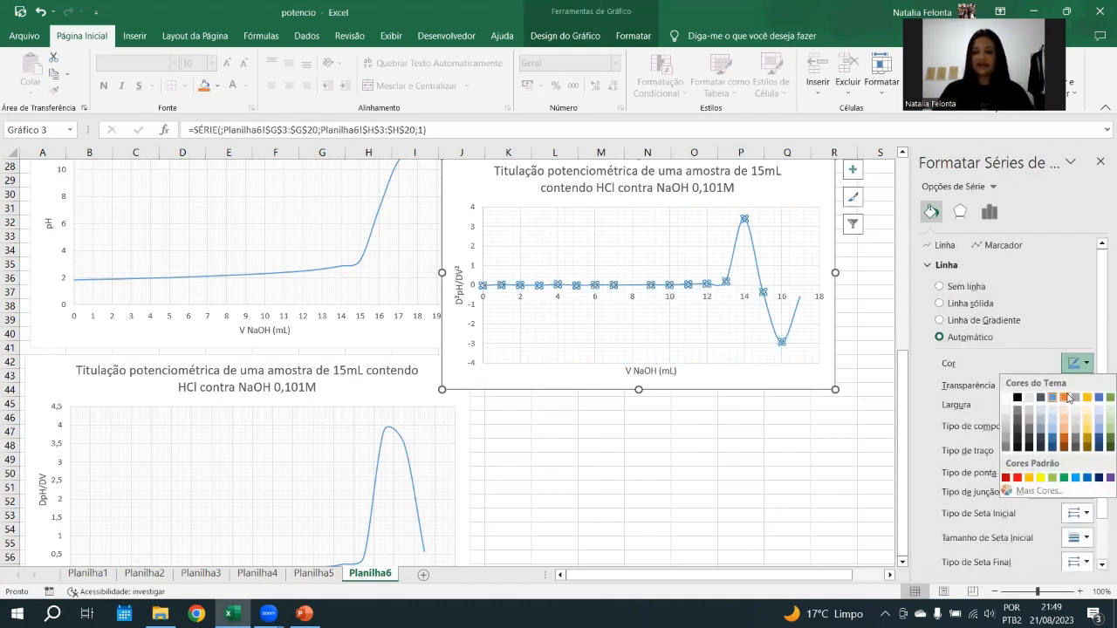
{"action": "left_click", "coordinate": [1067, 398]}
{"action": "left_click", "coordinate": [813, 258]}
{"action": "scroll", "coordinate": [813, 259], "scroll_direction": "up", "scroll_amount": 2}
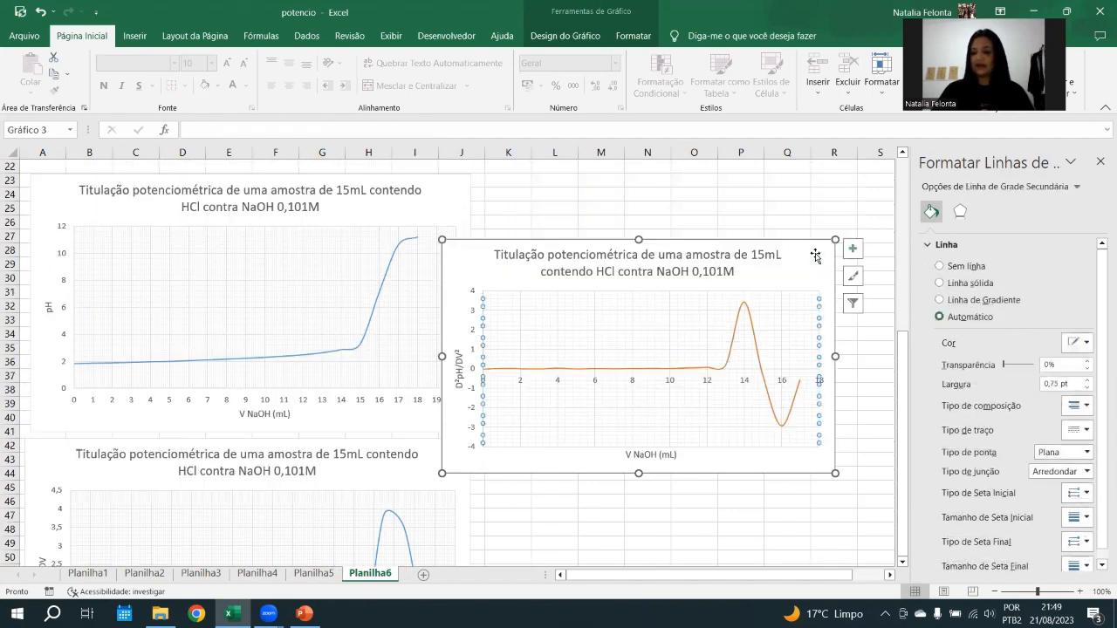
{"action": "left_click", "coordinate": [804, 248]}
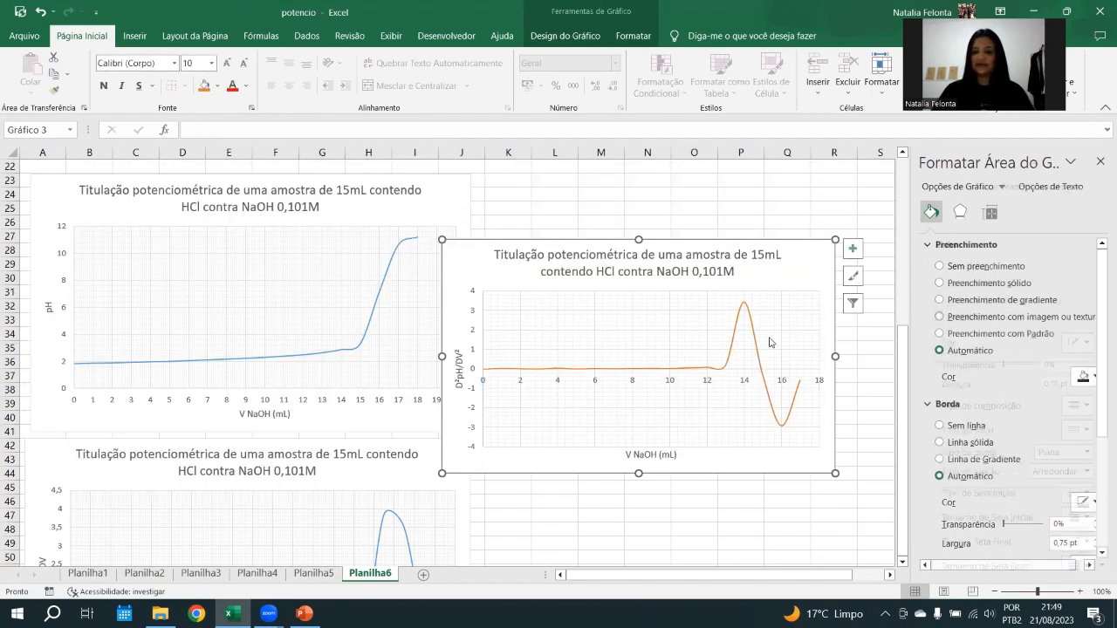
Set the second-derivative chart's horizontal axis to a major unit of 1 and a minor unit of 0,1
{"action": "left_click", "coordinate": [704, 385]}
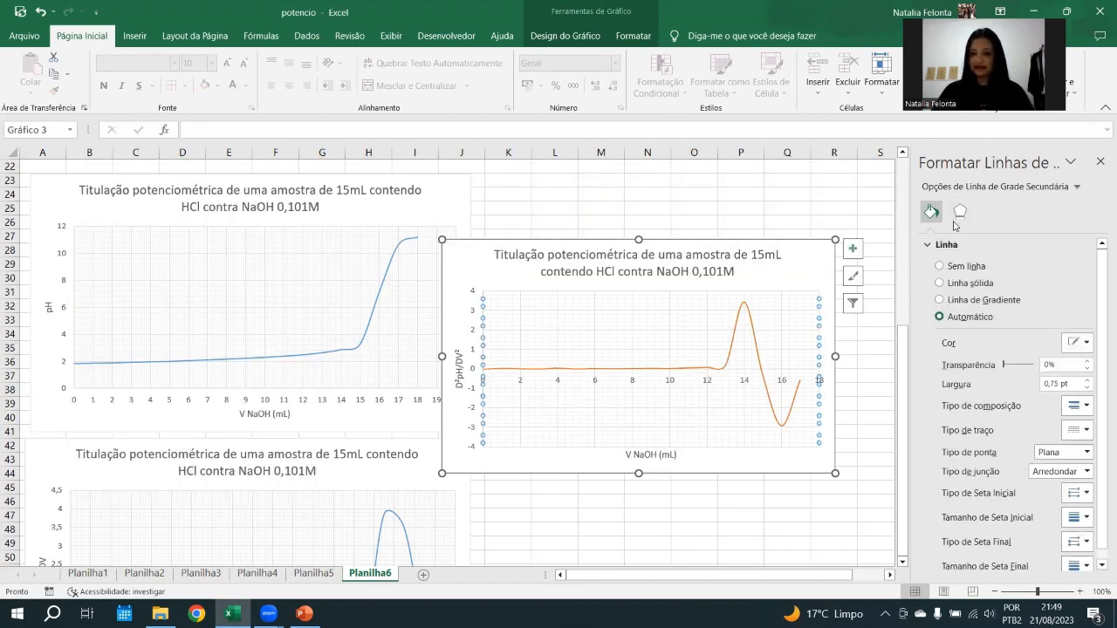
{"action": "left_click", "coordinate": [1077, 187]}
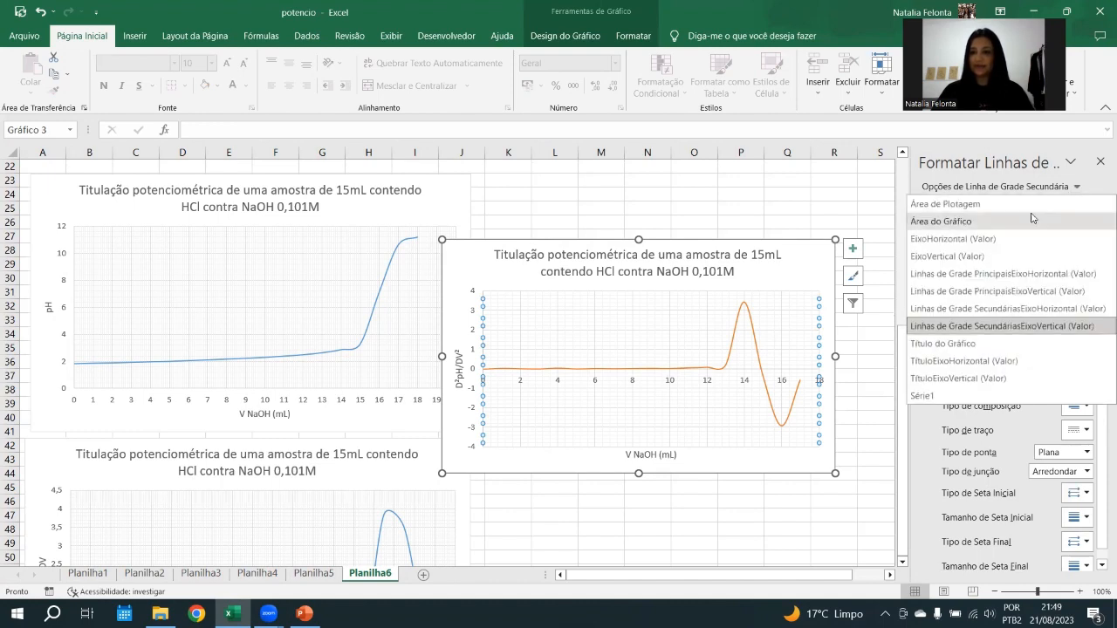
{"action": "left_click", "coordinate": [997, 239]}
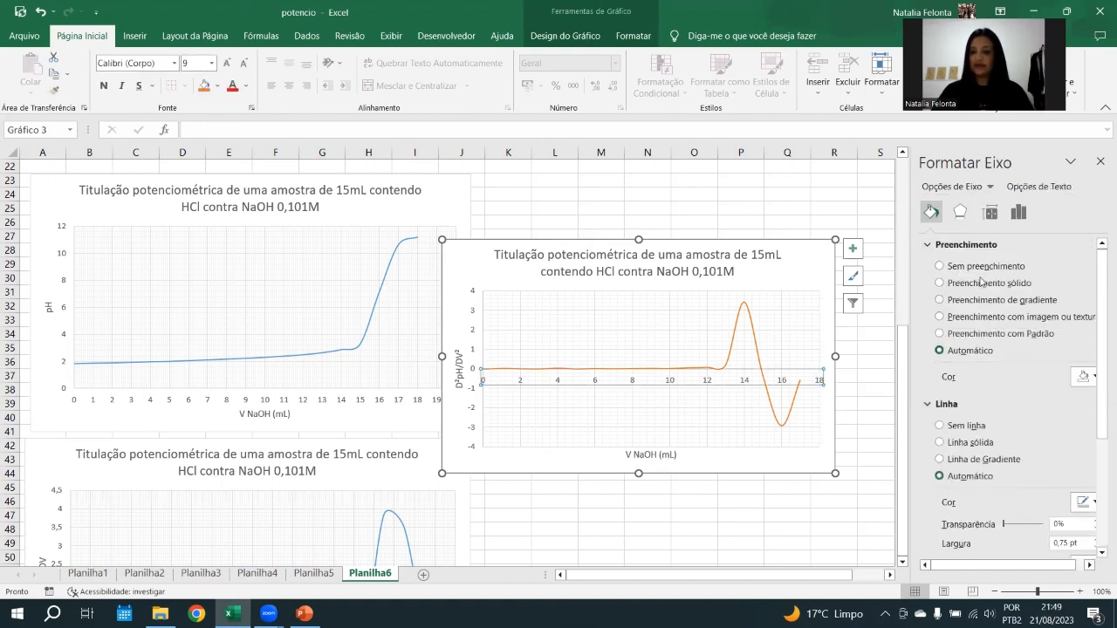
{"action": "left_click", "coordinate": [1017, 209]}
{"action": "left_click", "coordinate": [1026, 245]}
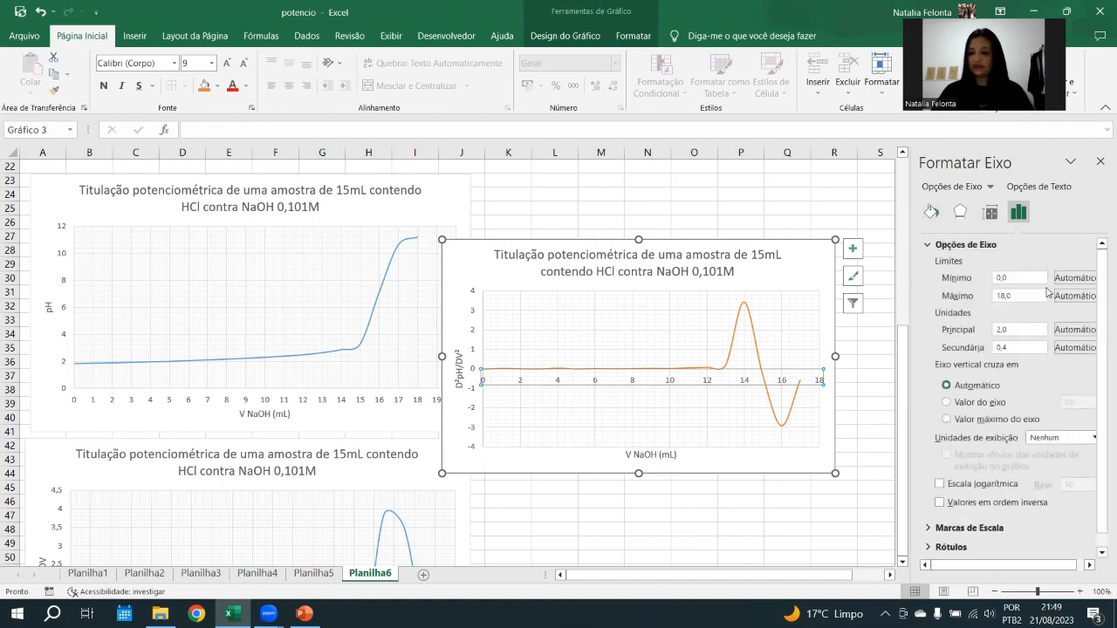
{"action": "double_click", "coordinate": [1012, 330]}
{"action": "type", "text": "1"}
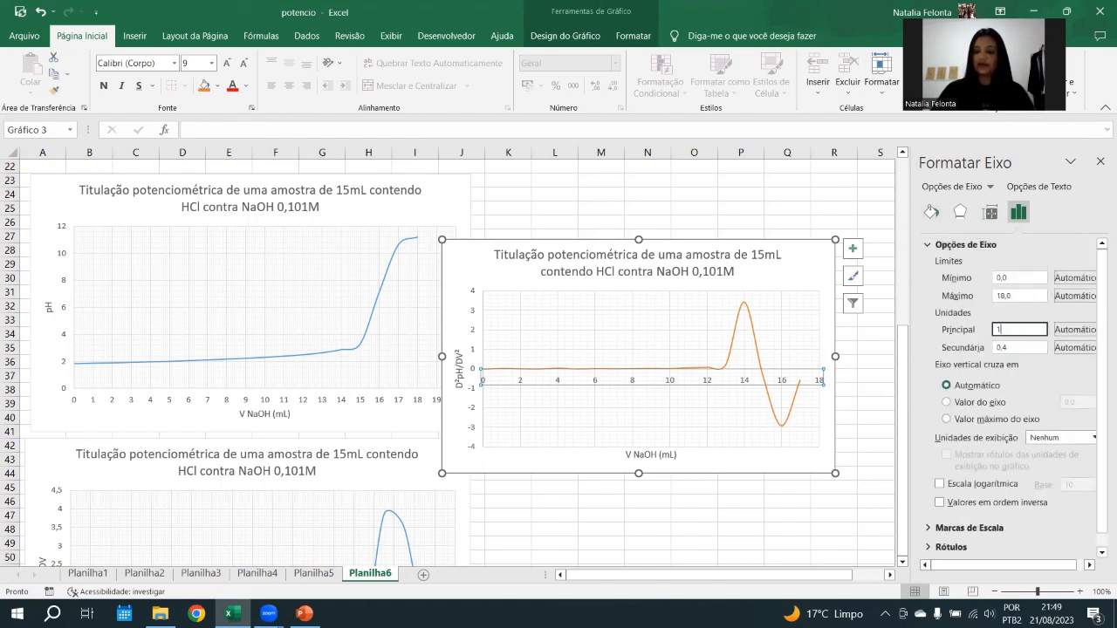
{"action": "key", "text": "Tab"}
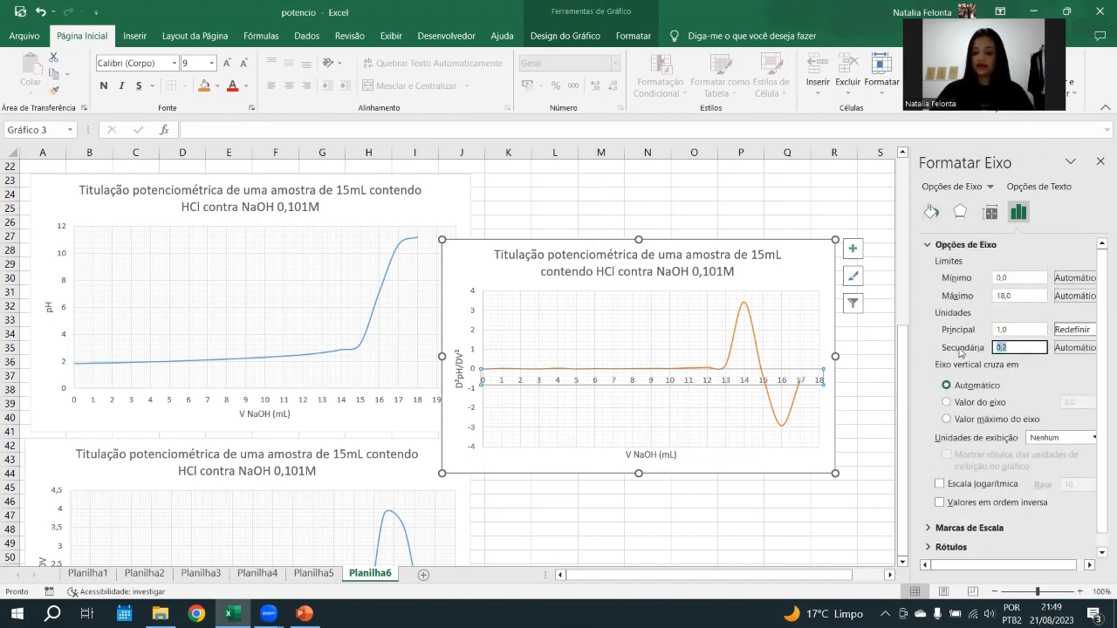
{"action": "type", "text": "0,1"}
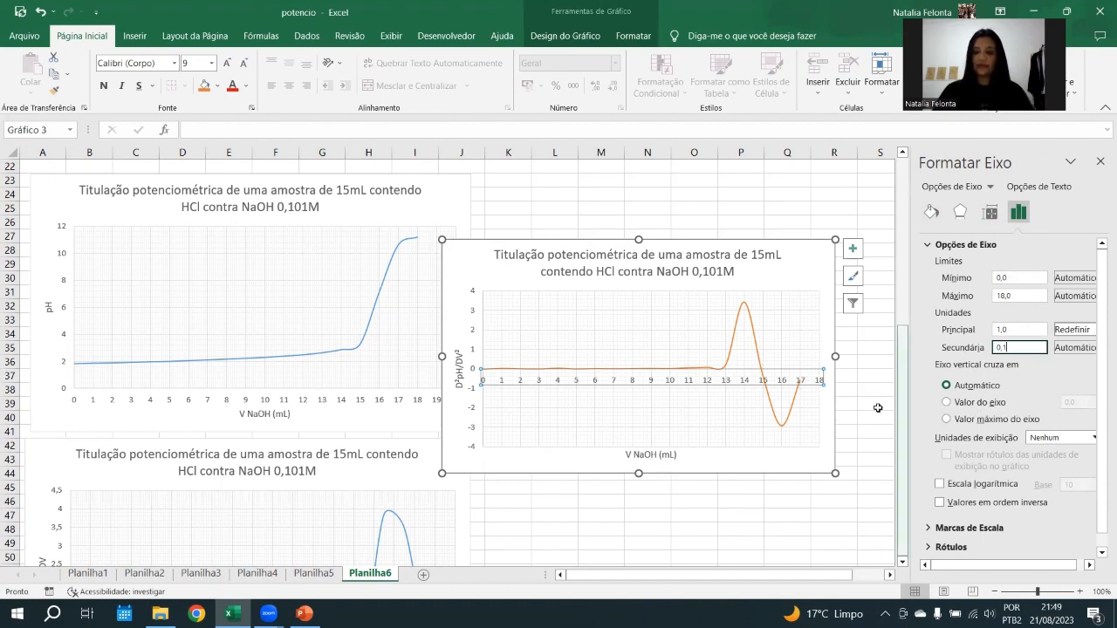
{"action": "left_click", "coordinate": [874, 404]}
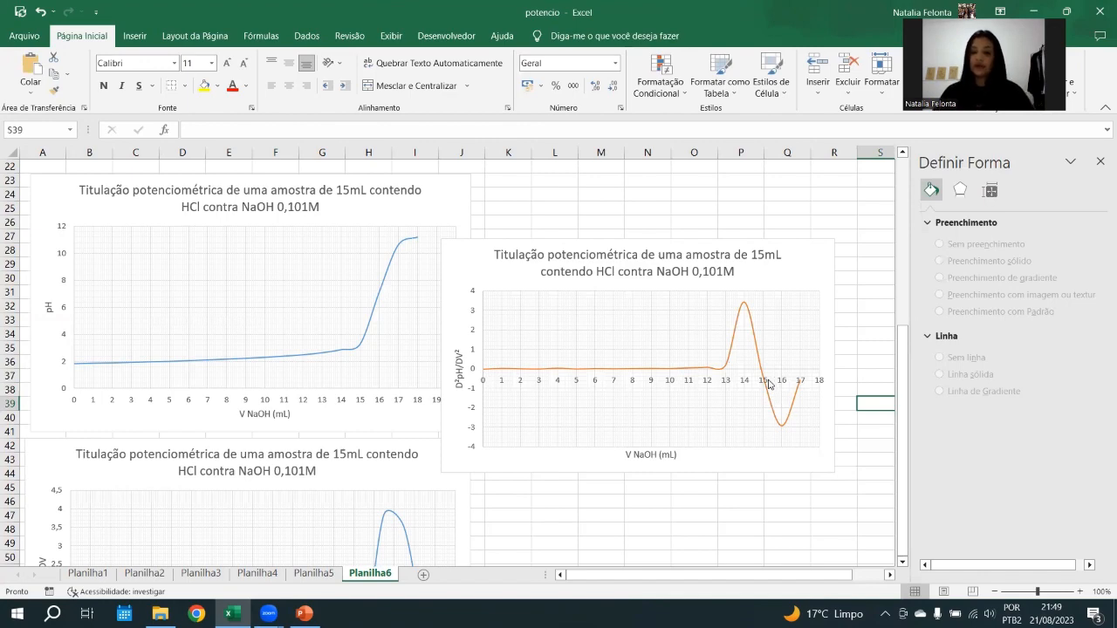
{"action": "mouse_move", "coordinate": [762, 373]}
{"action": "left_click", "coordinate": [763, 389]}
{"action": "left_click", "coordinate": [761, 384]}
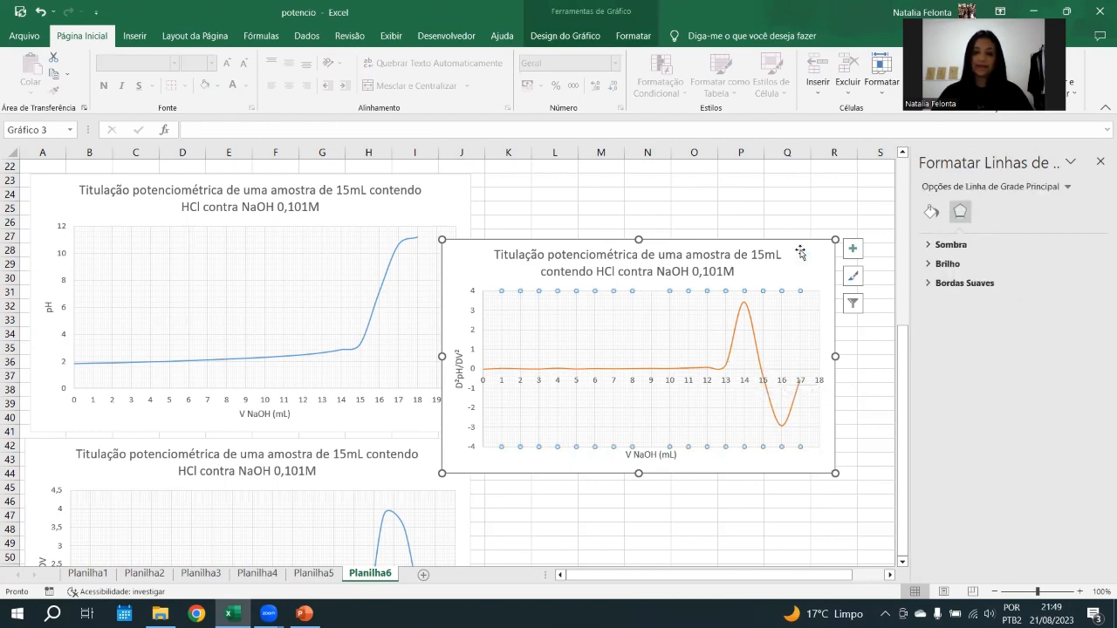
Preview the print layout of the whole active sheet with no chart selected, and return to the sheet
{"action": "left_click", "coordinate": [803, 193]}
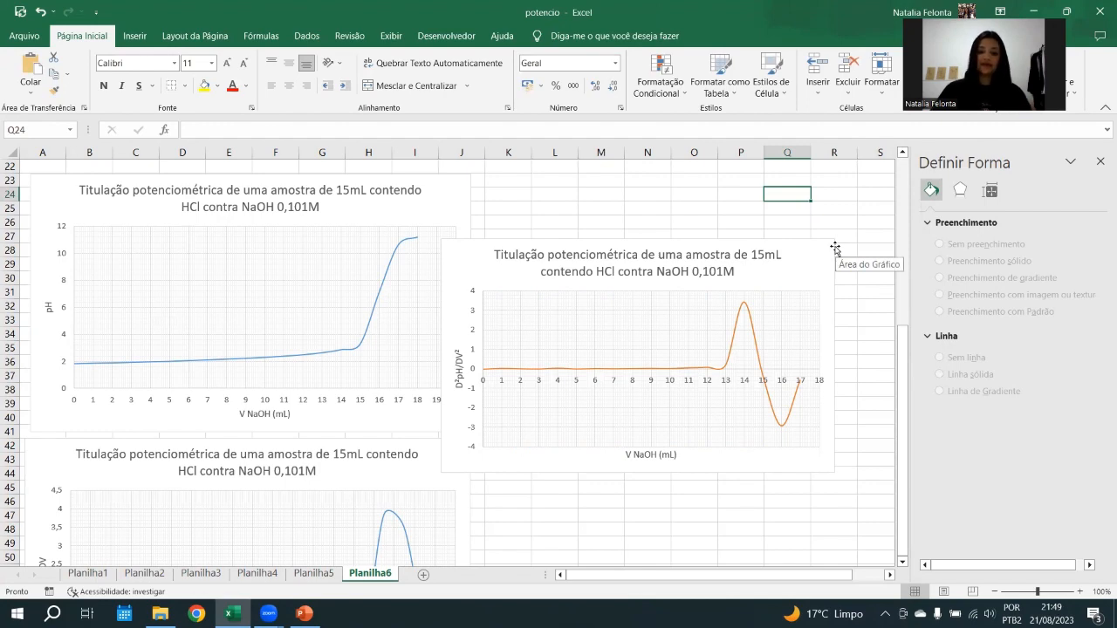
{"action": "key", "text": "ctrl+p"}
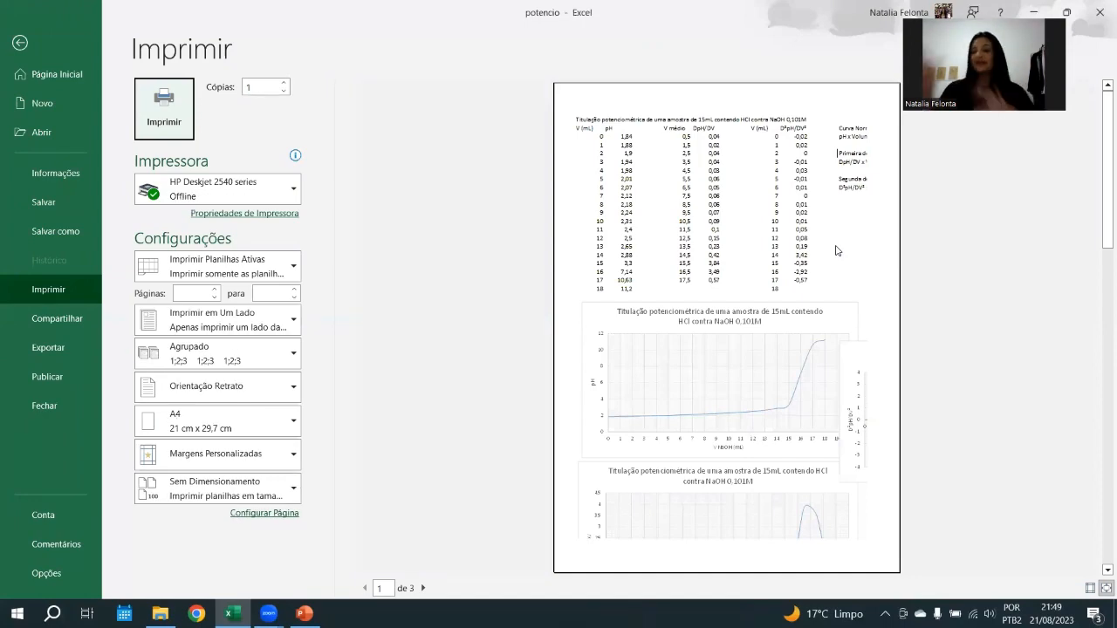
{"action": "key", "text": "Escape"}
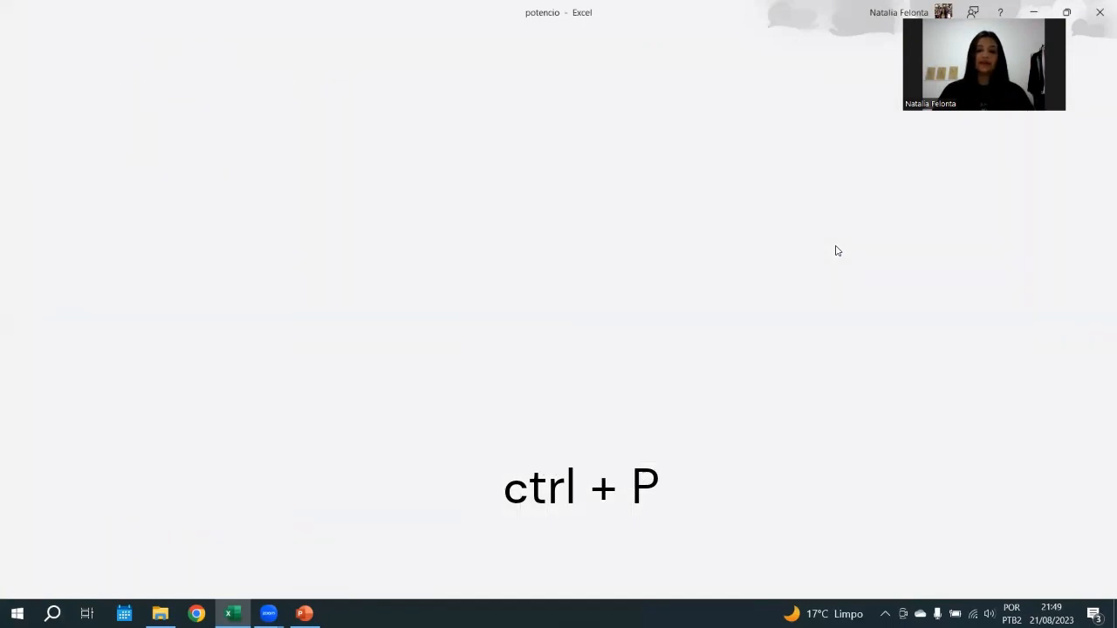
Preview the print layout of only the second-derivative chart, and return to the sheet
{"action": "left_click", "coordinate": [577, 259]}
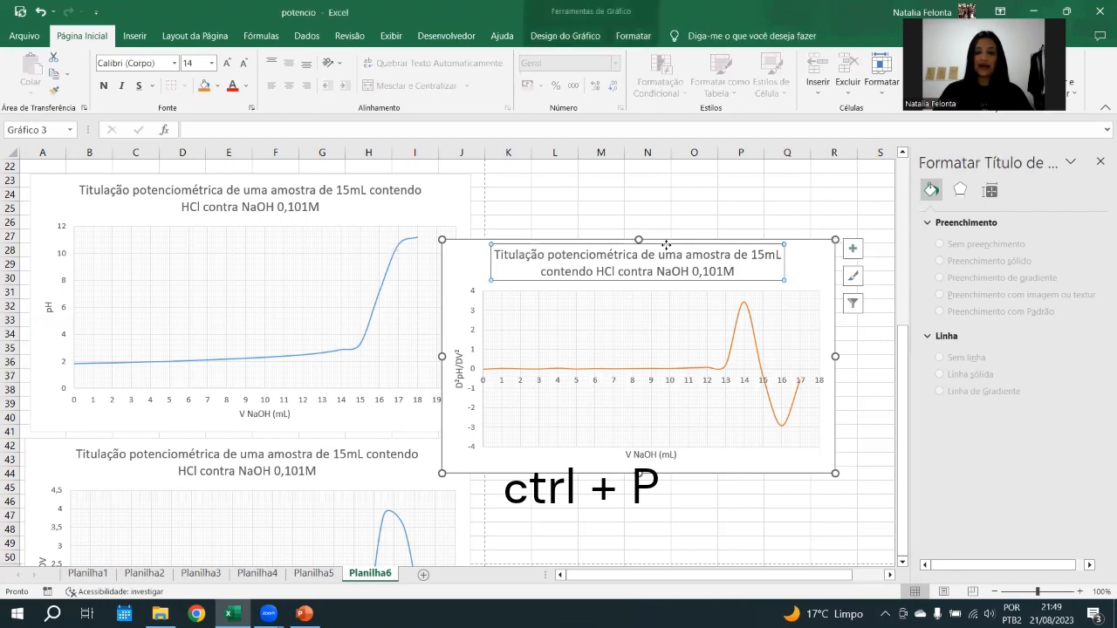
{"action": "key", "text": "ctrl+p"}
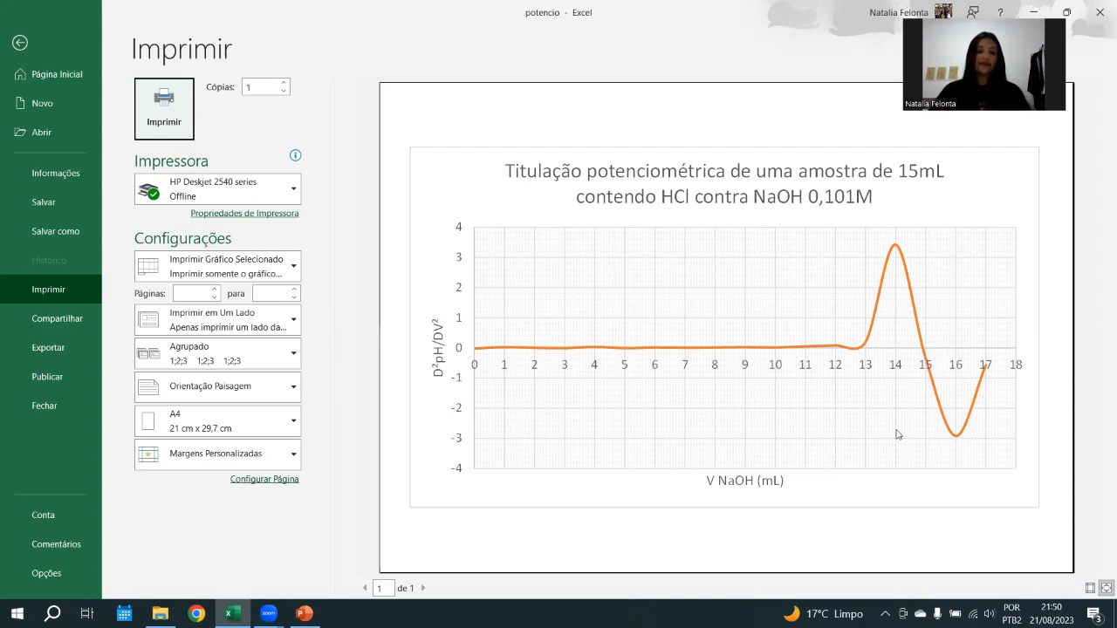
{"action": "key", "text": "Escape"}
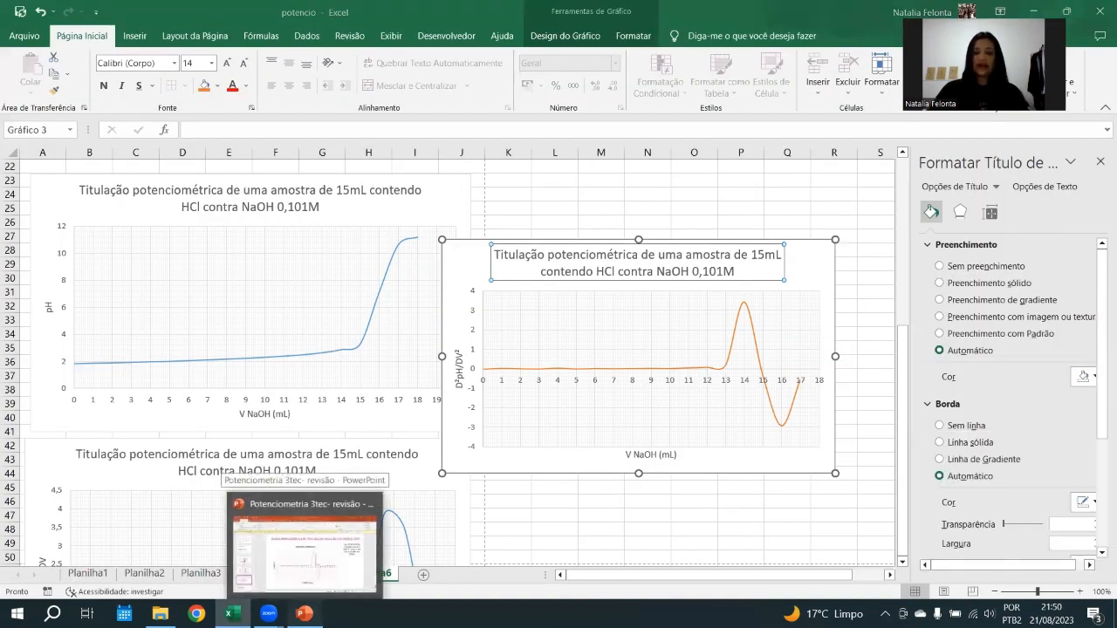
Switch to the titration presentation in PowerPoint and show slide 5 with the "CURVA NORMAL" graph
{"action": "left_click", "coordinate": [306, 545]}
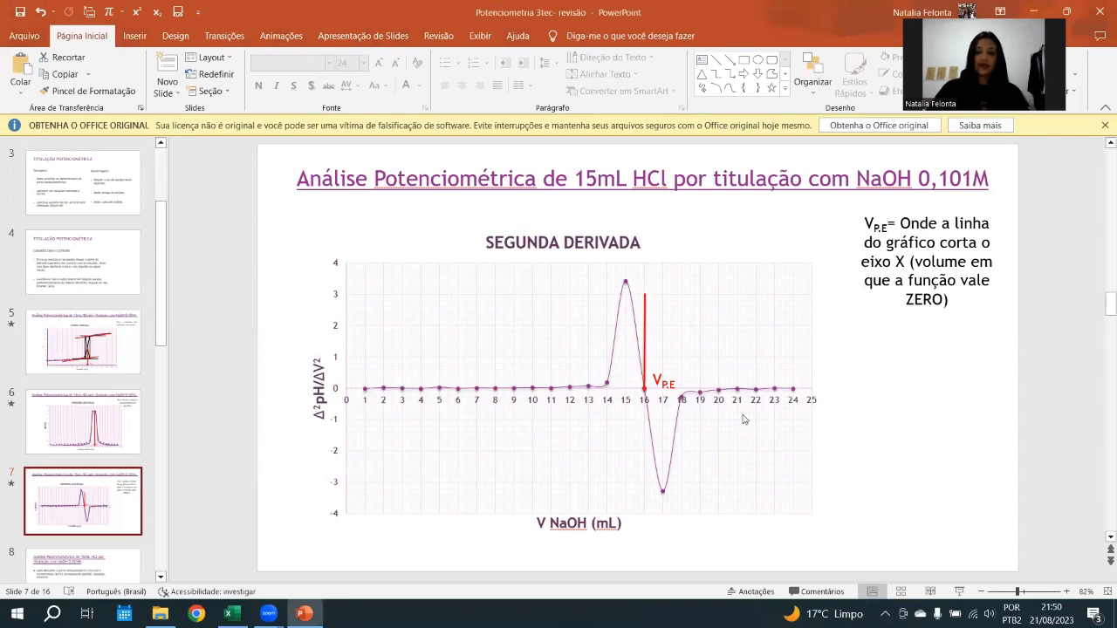
{"action": "left_click", "coordinate": [120, 330]}
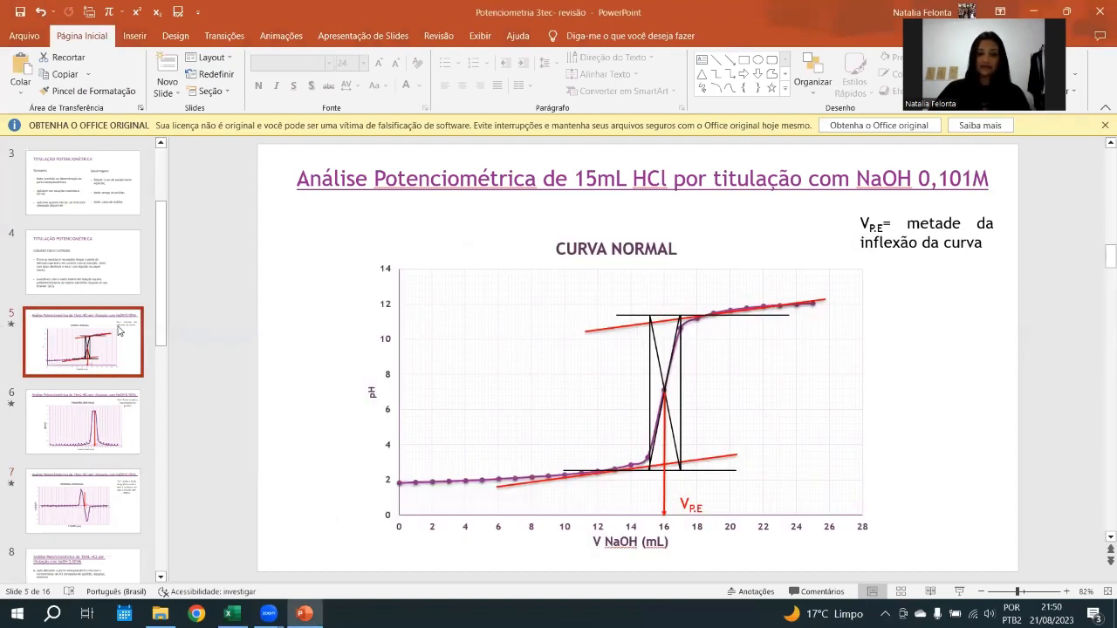